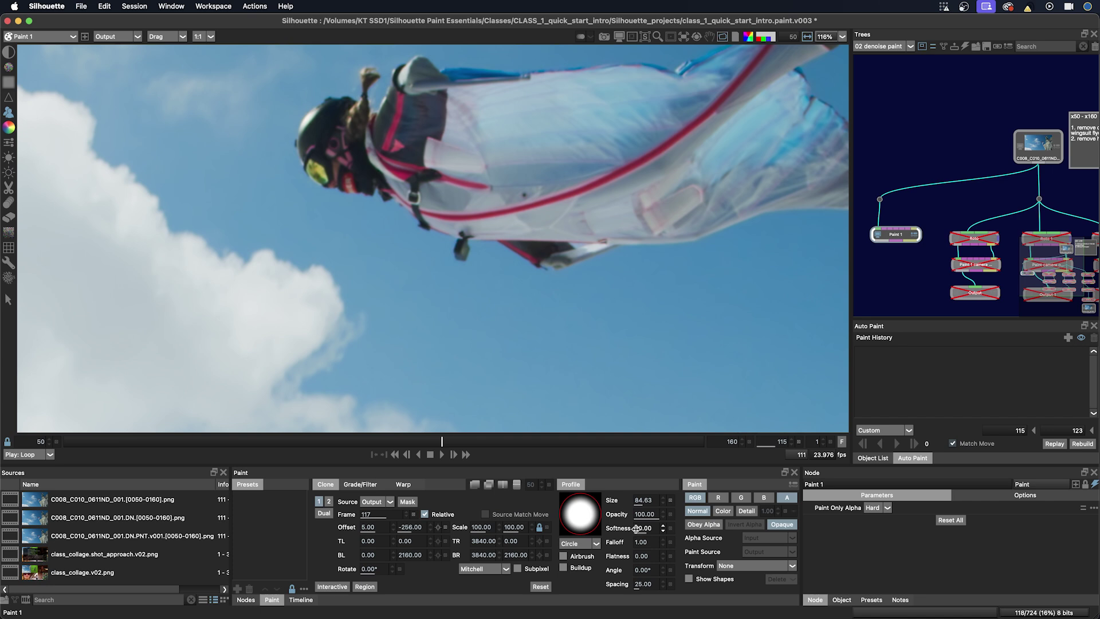
Set the clone brush softness to 100 and its size to 52.89, and show the viewer's display controls
{"action": "left_click_drag", "start_coordinate": [636, 527], "coordinate": [664, 528]}
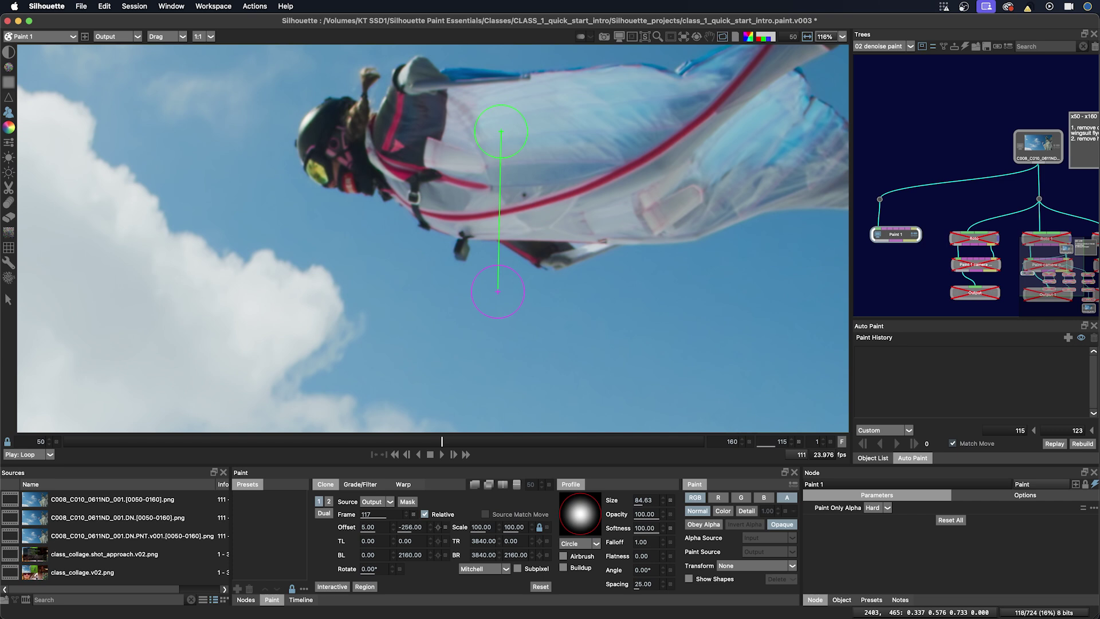
{"action": "mouse_move", "coordinate": [504, 310]}
{"action": "left_mouse_down"}
{"action": "mouse_move", "coordinate": [481, 306]}
{"action": "mouse_move", "coordinate": [492, 307]}
{"action": "left_mouse_up"}
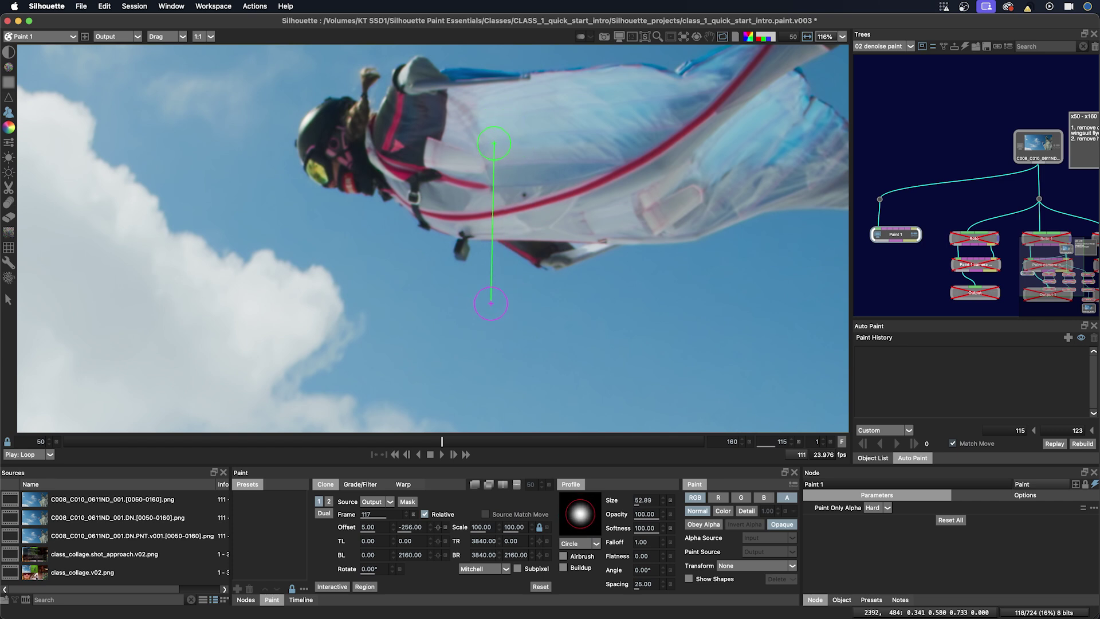
{"action": "left_click", "coordinate": [618, 37]}
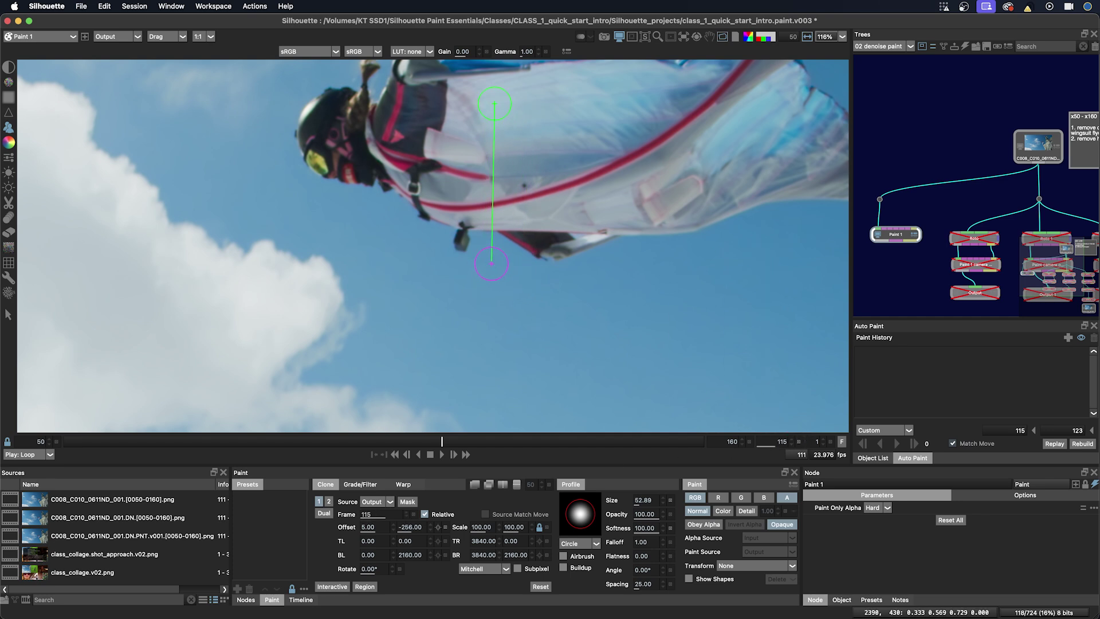
Clone nearby sky over the camera hanging beneath the wingsuit on frame 115 and check the patch at gamma 0.50
{"action": "left_click_drag", "start_coordinate": [489, 257], "coordinate": [477, 249]}
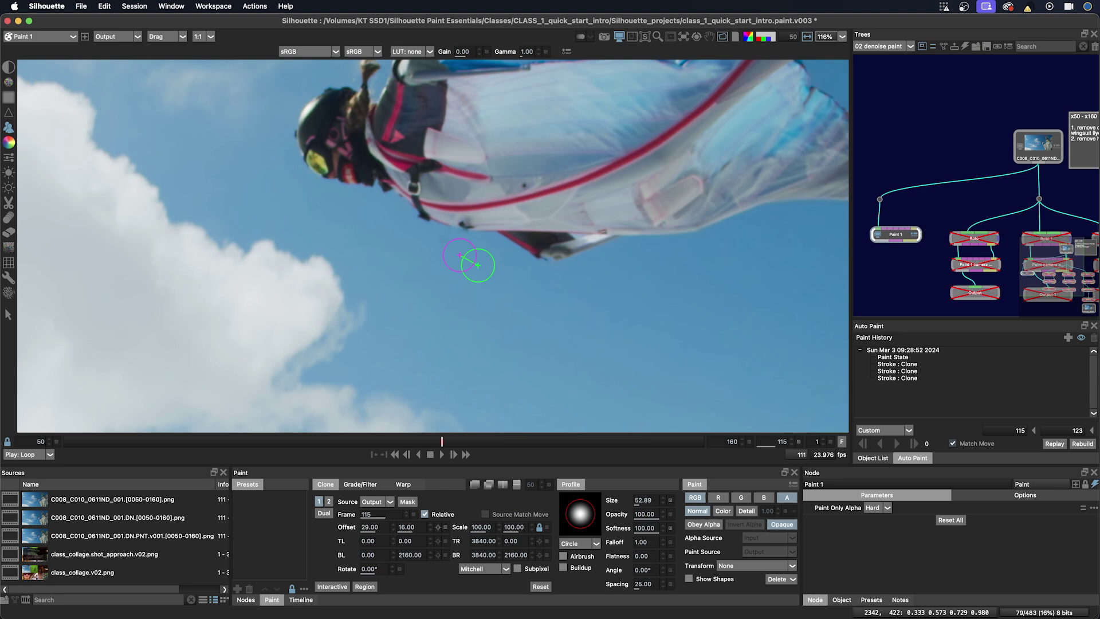
{"action": "scroll", "coordinate": [478, 264], "scroll_direction": "up", "scroll_amount": 3}
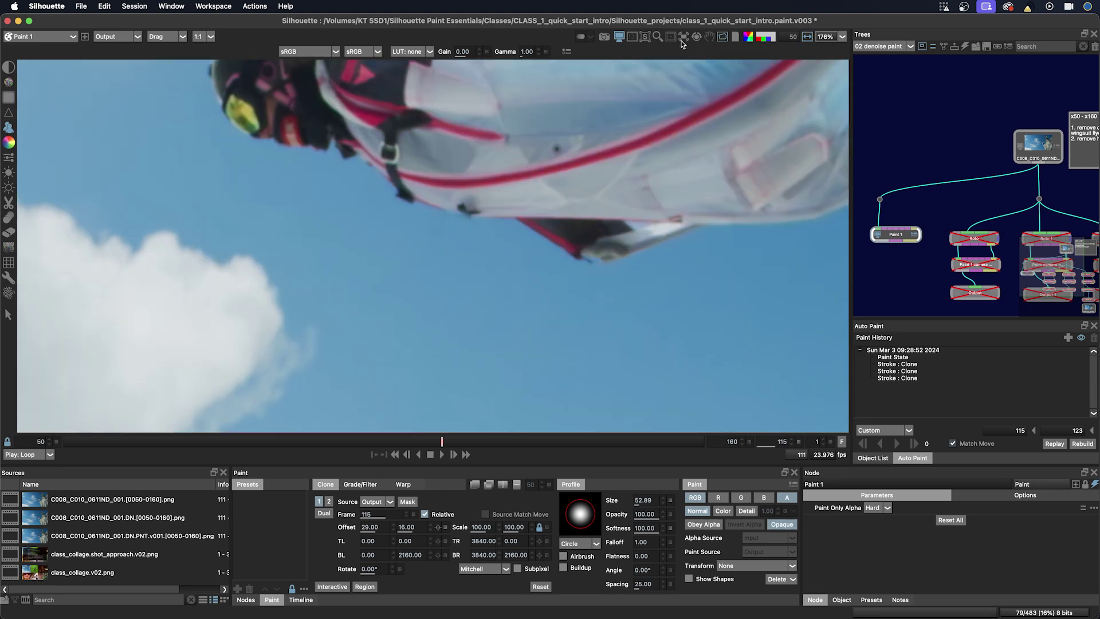
{"action": "mouse_move", "coordinate": [527, 53]}
{"action": "left_mouse_down"}
{"action": "mouse_move", "coordinate": [507, 53]}
{"action": "mouse_move", "coordinate": [536, 53]}
{"action": "mouse_move", "coordinate": [525, 53]}
{"action": "left_mouse_up"}
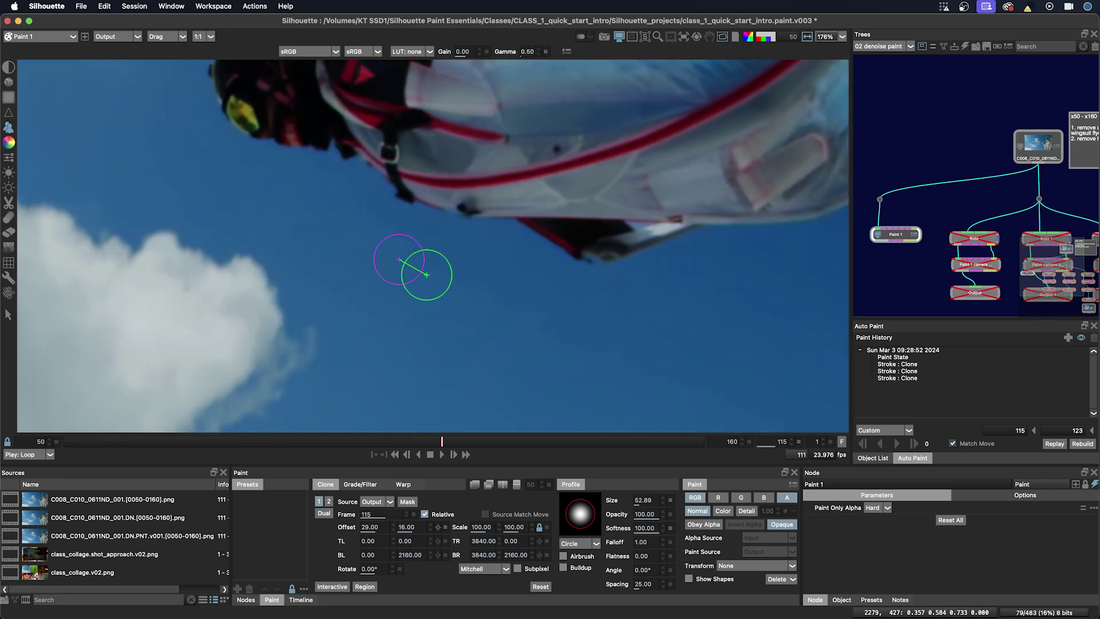
{"action": "left_click", "coordinate": [547, 52]}
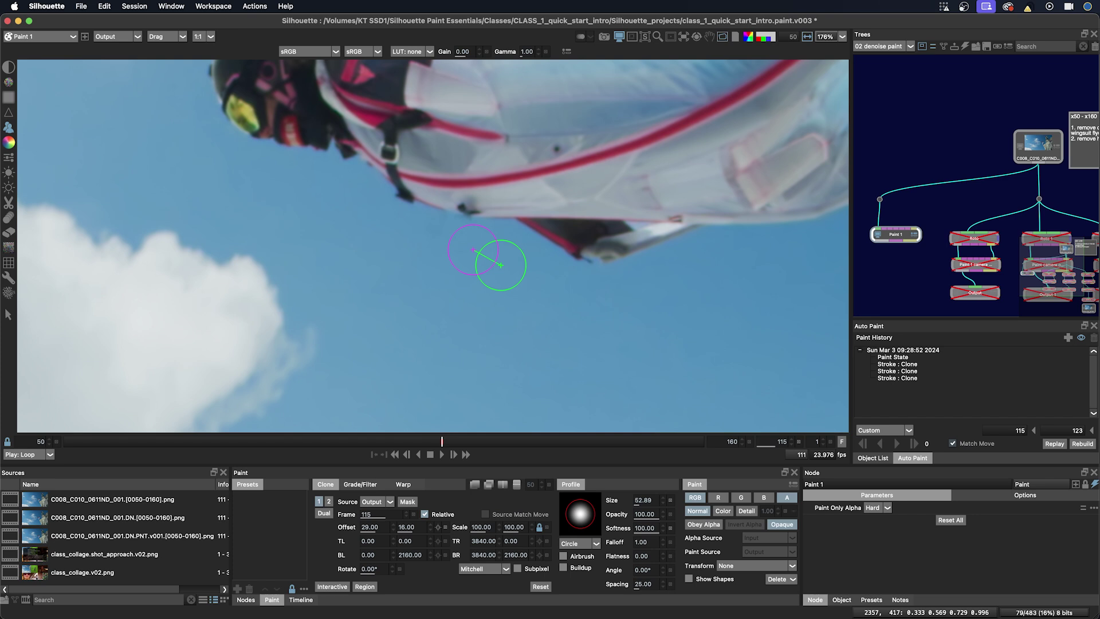
Undo the three clone strokes over the hanging camera
{"action": "key", "text": "super+z"}
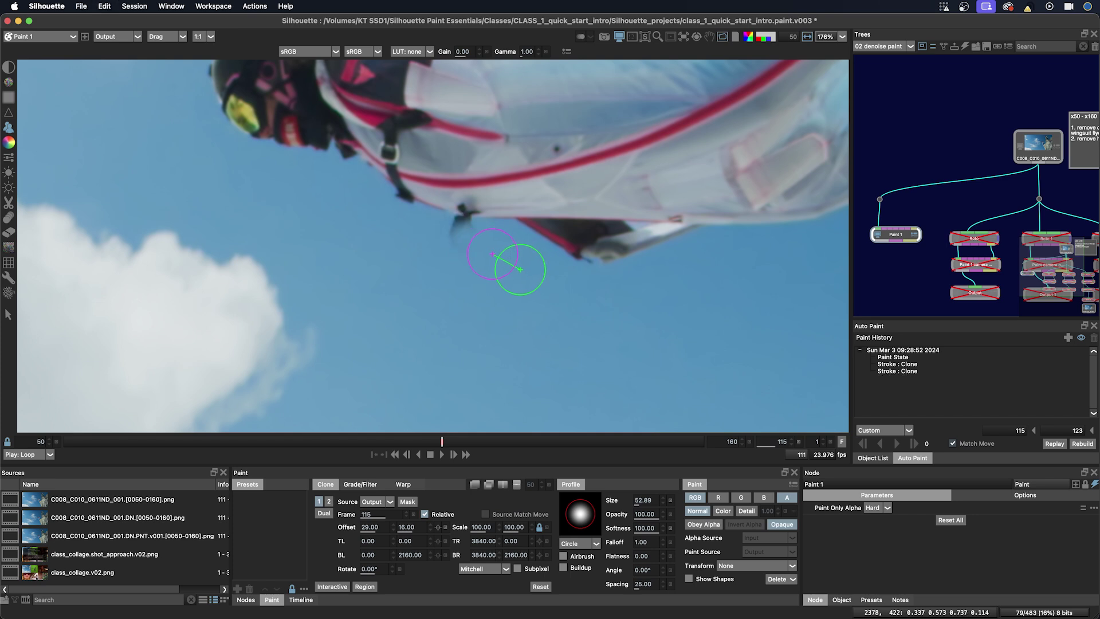
{"action": "key", "text": "super+z"}
{"action": "key", "text": "super+z"}
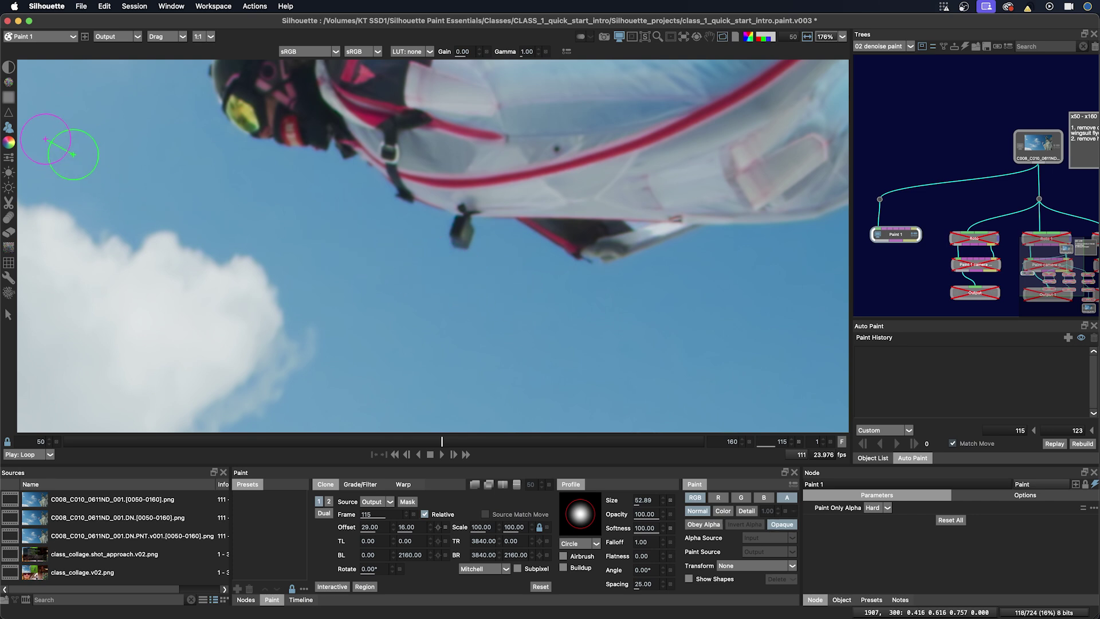
Paint over the hanging camera on frame 115 with the Color brush, using a blue sampled from the sky beside it
{"action": "left_click", "coordinate": [9, 144]}
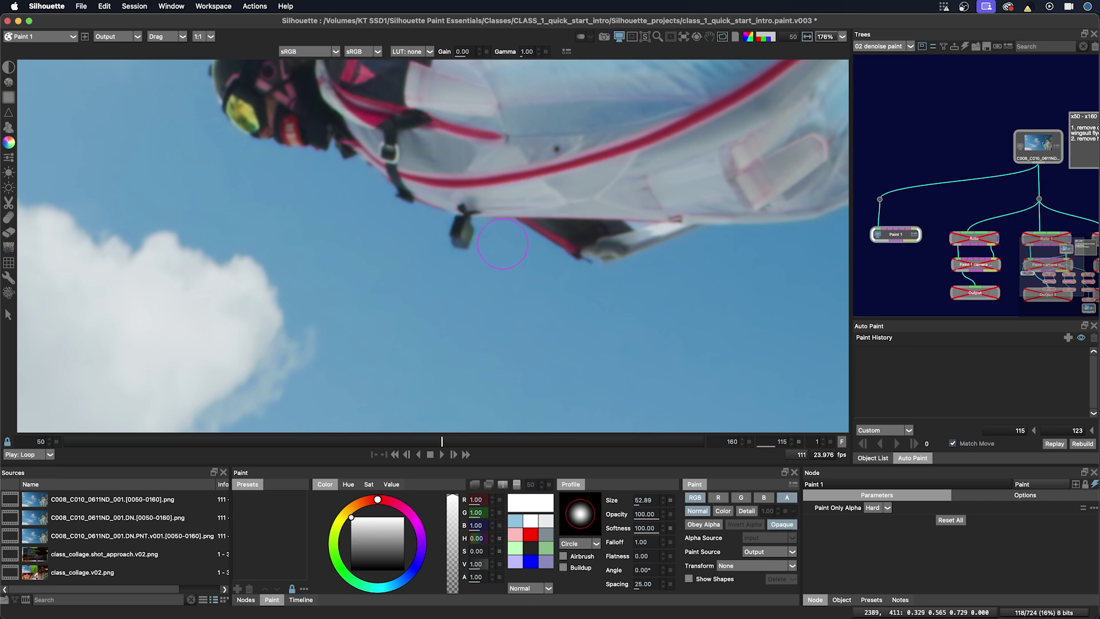
{"action": "left_click", "coordinate": [498, 242], "text": "ctrl"}
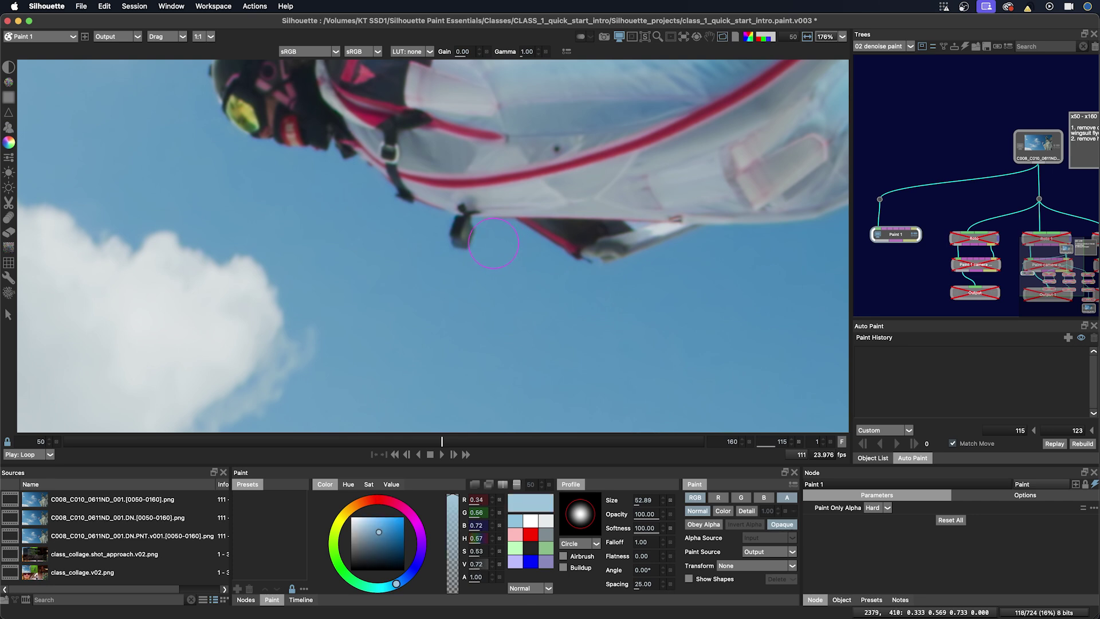
{"action": "left_click_drag", "start_coordinate": [482, 243], "coordinate": [459, 244]}
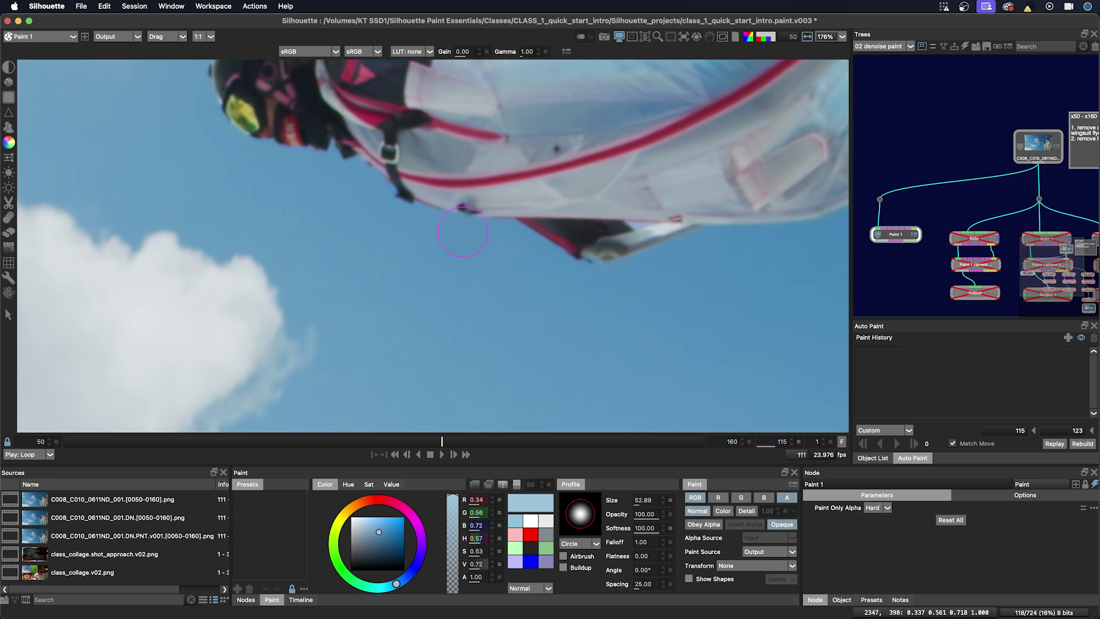
{"action": "left_click", "coordinate": [463, 227]}
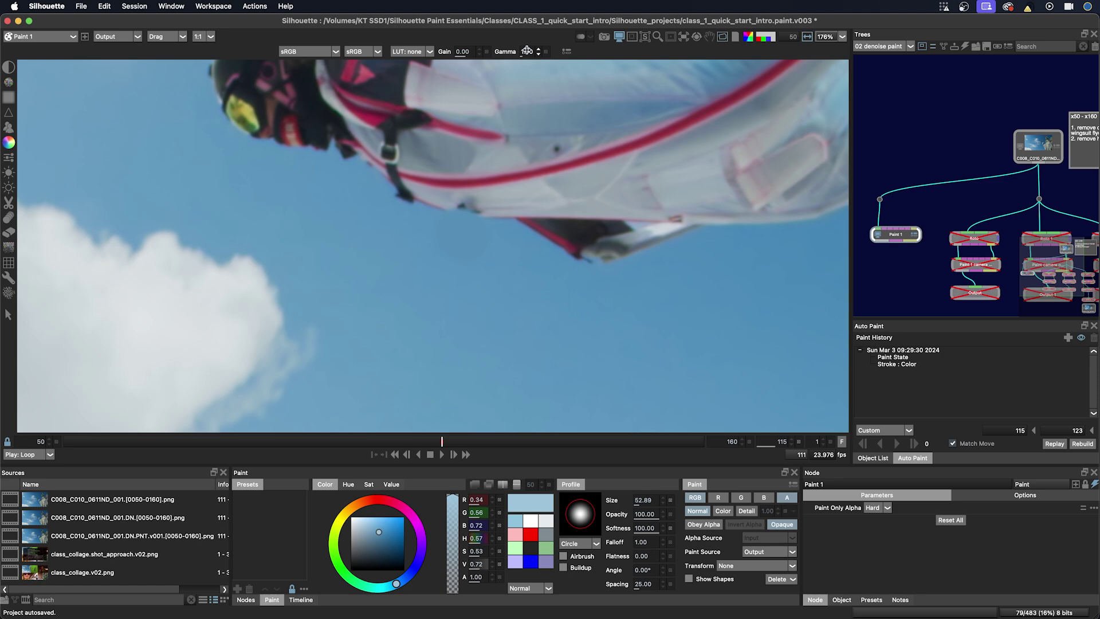
Check the flat colour patch at gamma 0.50, undo it and return to the Clone brush
{"action": "left_click_drag", "start_coordinate": [523, 53], "coordinate": [518, 52]}
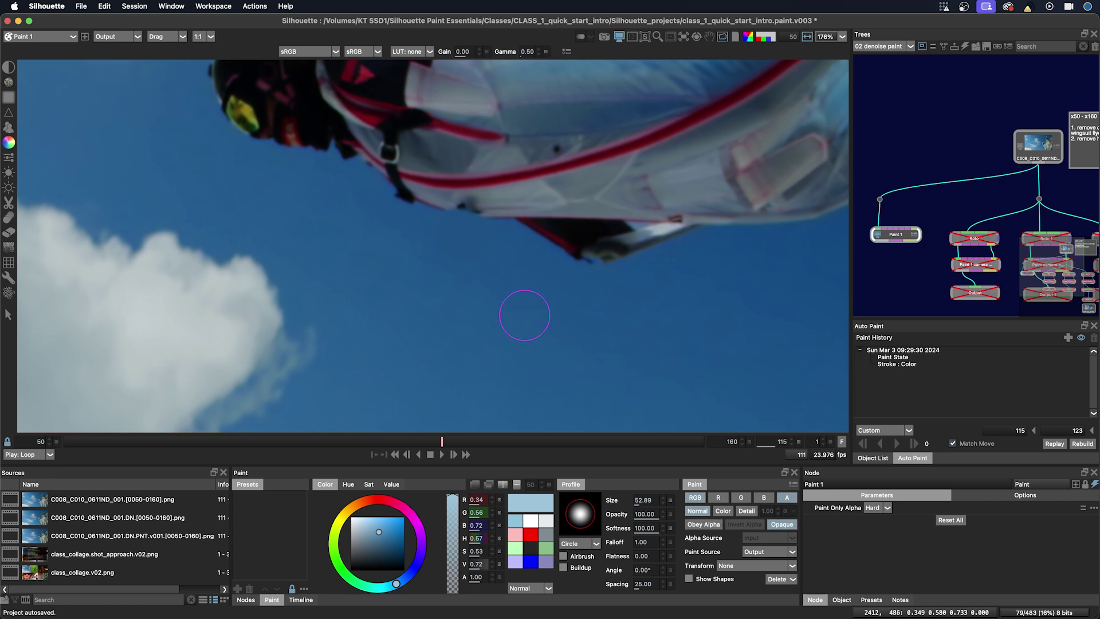
{"action": "key", "text": "super+z"}
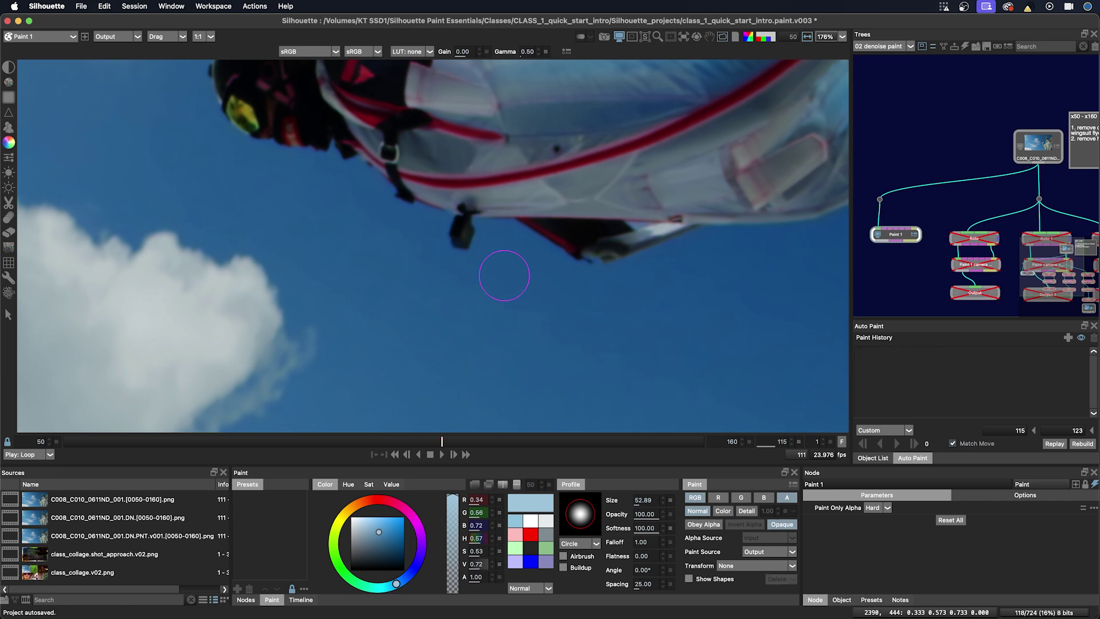
{"action": "left_click", "coordinate": [546, 52]}
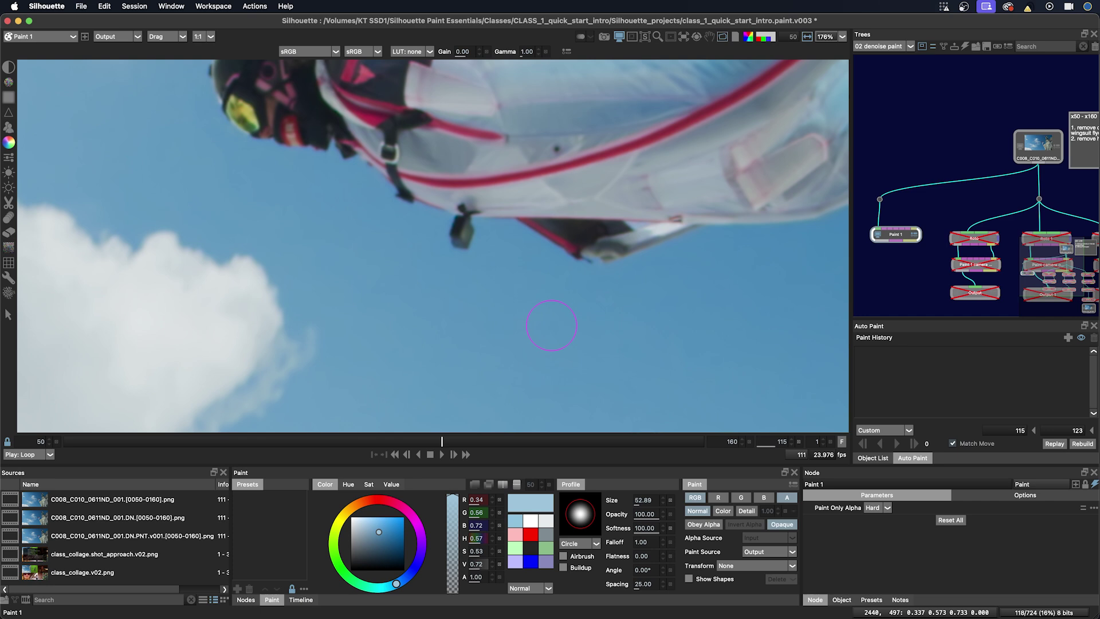
{"action": "key", "text": "c"}
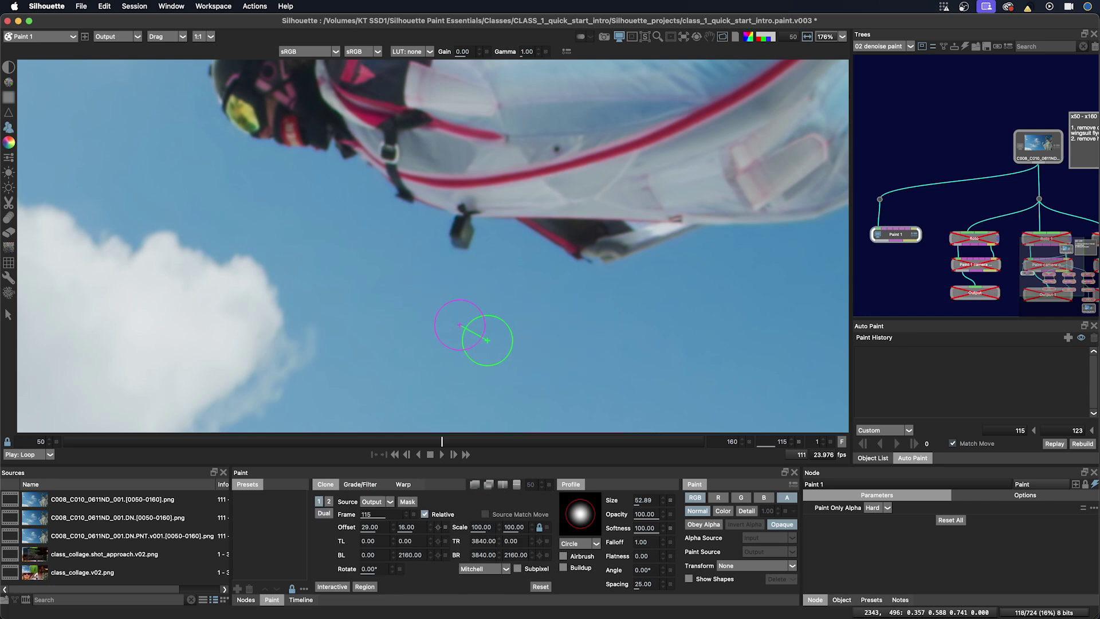
Step back and forth between frames 115 and 116 to examine how the hanging camera moves against the sky
{"action": "key", "text": "Right"}
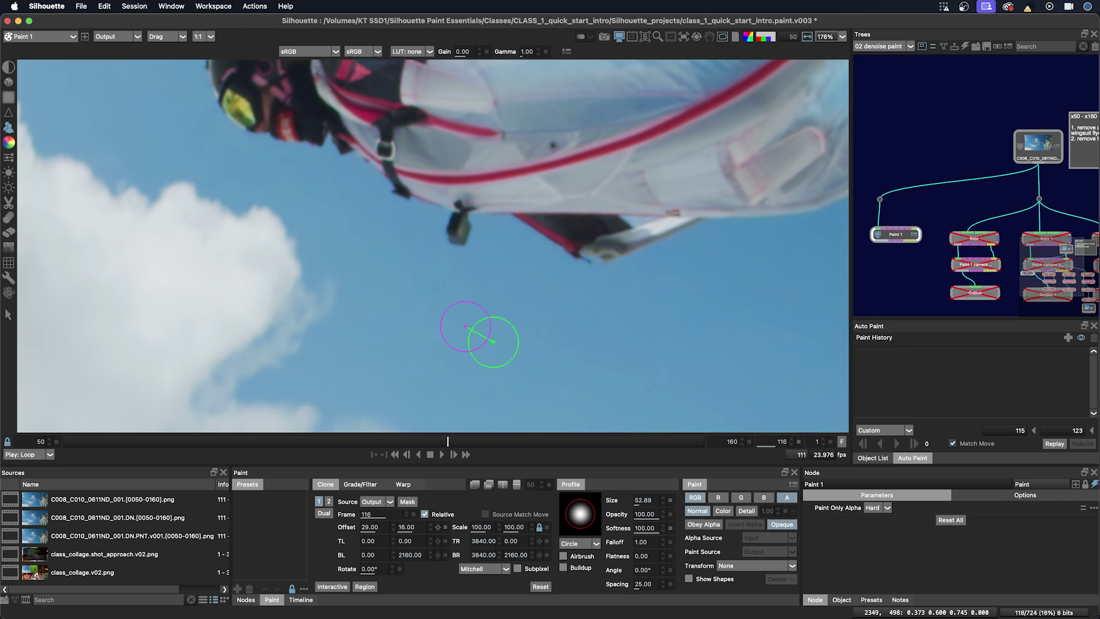
{"action": "key", "text": "z"}
{"action": "key", "text": "z"}
{"action": "key", "text": "x"}
{"action": "key", "text": "x"}
{"action": "key", "text": "z"}
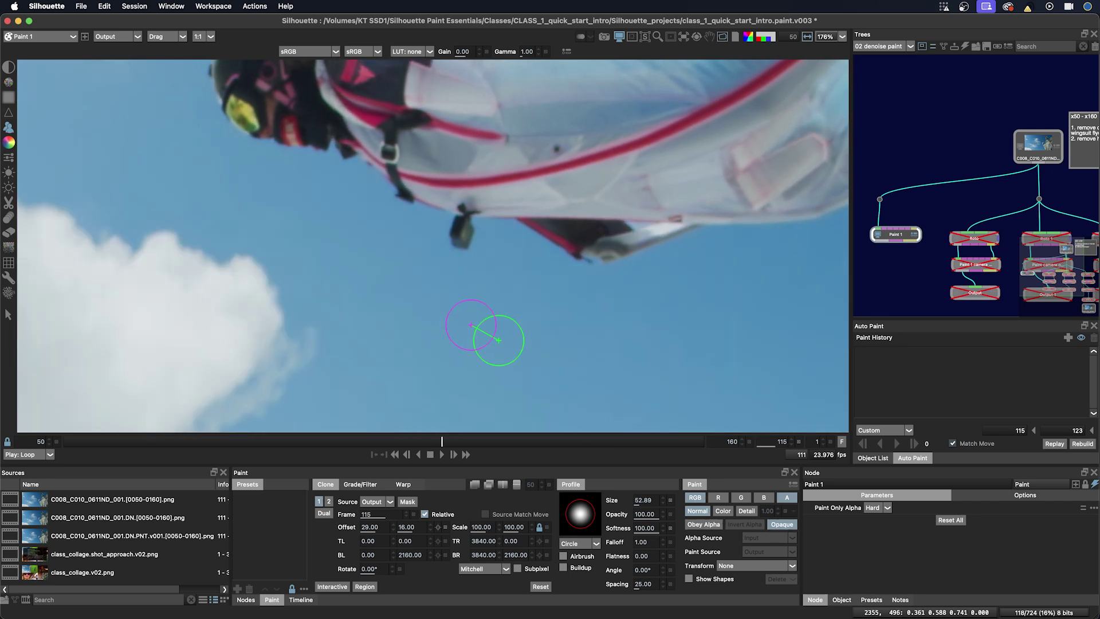
{"action": "key", "text": "z"}
{"action": "key", "text": "x"}
{"action": "key", "text": "x"}
{"action": "key", "text": "z"}
{"action": "key", "text": "Right"}
{"action": "key", "text": "Left"}
{"action": "key", "text": "Right"}
{"action": "key", "text": "Left"}
{"action": "key", "text": "Right"}
{"action": "key", "text": "Left"}
Go to frame 114 and set the clone source frame to 113 with Relative kept on
{"action": "key", "text": "Left"}
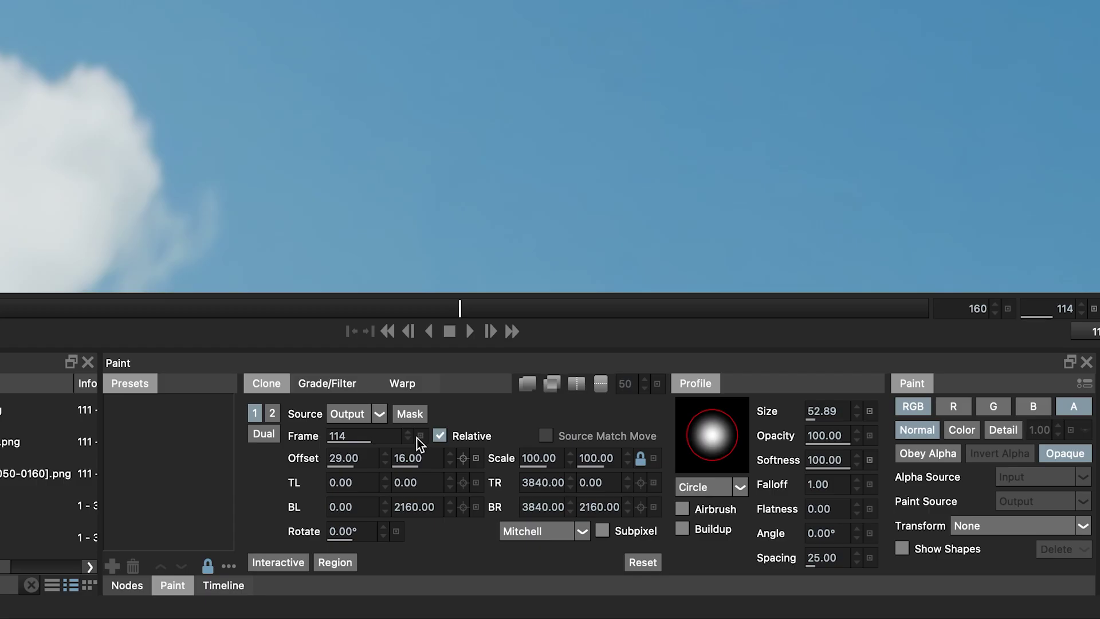
{"action": "left_click", "coordinate": [400, 437]}
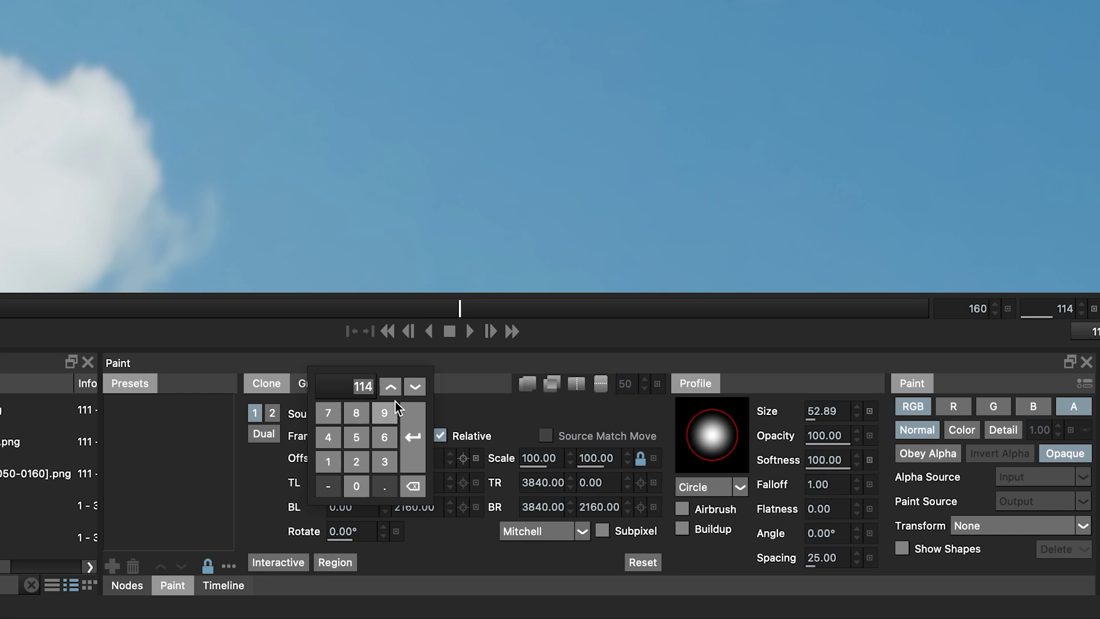
{"action": "left_click", "coordinate": [415, 388]}
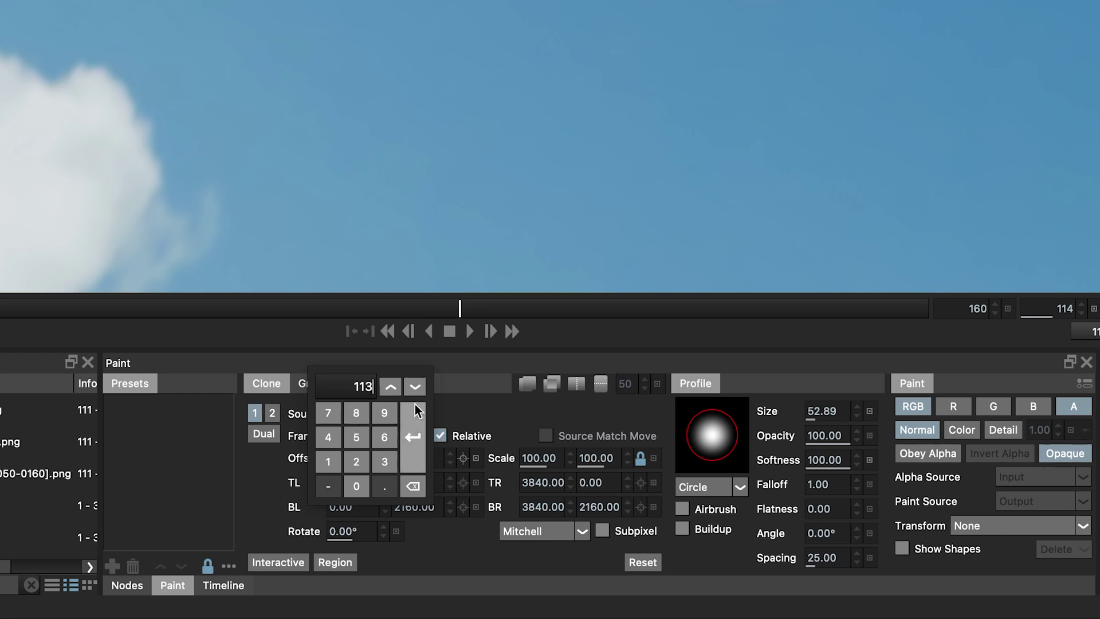
{"action": "left_click", "coordinate": [411, 445]}
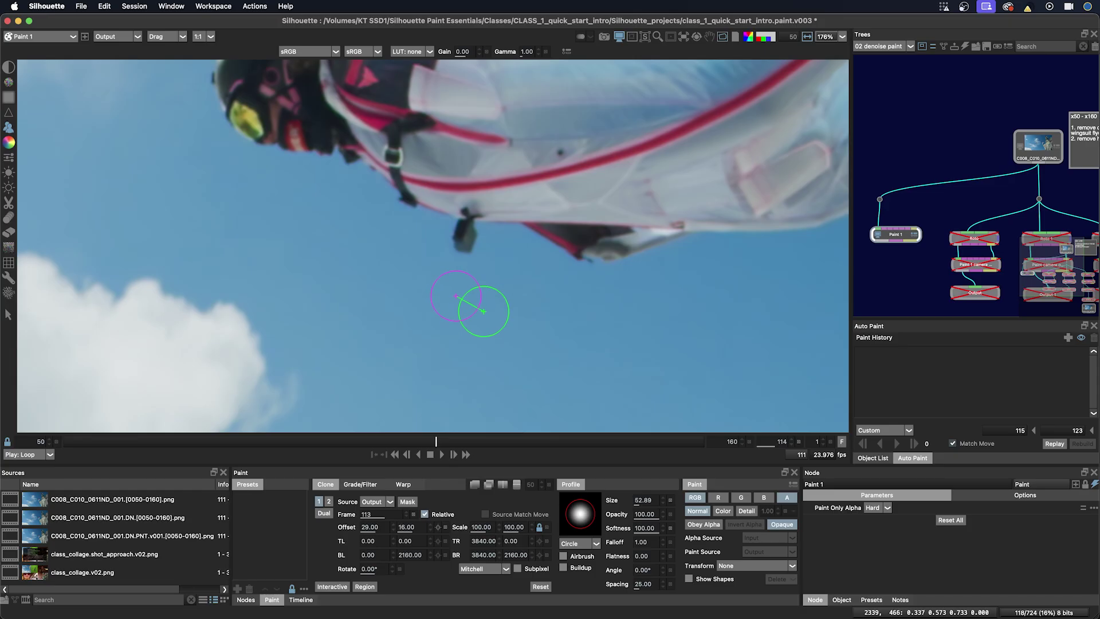
Overlay the clone source from frame 113 on frame 114 with the onion skin, toggling it to compare both frames
{"action": "key", "text": "1"}
{"action": "key", "text": "1"}
{"action": "key", "text": "1"}
{"action": "key", "text": "1"}
{"action": "key", "text": "1"}
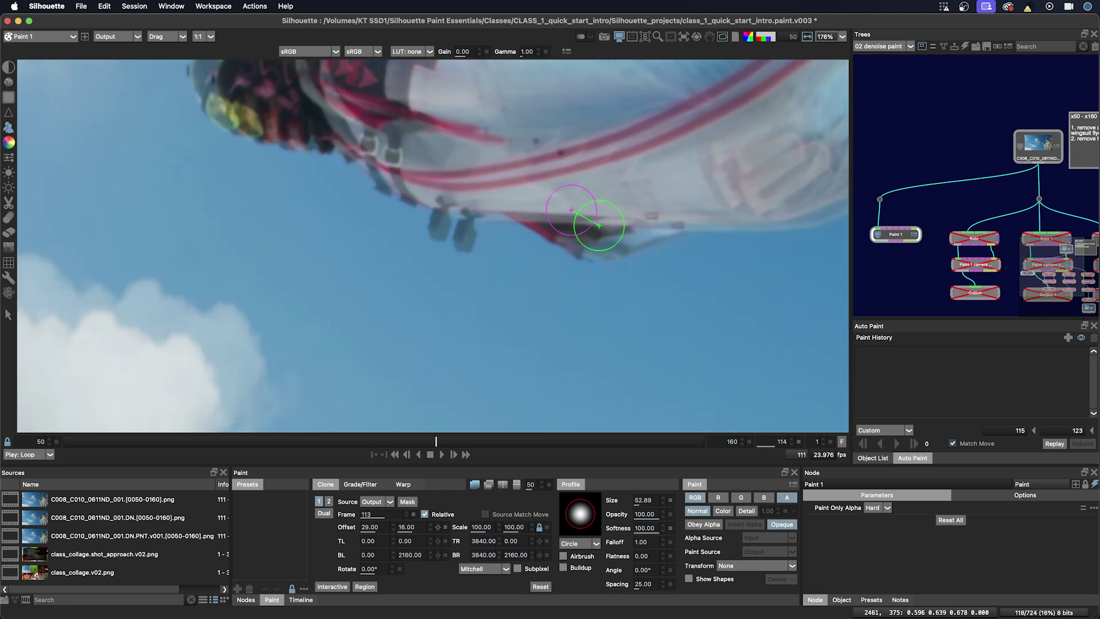
{"action": "key", "text": "o"}
{"action": "key", "text": "o"}
{"action": "key", "text": "o"}
{"action": "key", "text": "o"}
Shift the clone source to an offset of -18, 49, lining up the clouds, and compare it with the onion skin
{"action": "left_click_drag", "start_coordinate": [348, 325], "coordinate": [348, 353]}
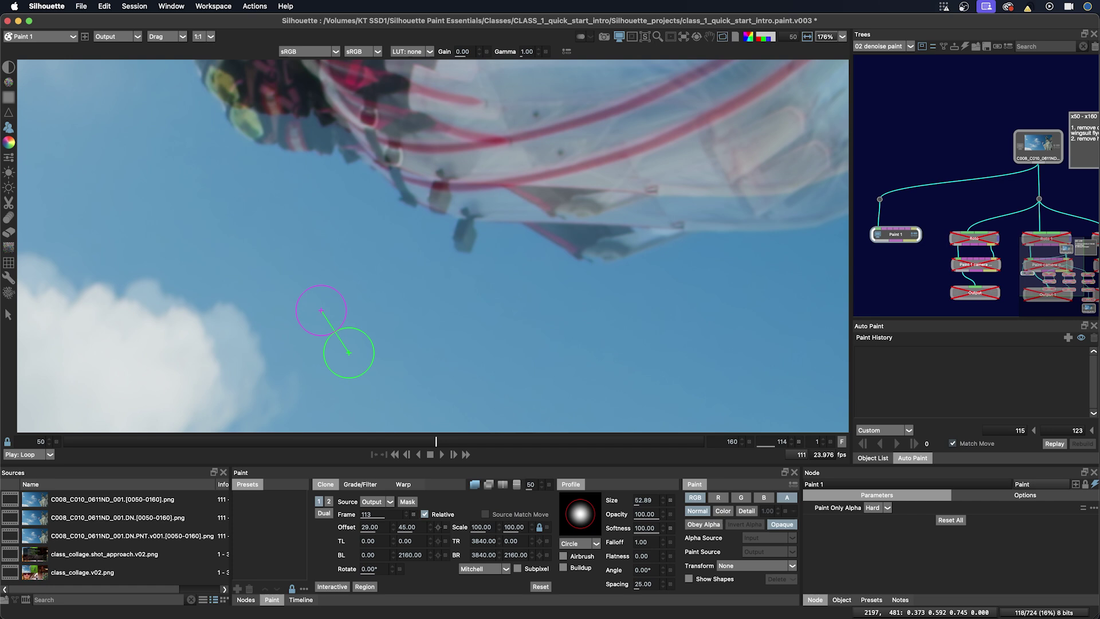
{"action": "left_click_drag", "start_coordinate": [348, 352], "coordinate": [306, 357]}
{"action": "key", "text": "o"}
{"action": "key", "text": "Left"}
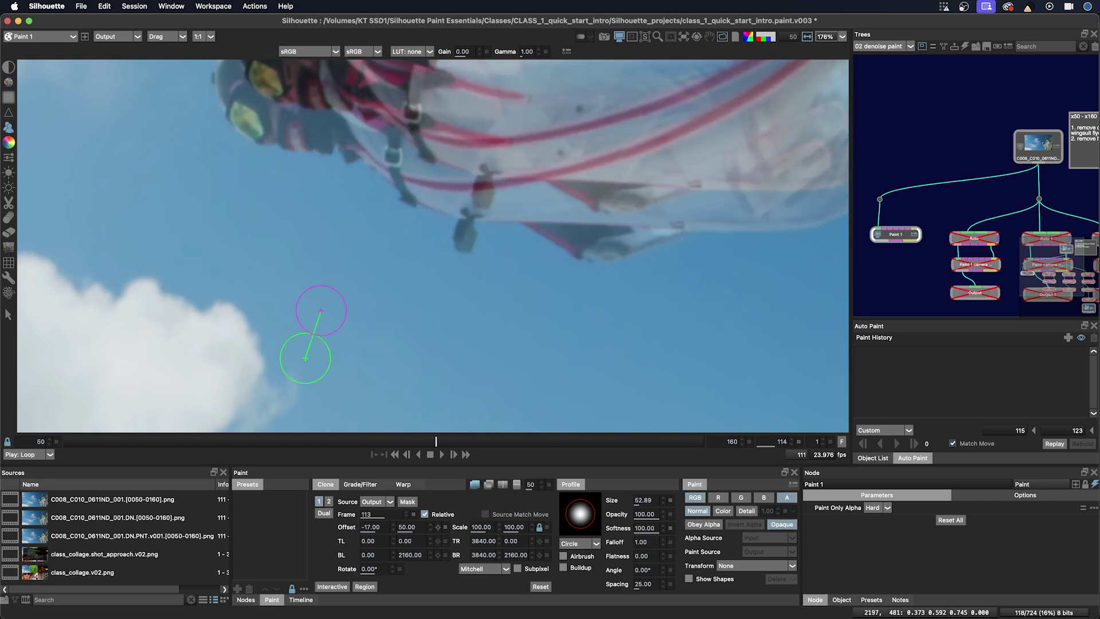
{"action": "key", "text": "Left"}
{"action": "key", "text": "Up"}
{"action": "key", "text": "o"}
{"action": "key", "text": "o"}
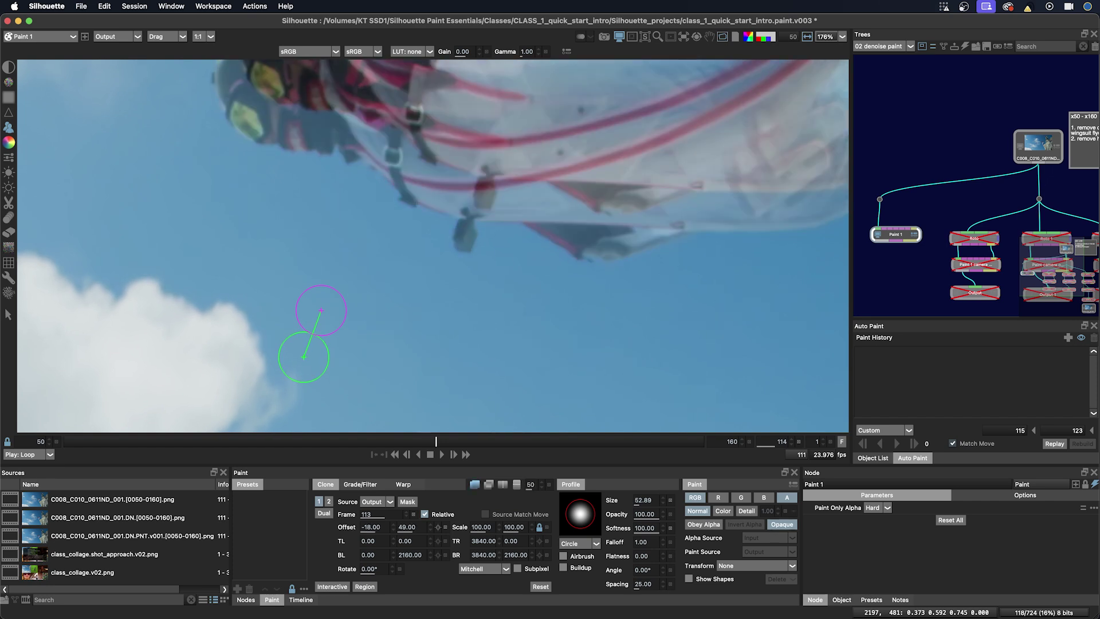
{"action": "key", "text": "o"}
{"action": "key", "text": "o"}
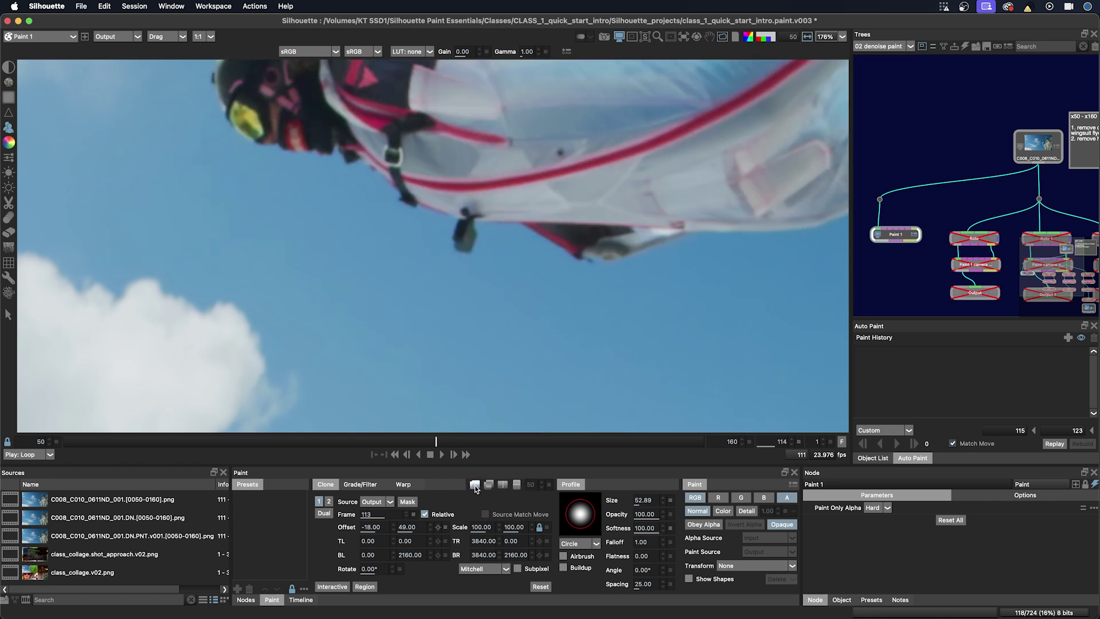
Check the clone source alignment in the difference overlay and the onion skin, ending with both overlays off
{"action": "left_click", "coordinate": [487, 487]}
{"action": "left_click", "coordinate": [489, 485]}
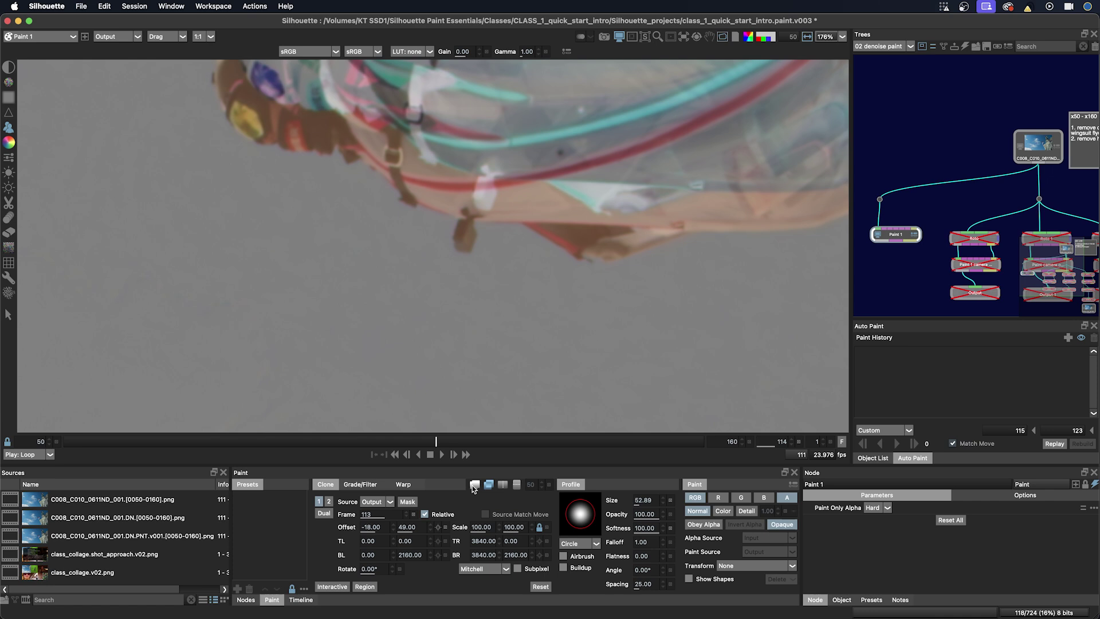
{"action": "left_click", "coordinate": [473, 485]}
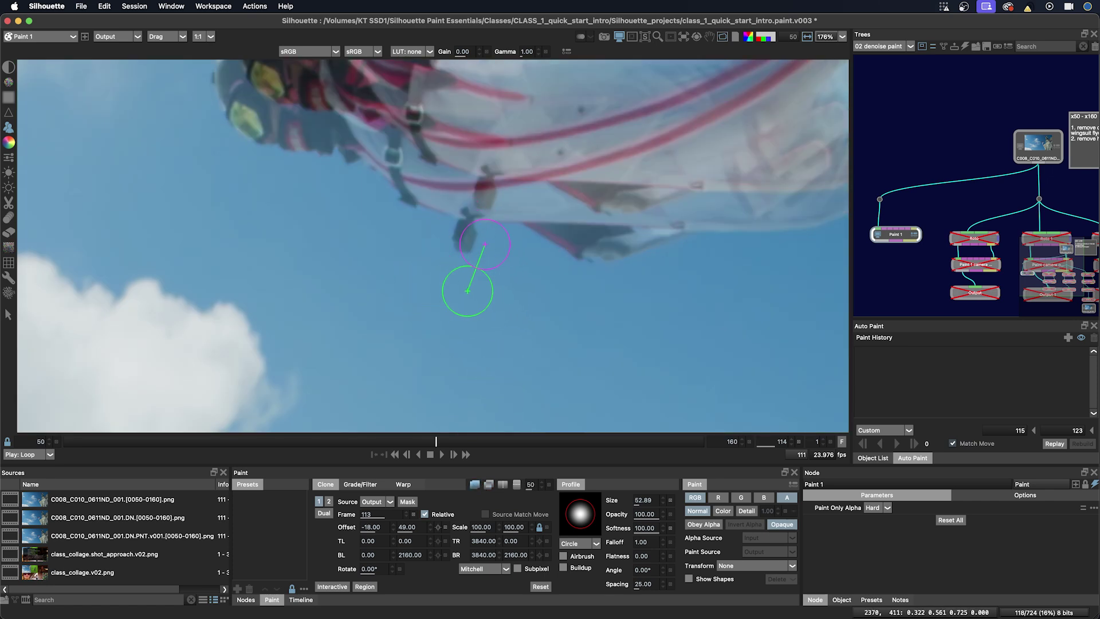
{"action": "key", "text": "o"}
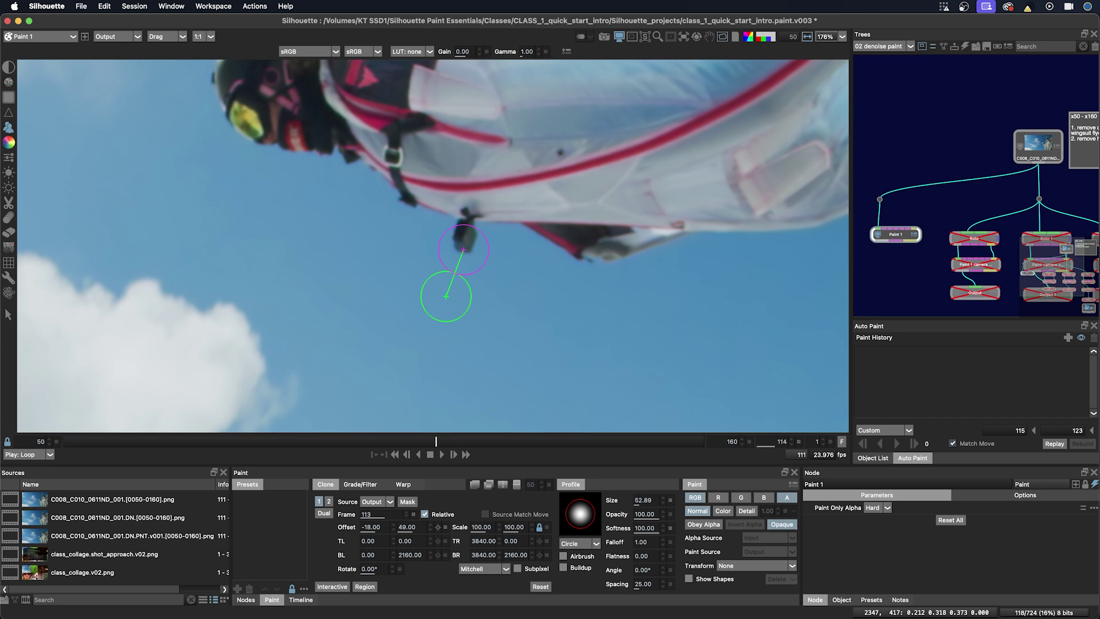
Clone clean sky over the hanging camera on frame 114, reducing the brush size to 31.40 near the suit's edge
{"action": "mouse_move", "coordinate": [465, 270]}
{"action": "left_mouse_down"}
{"action": "mouse_move", "coordinate": [443, 257]}
{"action": "mouse_move", "coordinate": [459, 244]}
{"action": "left_mouse_up"}
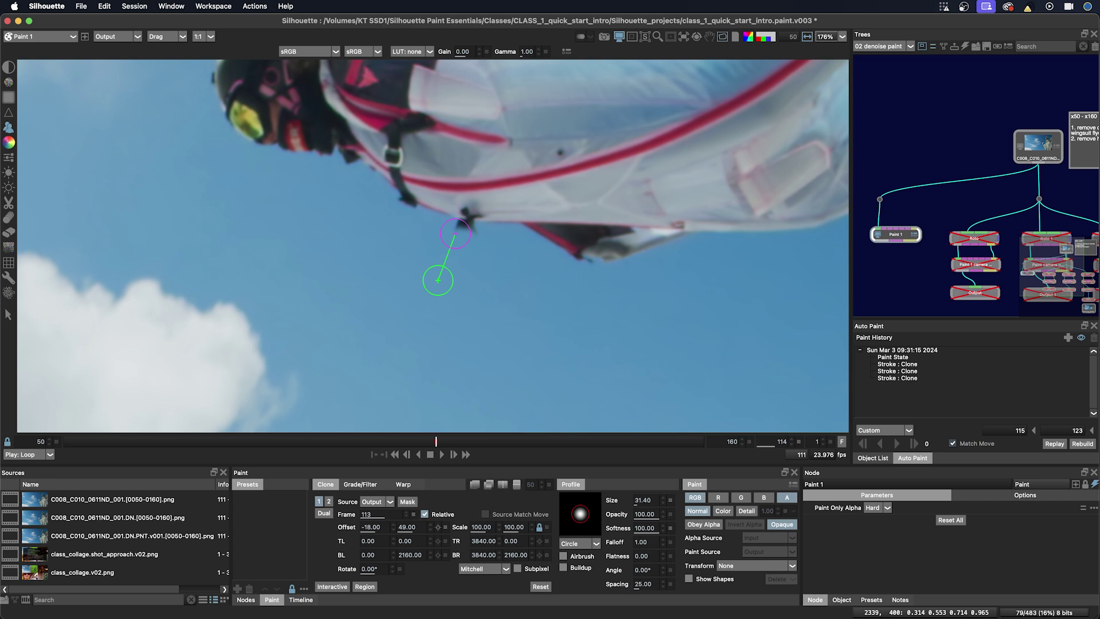
{"action": "left_click", "coordinate": [457, 229]}
{"action": "left_click", "coordinate": [455, 227]}
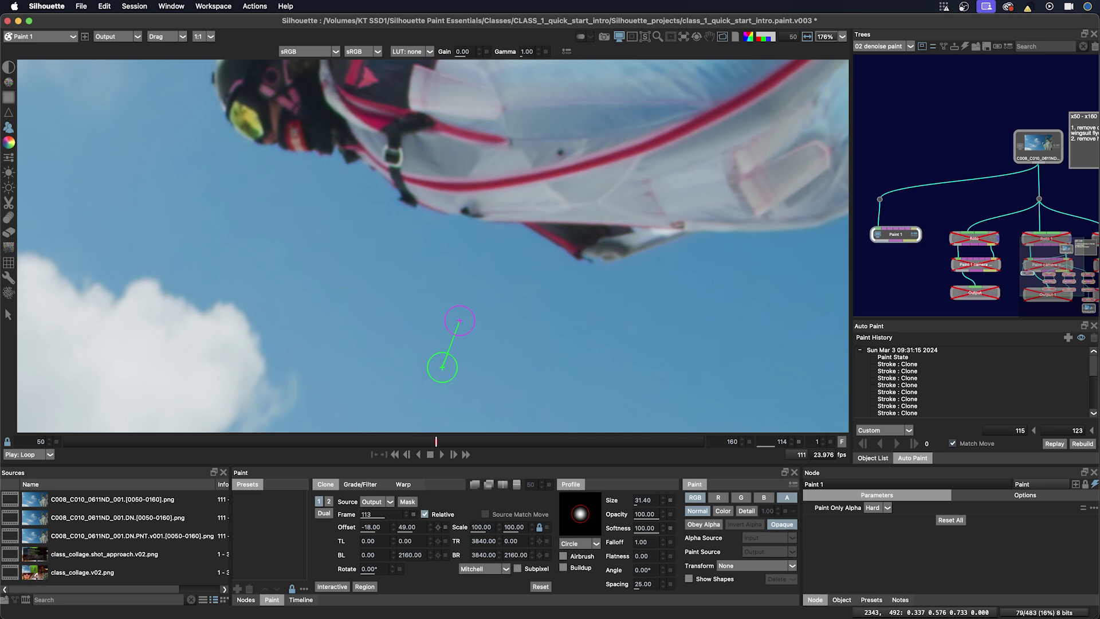
On frame 115, align the clone source to an offset of -19, 50 and clone out the hanging camera
{"action": "key", "text": "Right"}
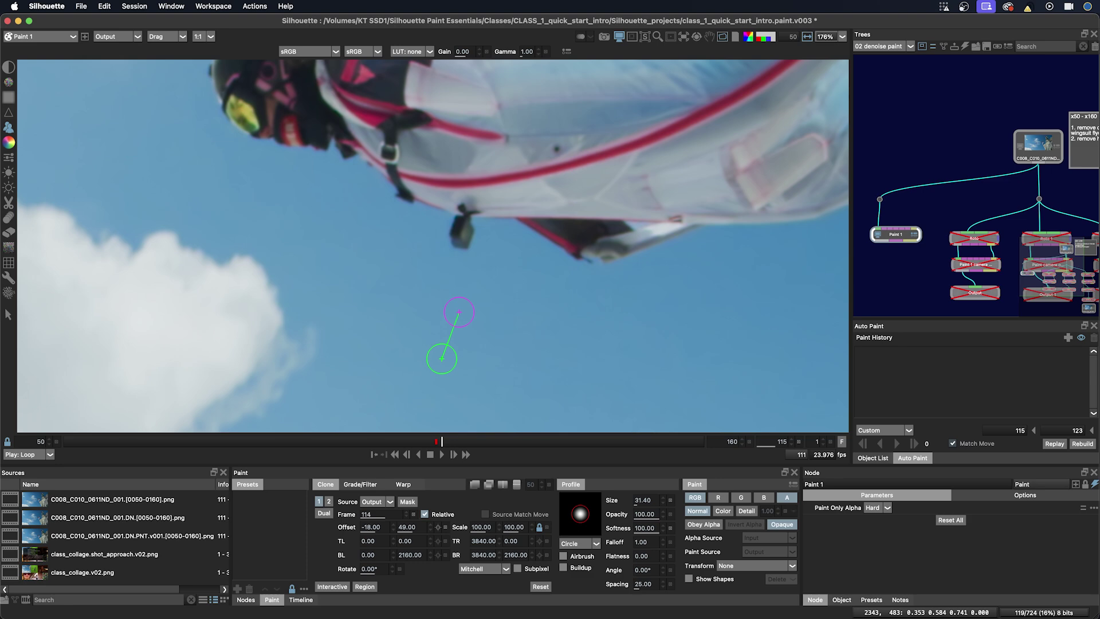
{"action": "key", "text": "o"}
{"action": "key", "text": "o"}
{"action": "key", "text": "o"}
{"action": "key", "text": "Left"}
{"action": "key", "text": "o"}
{"action": "key", "text": "o"}
{"action": "key", "text": "o"}
{"action": "mouse_move", "coordinate": [431, 320]}
{"action": "left_mouse_down"}
{"action": "mouse_move", "coordinate": [461, 288]}
{"action": "mouse_move", "coordinate": [432, 294]}
{"action": "mouse_move", "coordinate": [453, 293]}
{"action": "mouse_move", "coordinate": [432, 283]}
{"action": "mouse_move", "coordinate": [446, 281]}
{"action": "mouse_move", "coordinate": [436, 273]}
{"action": "mouse_move", "coordinate": [479, 288]}
{"action": "left_mouse_up"}
On frame 116, align the clone source to an offset of -19, 51 and clone out the hanging camera
{"action": "key", "text": "x"}
{"action": "key", "text": "o"}
{"action": "key", "text": "o"}
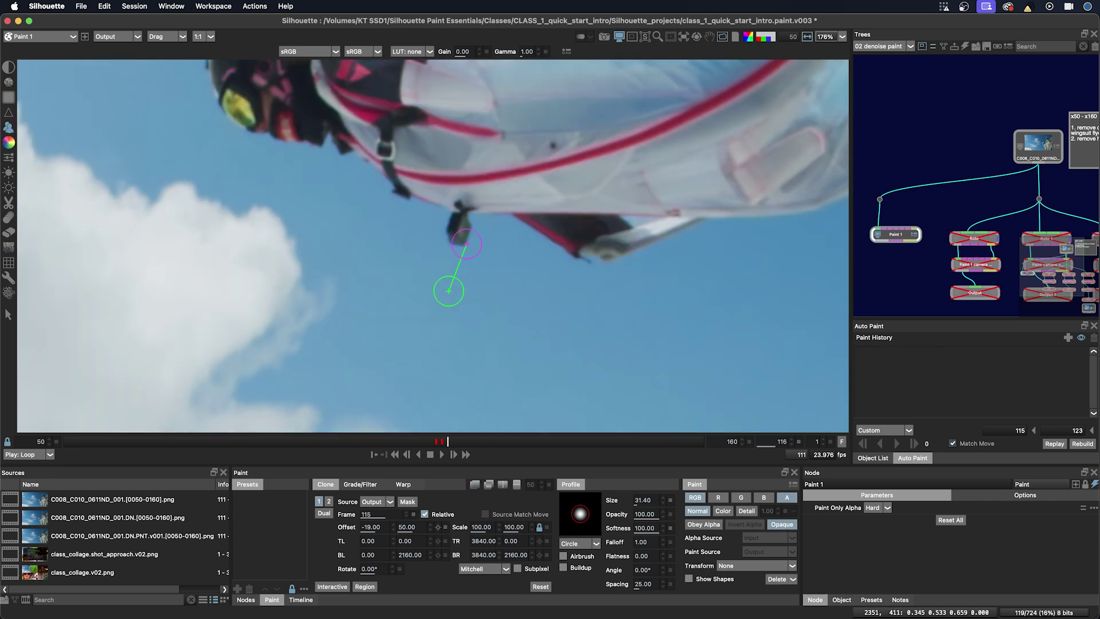
{"action": "key", "text": "o"}
{"action": "key", "text": "o"}
{"action": "key", "text": "o"}
{"action": "key", "text": "o"}
{"action": "key", "text": "o"}
{"action": "key", "text": "o"}
{"action": "key", "text": "Down"}
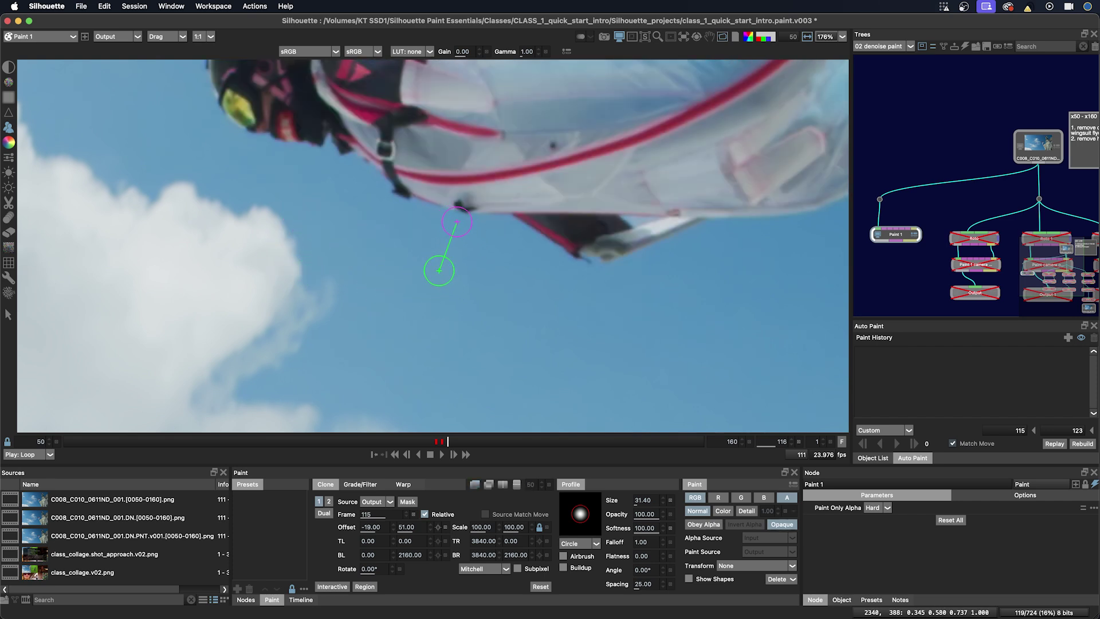
{"action": "left_click_drag", "start_coordinate": [449, 291], "coordinate": [474, 294]}
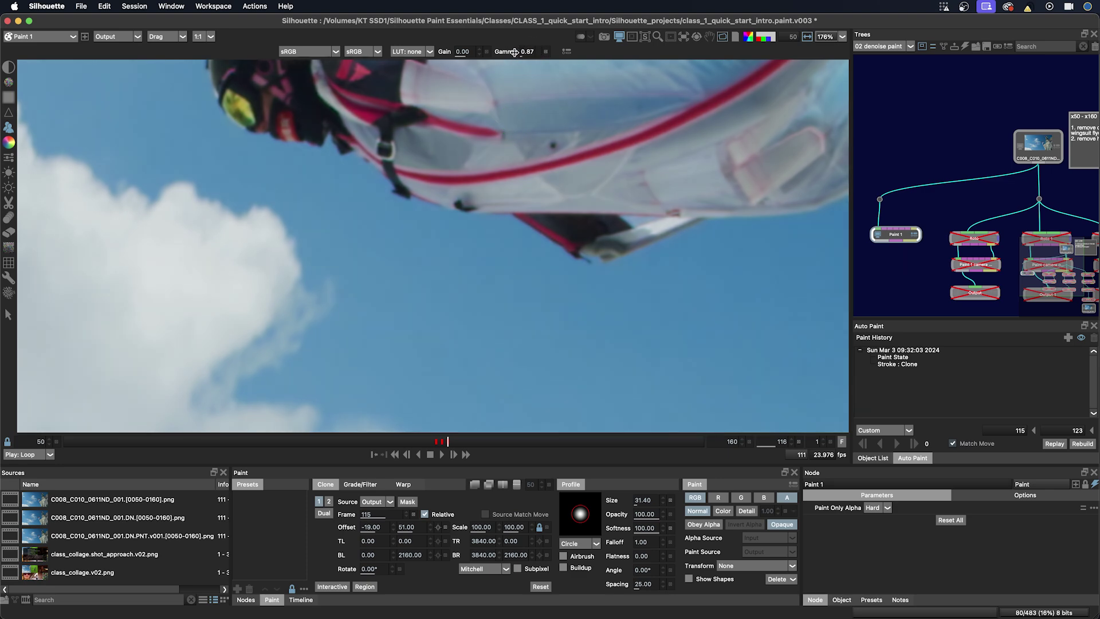
Lower the viewer gamma to 0.59 and step through frames 114 to 116 to inspect the cloned areas
{"action": "left_click_drag", "start_coordinate": [521, 52], "coordinate": [499, 53]}
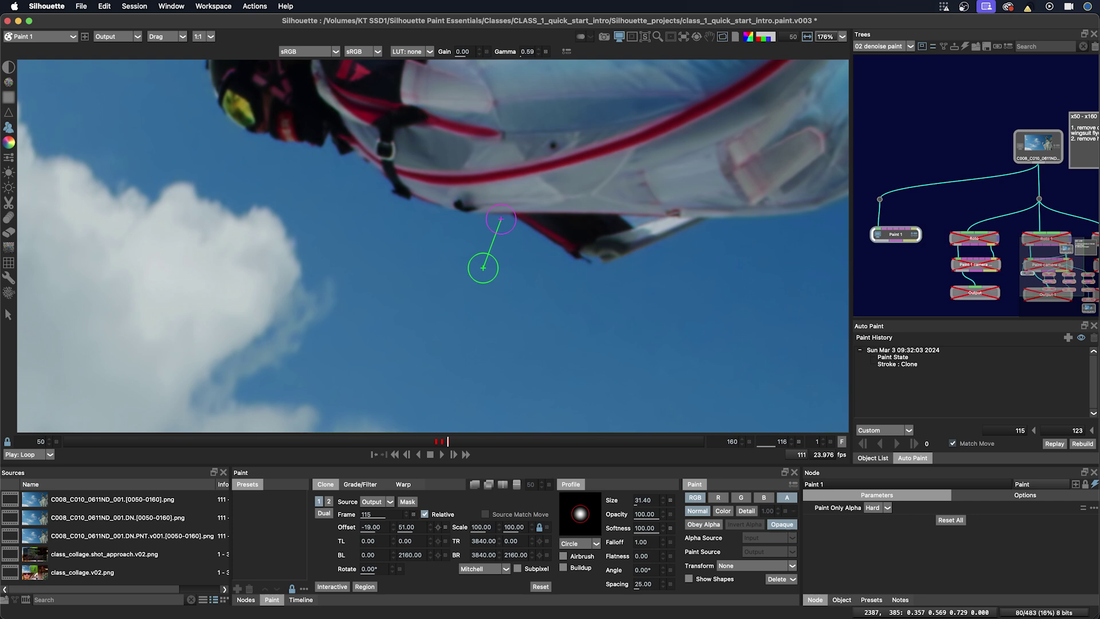
{"action": "key", "text": "Left"}
{"action": "key", "text": "Left"}
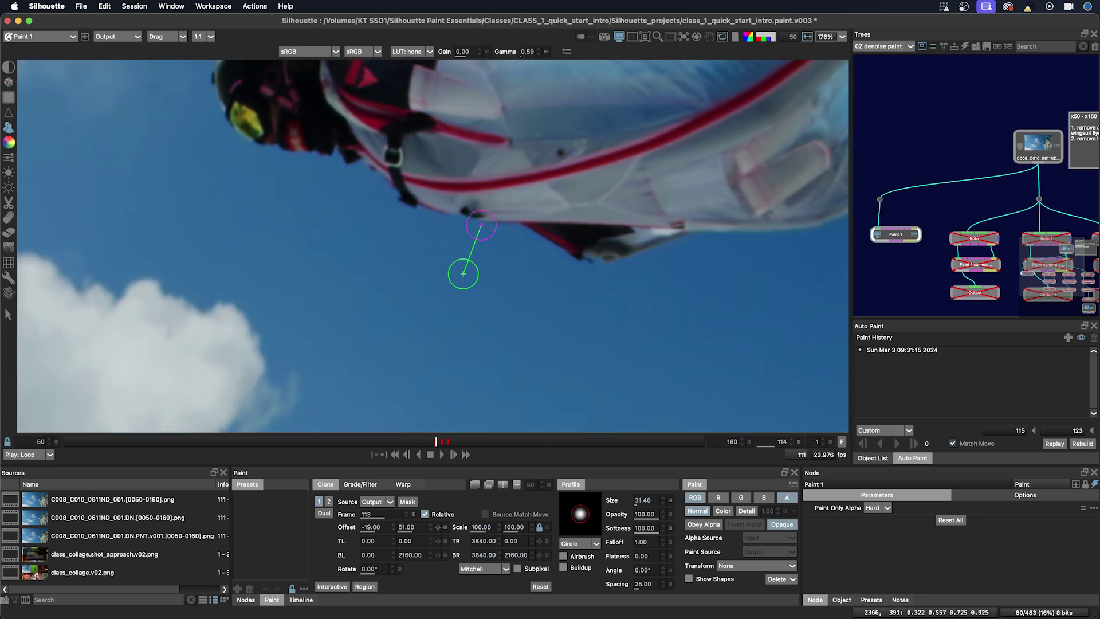
{"action": "key", "text": "Right"}
{"action": "key", "text": "Right"}
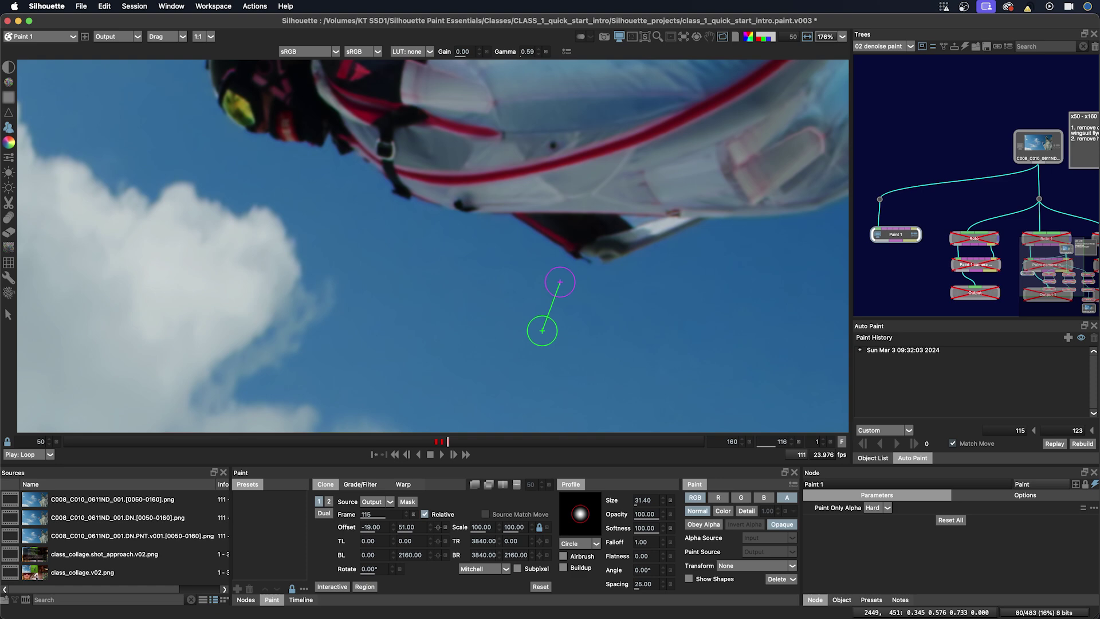
Go to frame 152, frame the hanging camera against the snow, and lower the viewer gamma to 0.34
{"action": "scroll", "coordinate": [553, 318], "scroll_direction": "down", "scroll_amount": 2}
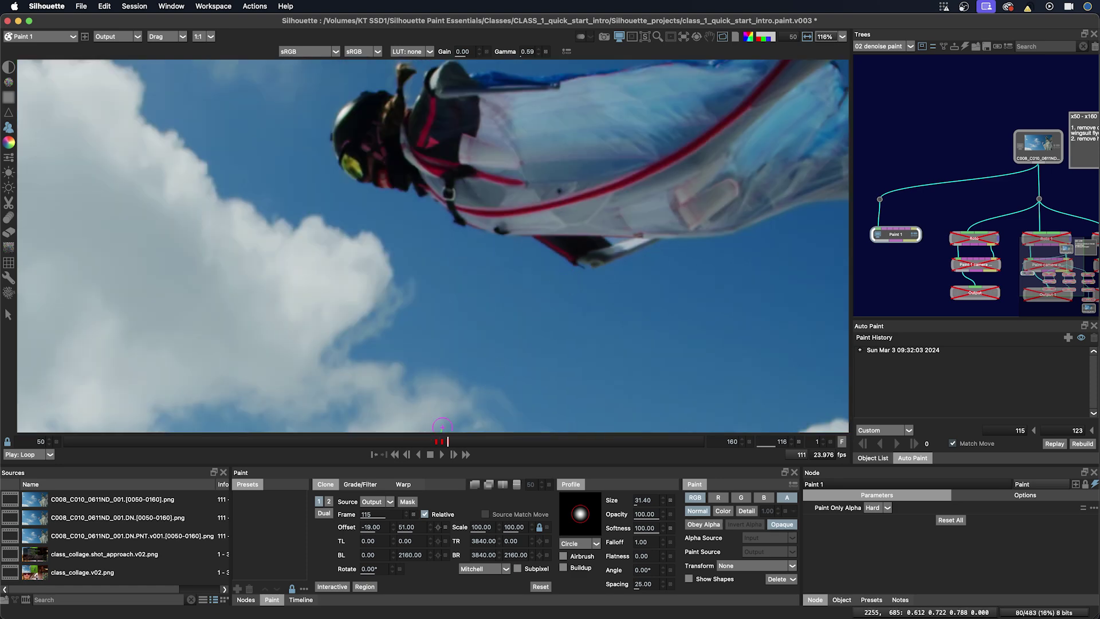
{"action": "left_click_drag", "start_coordinate": [449, 441], "coordinate": [657, 444]}
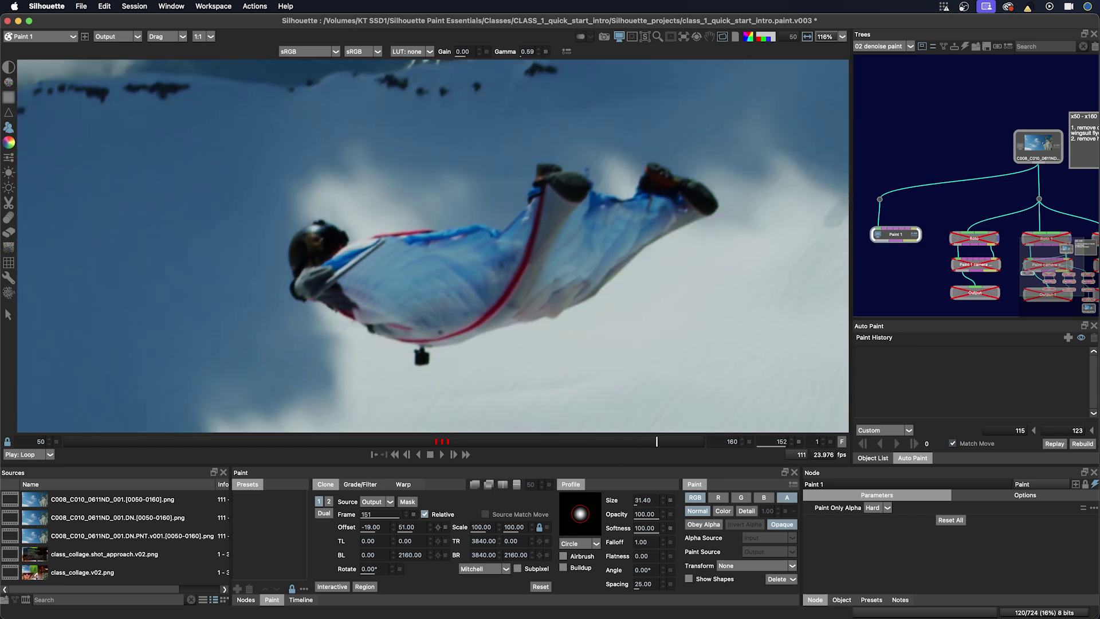
{"action": "mouse_move", "coordinate": [503, 298]}
{"action": "left_mouse_down"}
{"action": "mouse_move", "coordinate": [548, 257]}
{"action": "mouse_move", "coordinate": [559, 267]}
{"action": "left_mouse_up"}
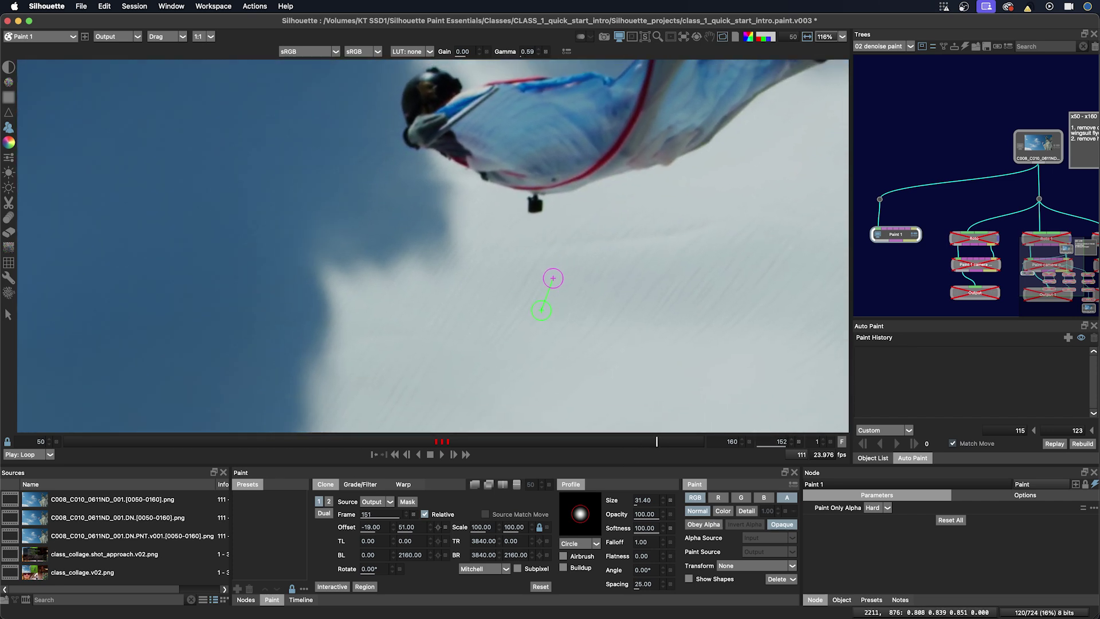
{"action": "key", "text": "z"}
{"action": "key", "text": "x"}
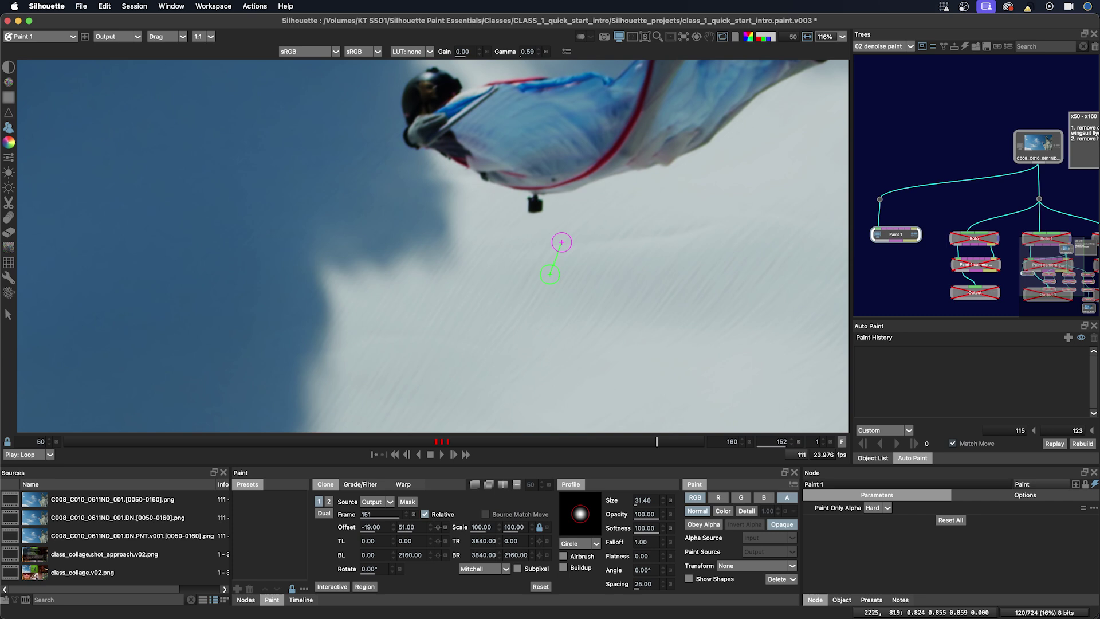
{"action": "key", "text": "z"}
{"action": "key", "text": "x"}
{"action": "scroll", "coordinate": [535, 264], "scroll_direction": "up", "scroll_amount": 5}
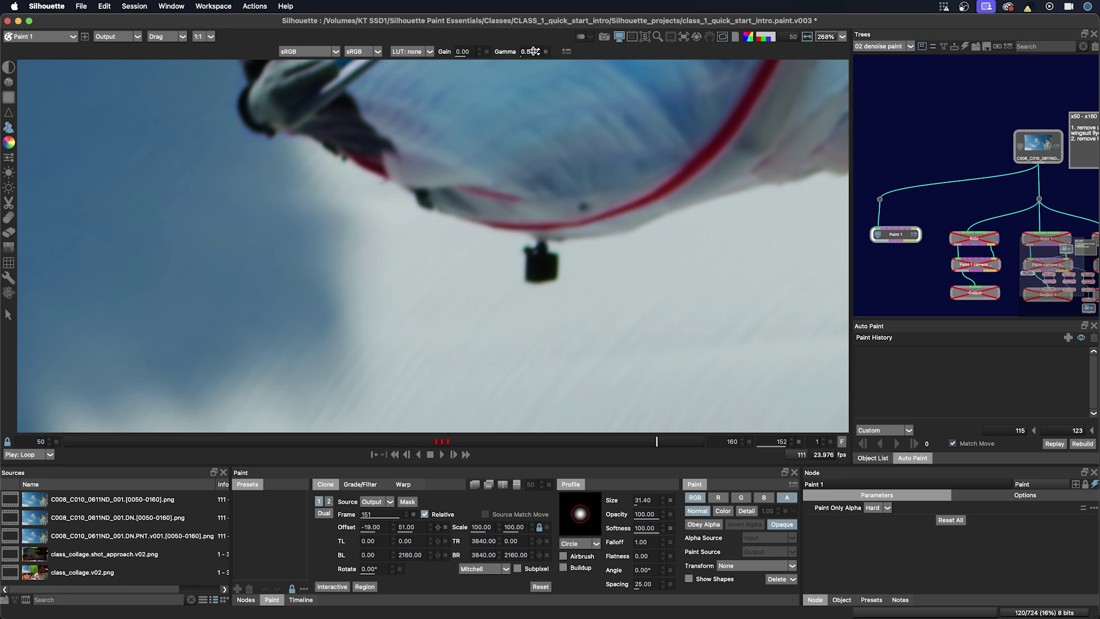
{"action": "left_click_drag", "start_coordinate": [523, 53], "coordinate": [508, 52]}
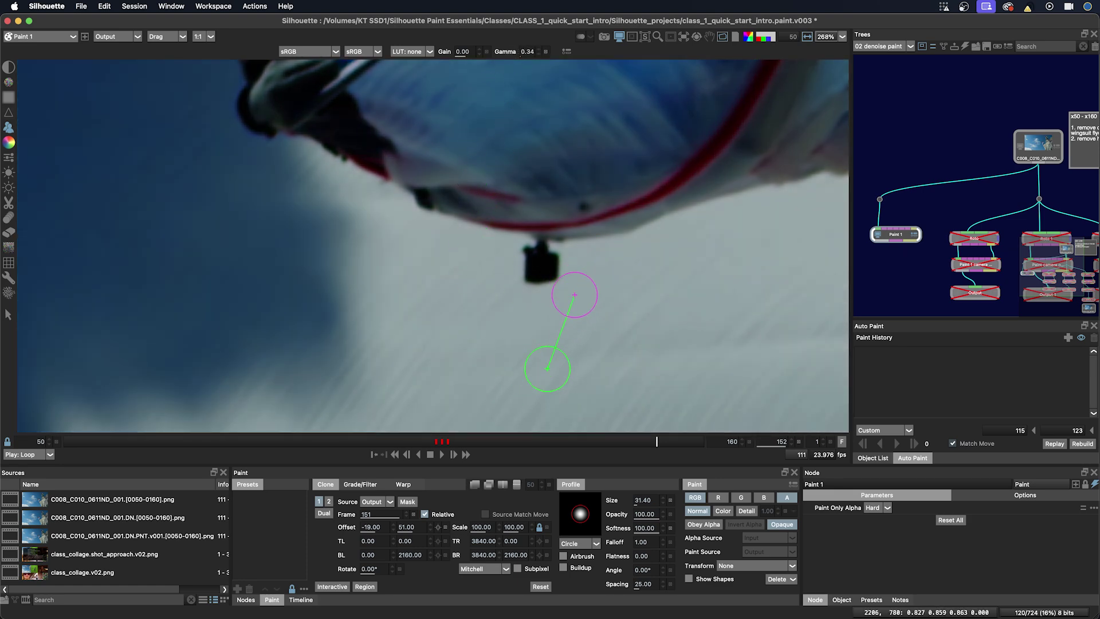
With the onion skin on, shift the clone source to an offset of -13, 42 on frame 152, then turn the overlay off
{"action": "key", "text": "z"}
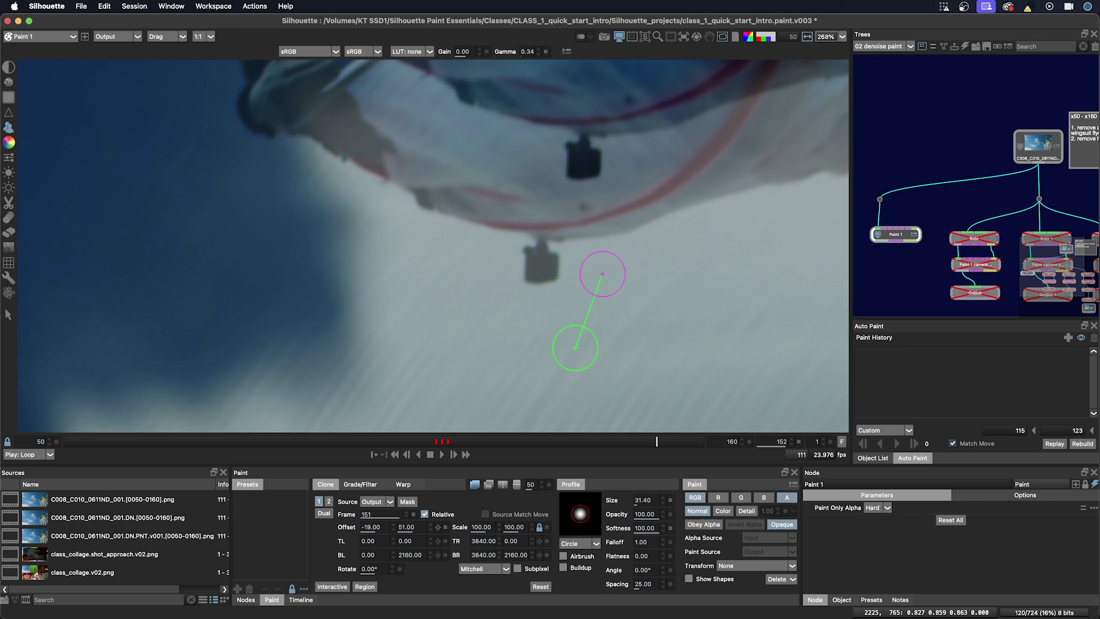
{"action": "left_click_drag", "start_coordinate": [575, 347], "coordinate": [582, 334]}
{"action": "key", "text": "Down"}
{"action": "key", "text": "Right"}
{"action": "key", "text": "o"}
{"action": "key", "text": "o"}
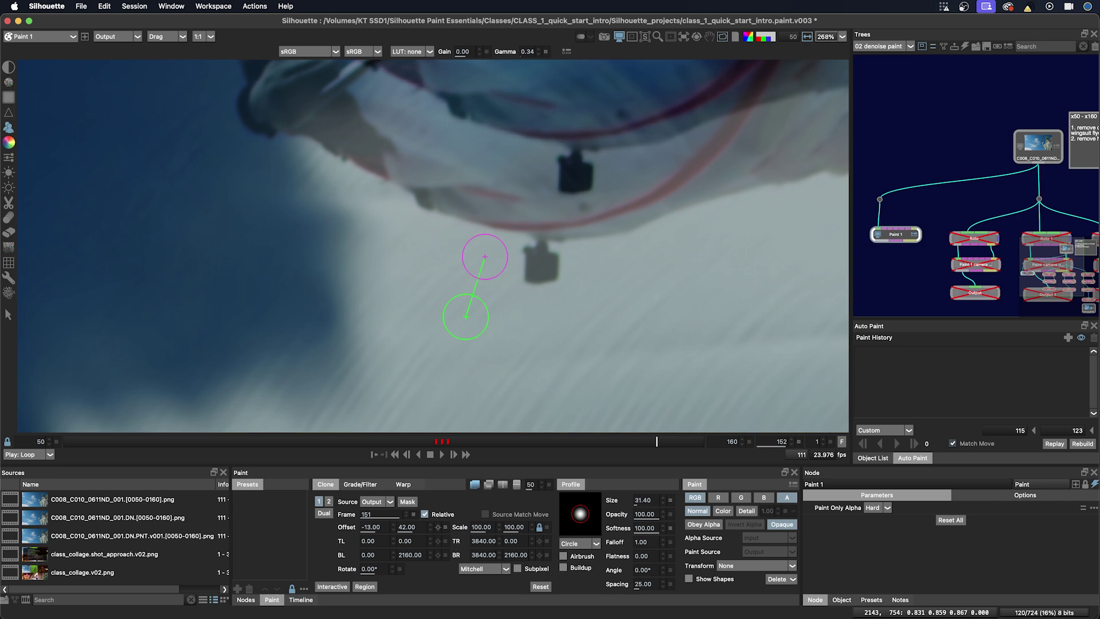
{"action": "key", "text": "o"}
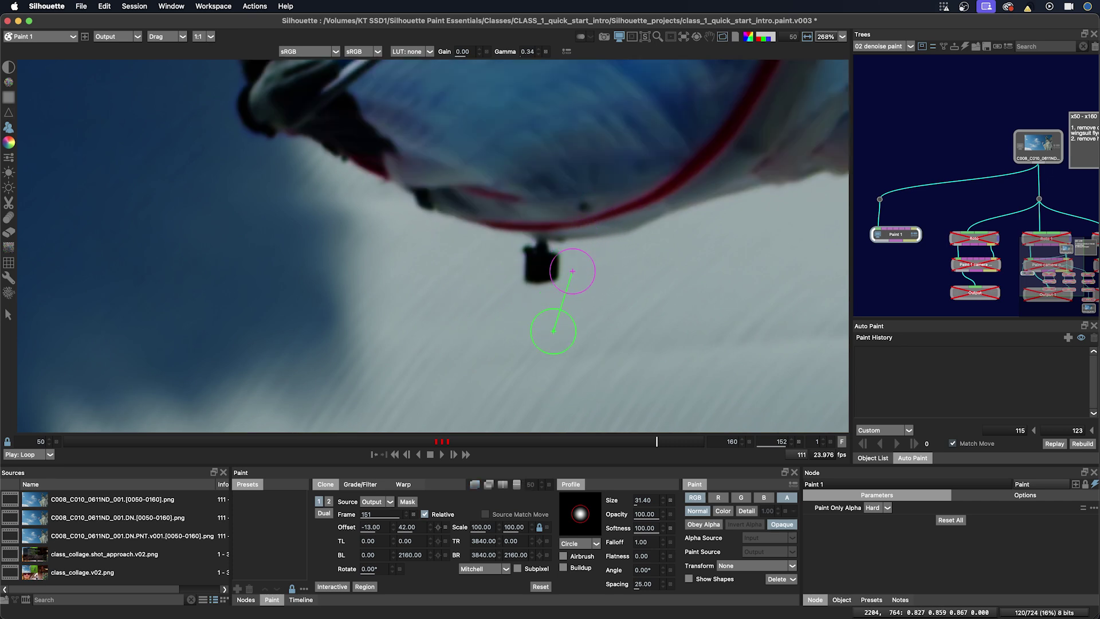
Check the clone source alignment in the difference overlay and clone out the hanging camera on frame 152
{"action": "left_click", "coordinate": [488, 486]}
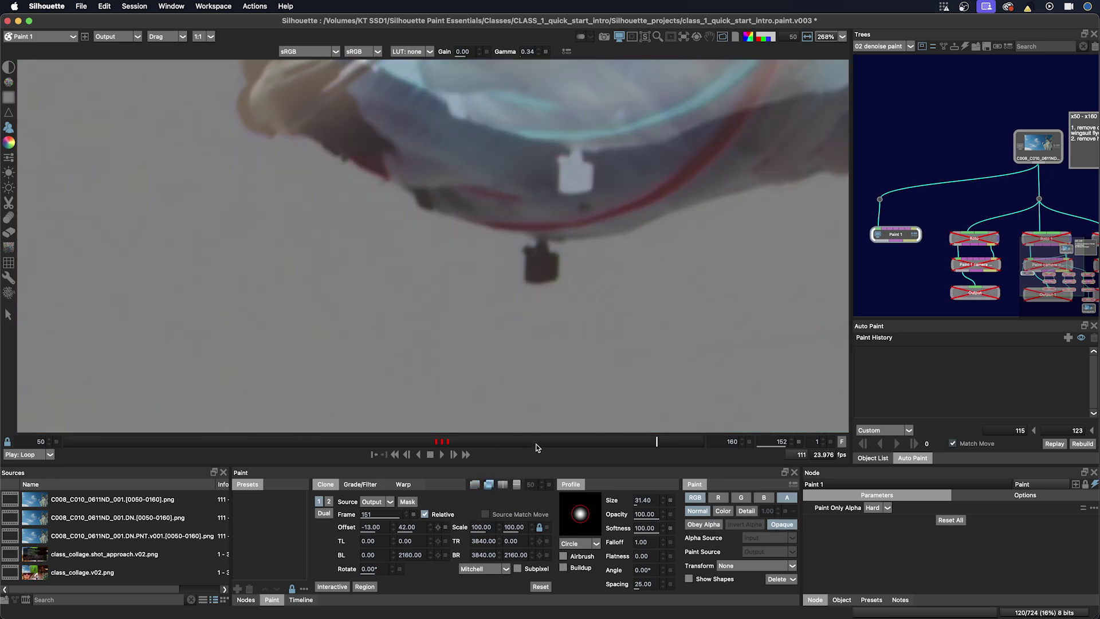
{"action": "key", "text": "o"}
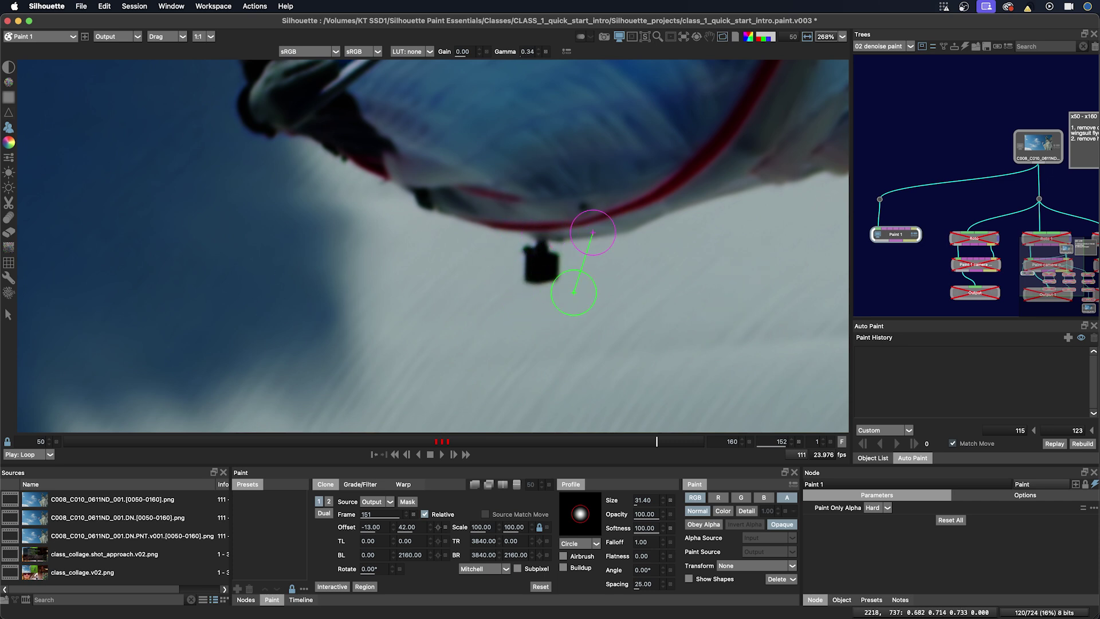
{"action": "key", "text": "o"}
{"action": "key", "text": "o"}
{"action": "key", "text": "o"}
{"action": "key", "text": "o"}
{"action": "mouse_move", "coordinate": [538, 271]}
{"action": "left_mouse_down"}
{"action": "mouse_move", "coordinate": [524, 274]}
{"action": "mouse_move", "coordinate": [555, 274]}
{"action": "mouse_move", "coordinate": [530, 252]}
{"action": "mouse_move", "coordinate": [562, 252]}
{"action": "mouse_move", "coordinate": [550, 264]}
{"action": "left_mouse_up"}
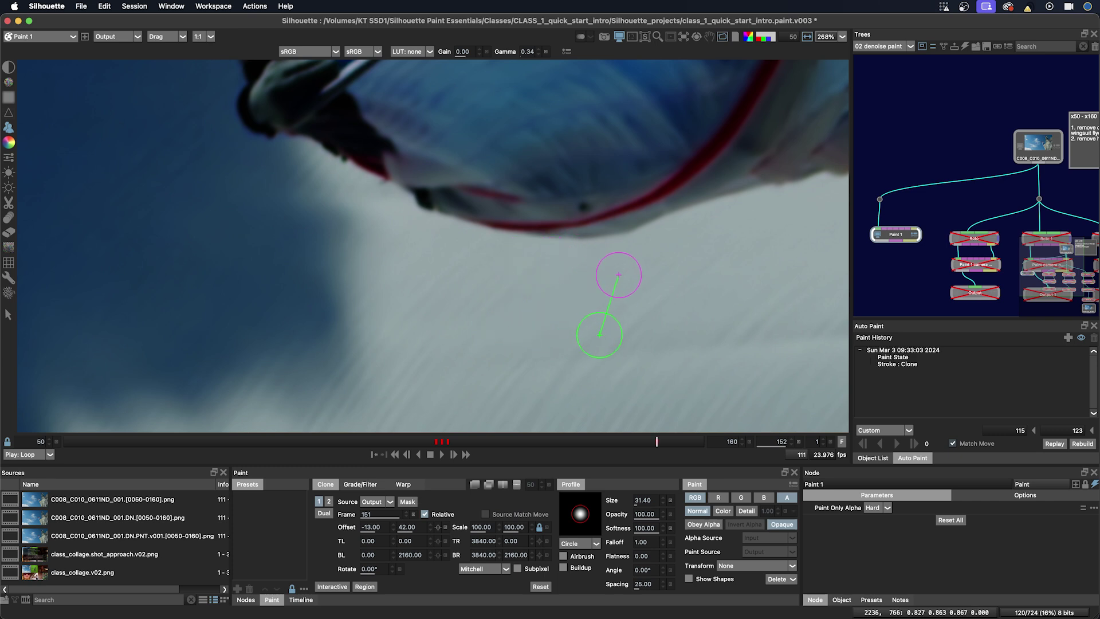
On frame 153, align the clone source to an offset of -13, 41 and clone out the hanging camera
{"action": "key", "text": "Right"}
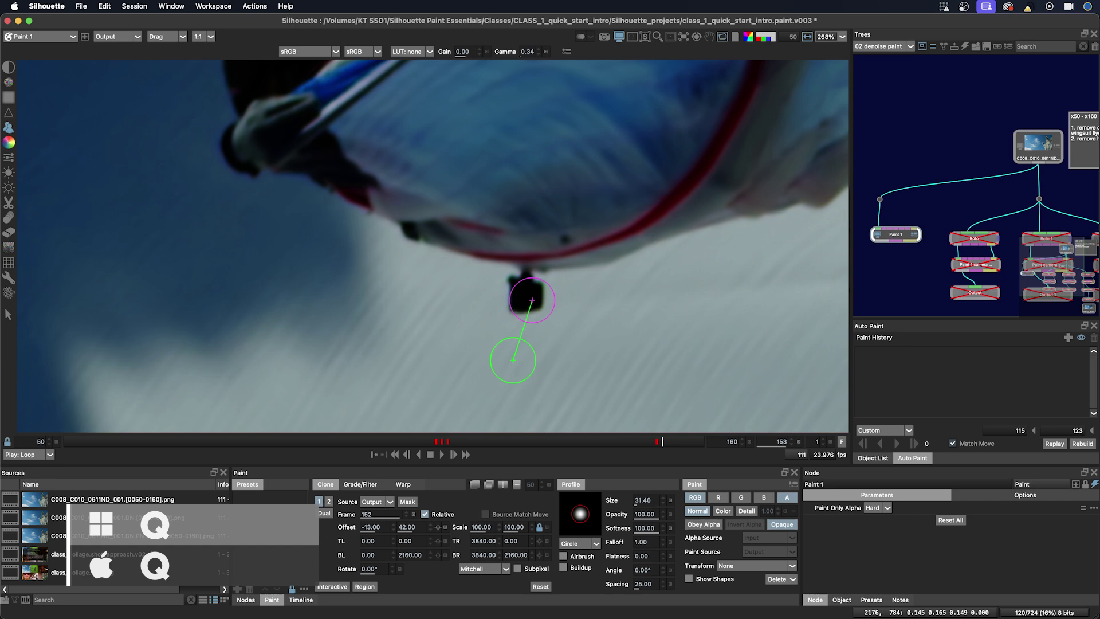
{"action": "key", "text": "q"}
{"action": "key", "text": "q"}
{"action": "key", "text": "q"}
{"action": "key", "text": "q"}
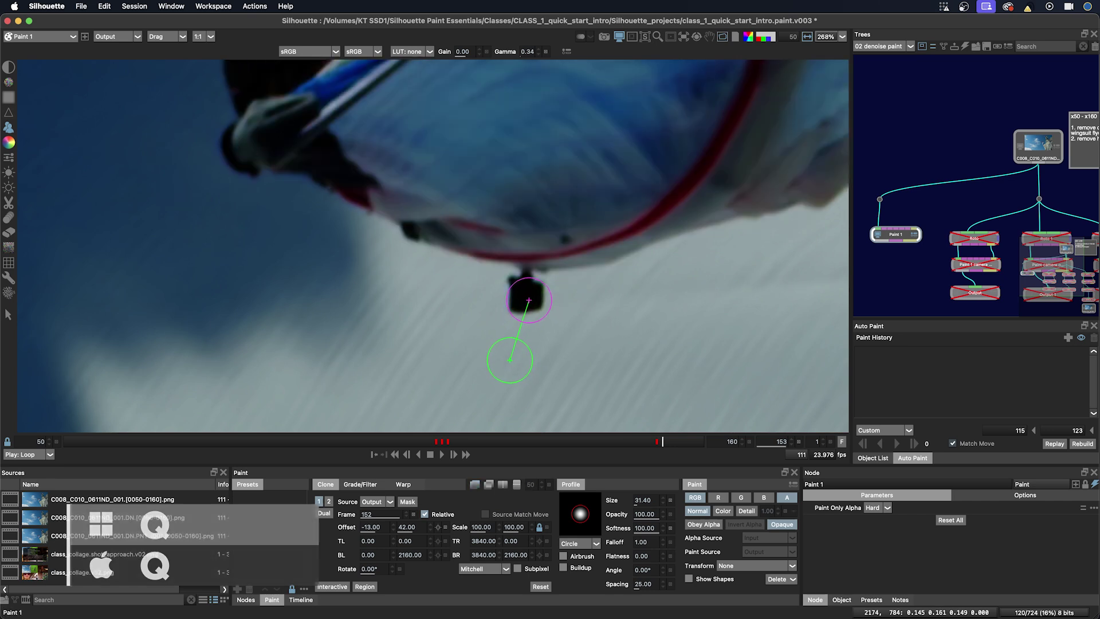
{"action": "key", "text": "q"}
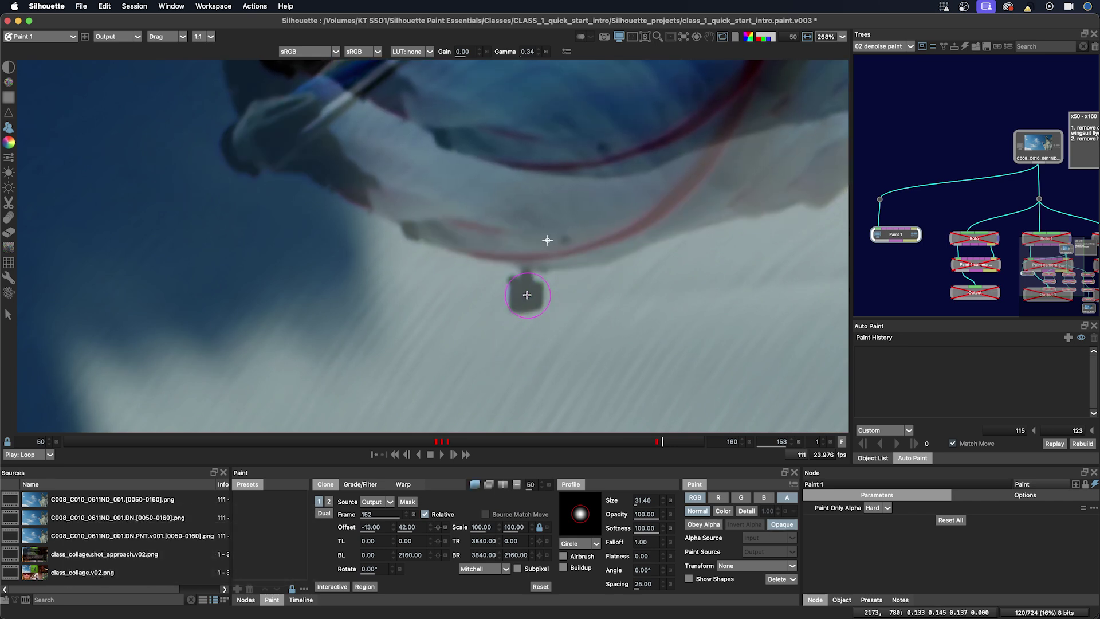
{"action": "key", "text": "q"}
{"action": "key", "text": "q"}
{"action": "key", "text": "q"}
{"action": "key", "text": "q"}
{"action": "key", "text": "q"}
{"action": "key", "text": "q"}
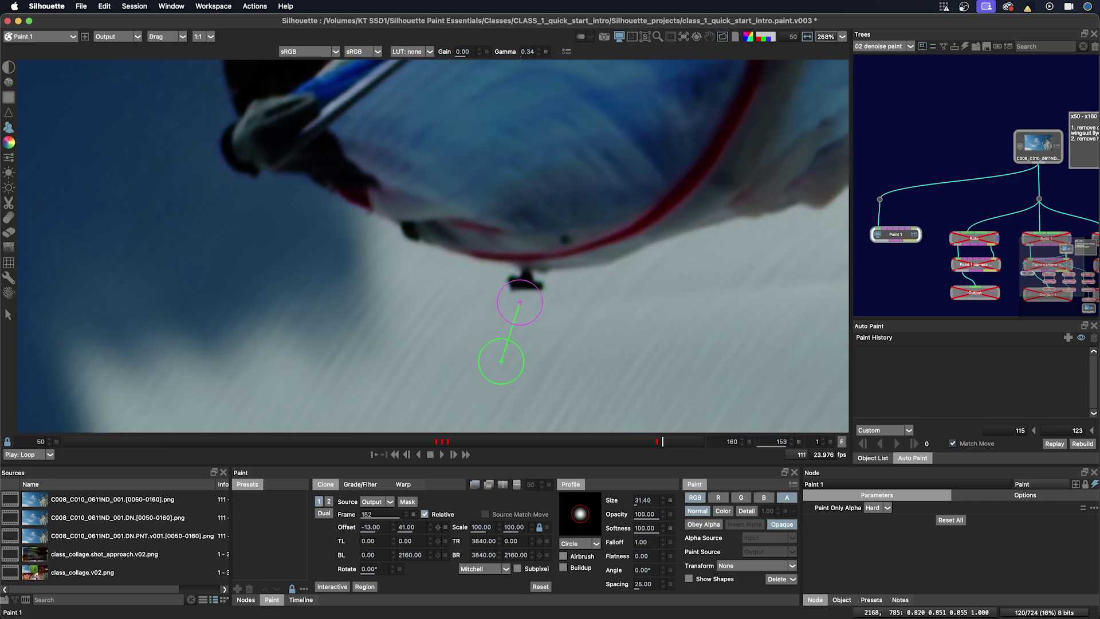
{"action": "left_click_drag", "start_coordinate": [501, 361], "coordinate": [478, 347]}
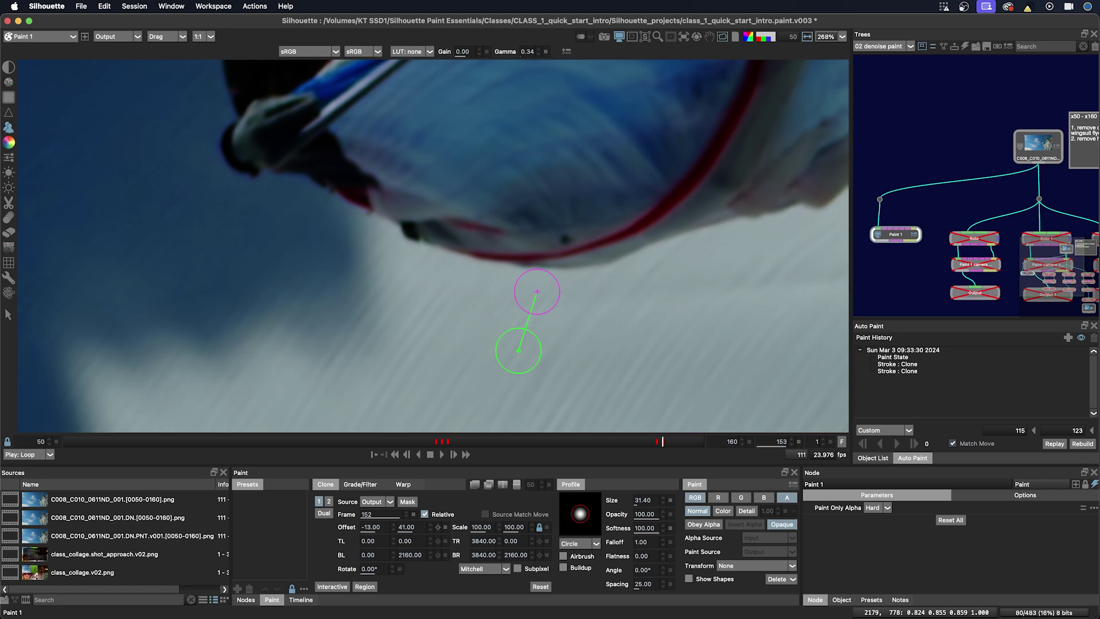
On frame 154, align the clone source to an offset of -13, 40 and clone out the hanging camera
{"action": "key", "text": "Right"}
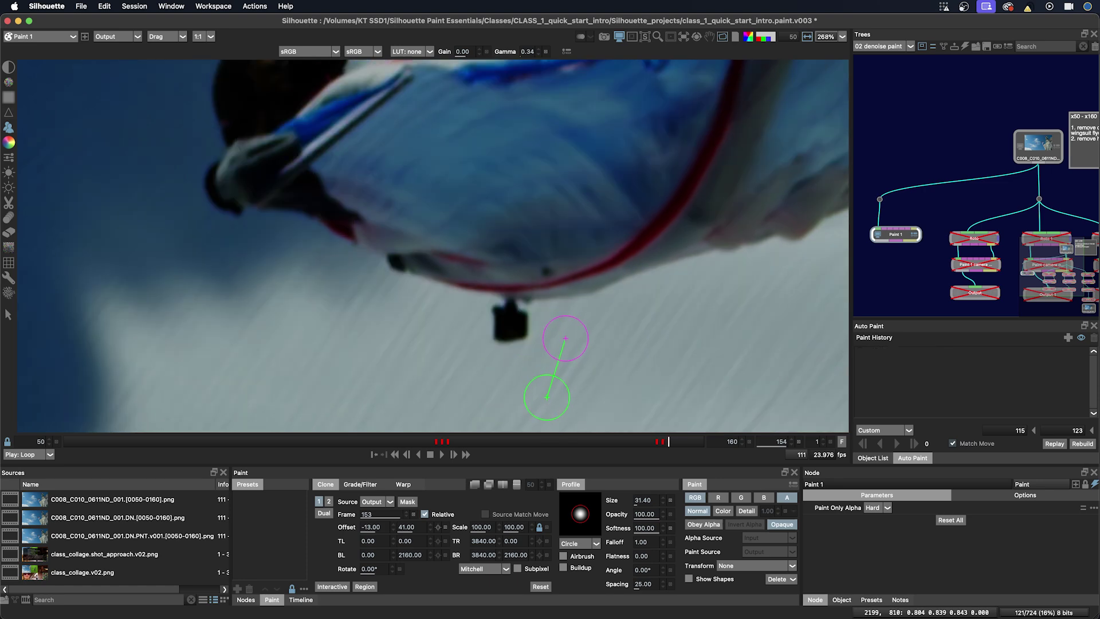
{"action": "key", "text": "o"}
{"action": "key", "text": "o"}
{"action": "key", "text": "o"}
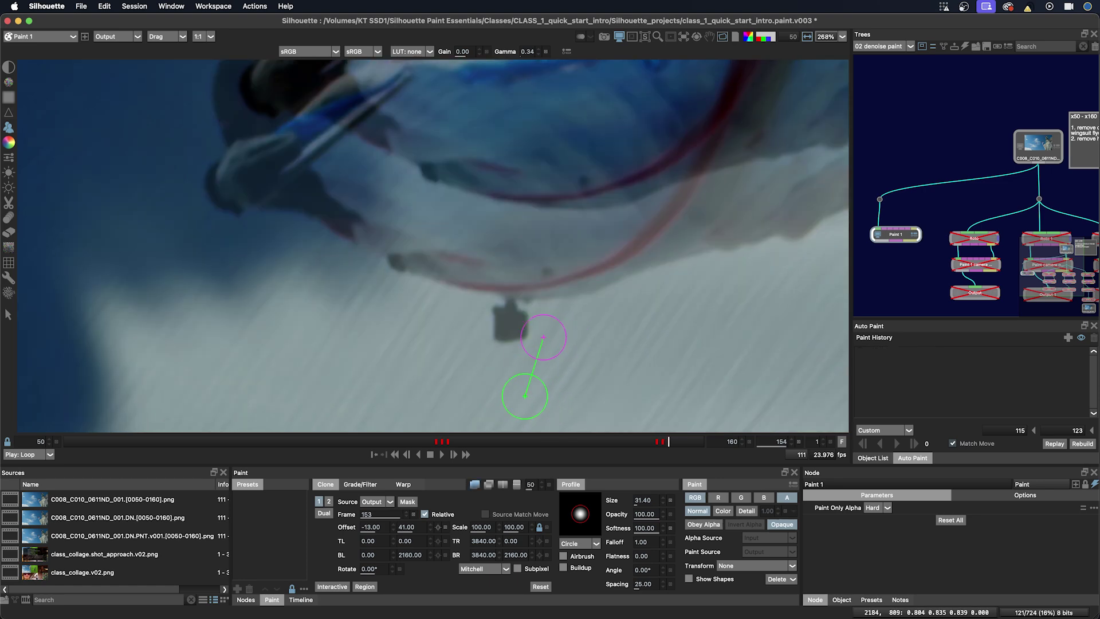
{"action": "key", "text": "Up"}
{"action": "key", "text": "o"}
{"action": "mouse_move", "coordinate": [480, 333]}
{"action": "left_mouse_down"}
{"action": "mouse_move", "coordinate": [514, 327]}
{"action": "mouse_move", "coordinate": [502, 319]}
{"action": "mouse_move", "coordinate": [516, 309]}
{"action": "mouse_move", "coordinate": [527, 312]}
{"action": "mouse_move", "coordinate": [509, 320]}
{"action": "mouse_move", "coordinate": [532, 320]}
{"action": "left_mouse_up"}
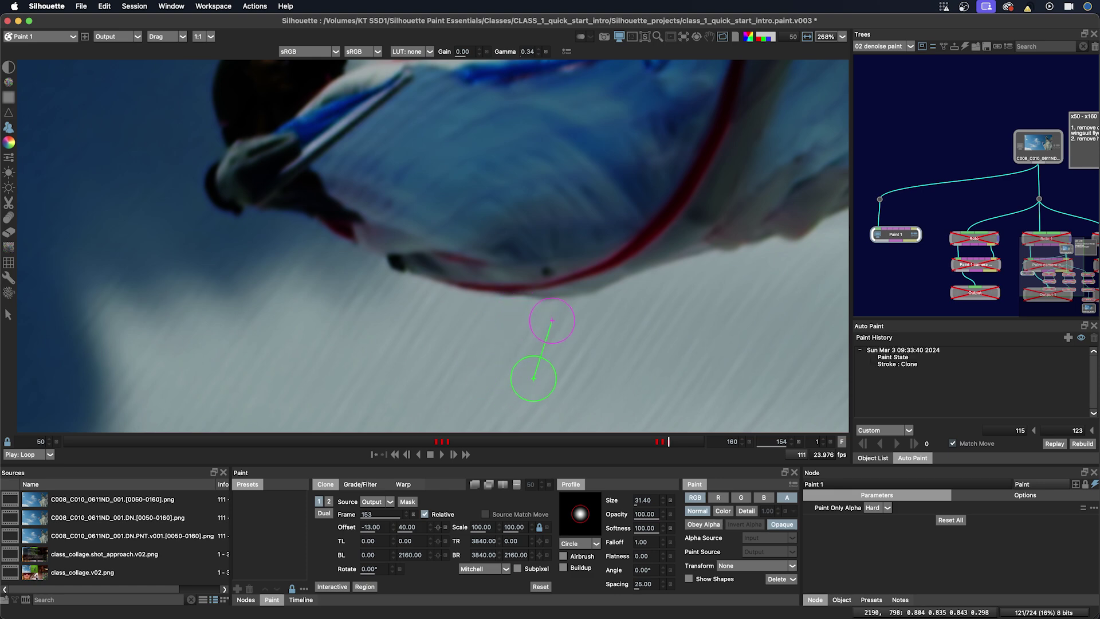
Go to frame 145, where the camera overlaps the rocky snow ridge, and reset the viewer gamma to 1.00
{"action": "scroll", "coordinate": [533, 379], "scroll_direction": "down", "scroll_amount": 5}
{"action": "left_click_drag", "start_coordinate": [663, 446], "coordinate": [620, 445]}
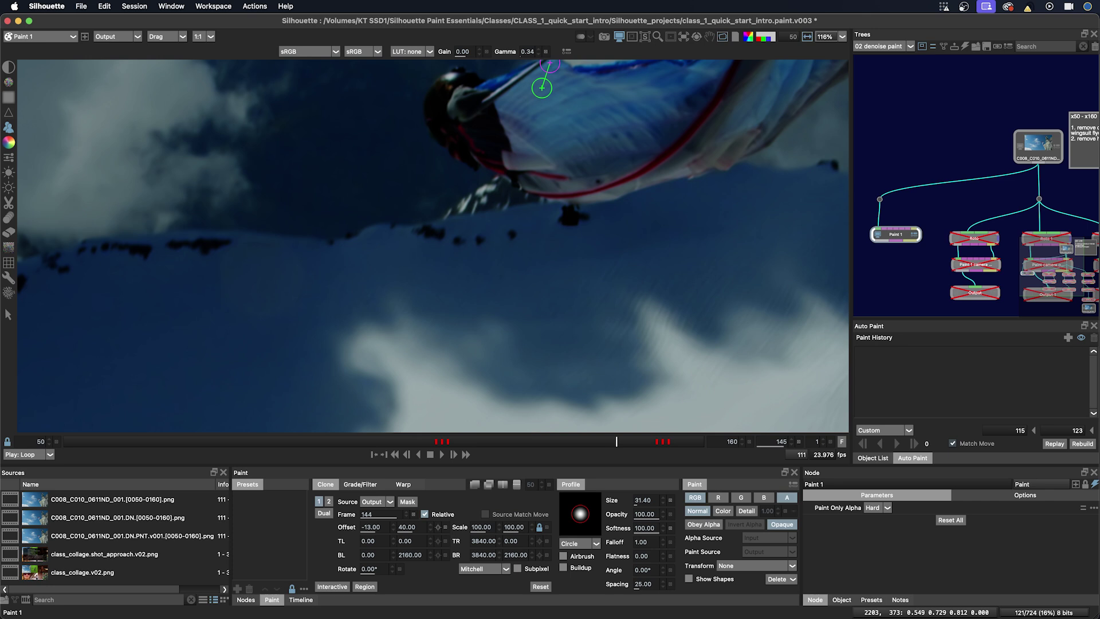
{"action": "left_click", "coordinate": [545, 51]}
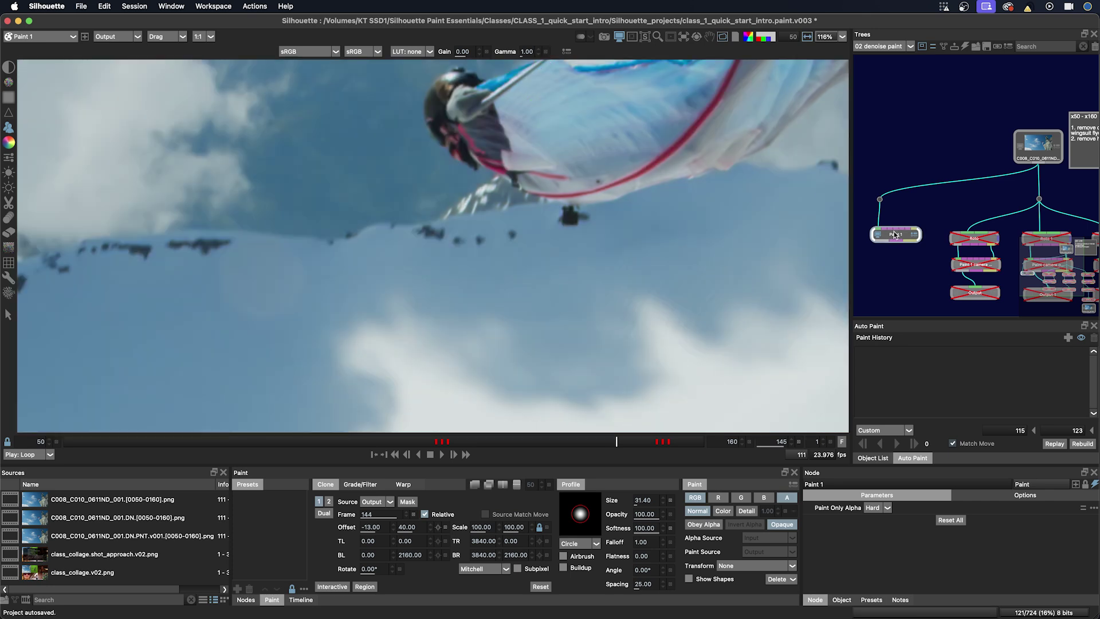
Move the Paint 1 node up in the tree, then select and enable the finished "Paint 1 camera over sky/mtn" node
{"action": "left_click_drag", "start_coordinate": [894, 234], "coordinate": [895, 222]}
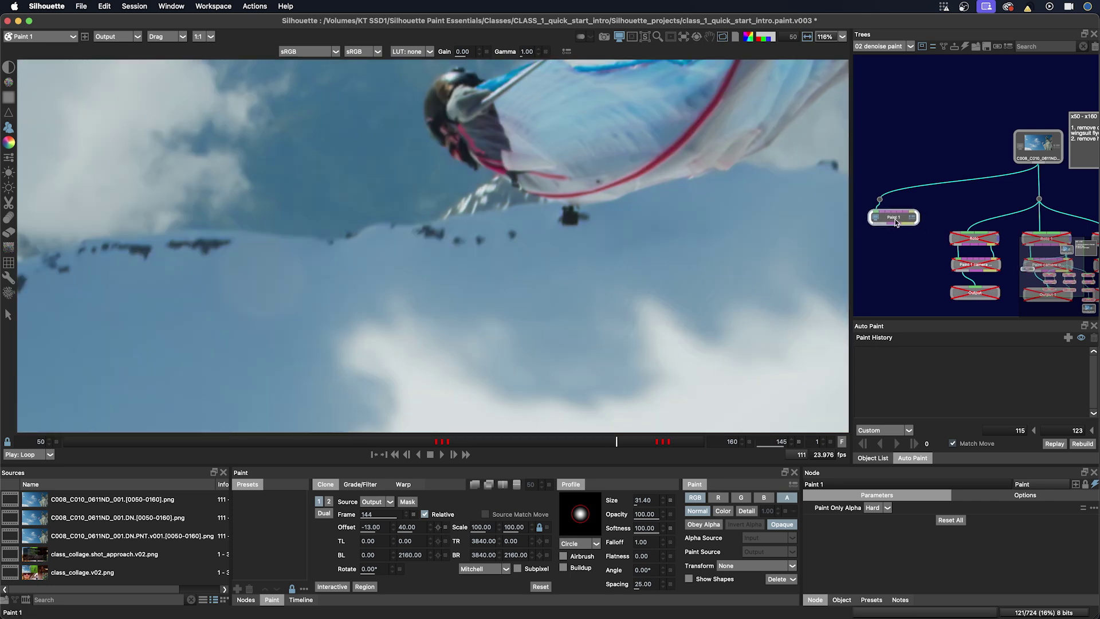
{"action": "left_click", "coordinate": [974, 265]}
{"action": "key", "text": "d"}
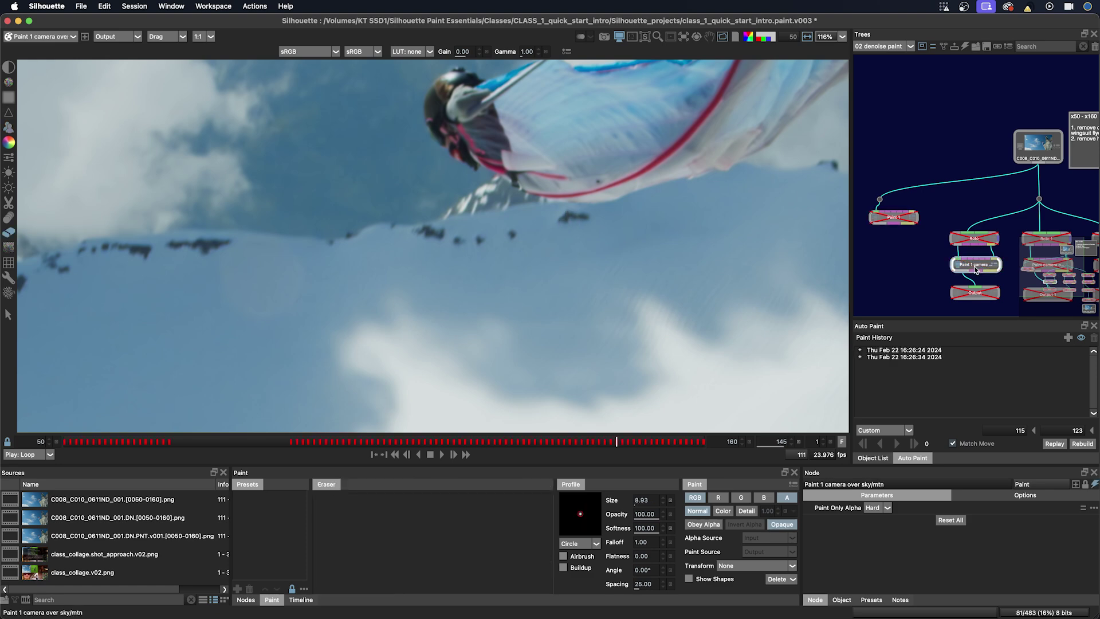
Scrub the finished camera removal over the sky and mountains, inspecting it with the viewer gamma lowered to 0.50
{"action": "mouse_move", "coordinate": [386, 411]}
{"action": "left_mouse_down"}
{"action": "mouse_move", "coordinate": [356, 451]}
{"action": "mouse_move", "coordinate": [246, 442]}
{"action": "mouse_move", "coordinate": [522, 426]}
{"action": "mouse_move", "coordinate": [658, 439]}
{"action": "mouse_move", "coordinate": [458, 438]}
{"action": "mouse_move", "coordinate": [635, 438]}
{"action": "mouse_move", "coordinate": [587, 444]}
{"action": "mouse_move", "coordinate": [604, 441]}
{"action": "left_mouse_up"}
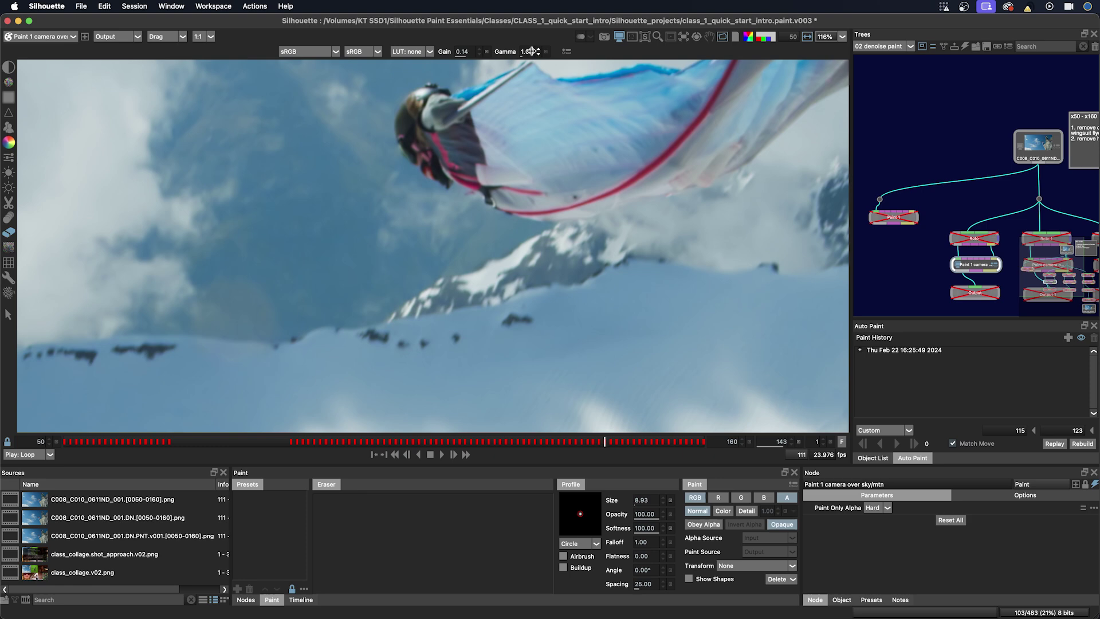
{"action": "left_click_drag", "start_coordinate": [532, 51], "coordinate": [525, 51]}
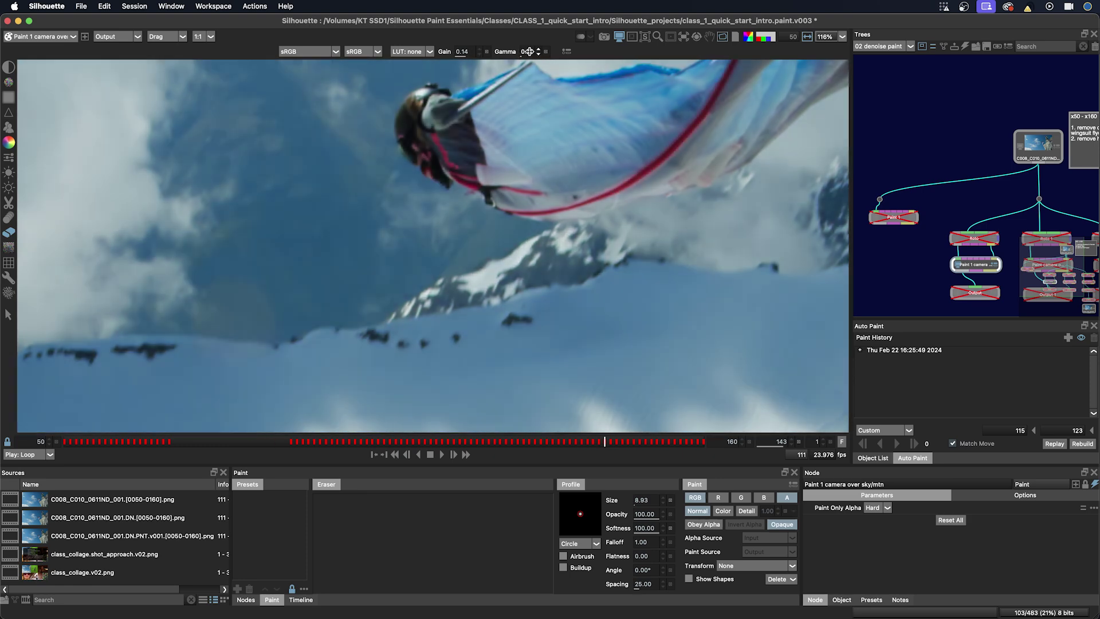
{"action": "left_click_drag", "start_coordinate": [526, 52], "coordinate": [523, 51]}
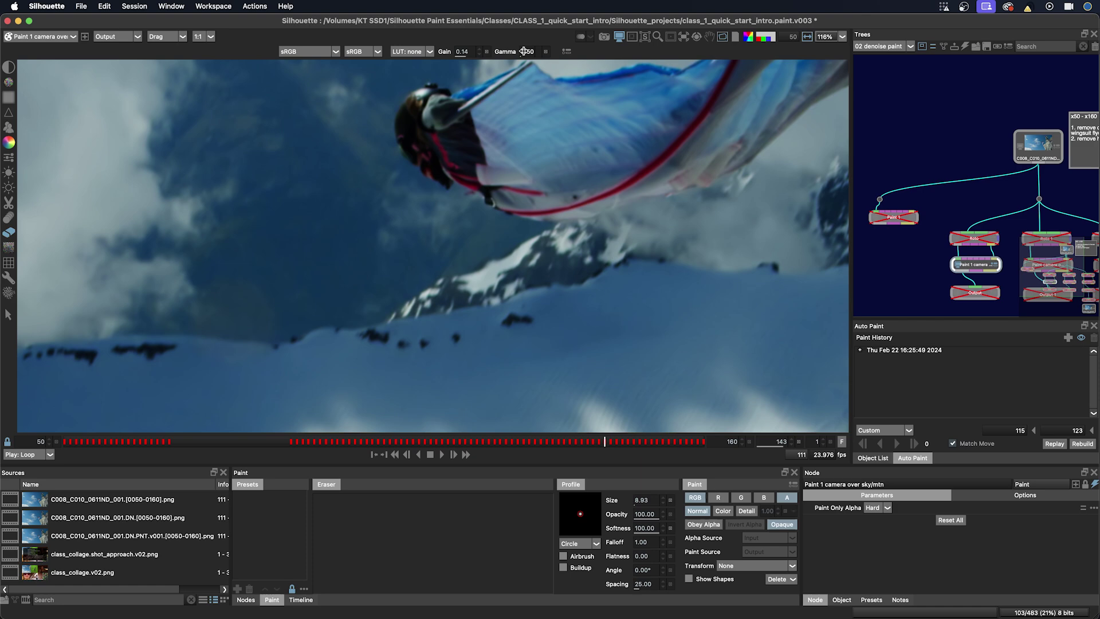
{"action": "mouse_move", "coordinate": [572, 439]}
{"action": "left_mouse_down"}
{"action": "mouse_move", "coordinate": [400, 458]}
{"action": "mouse_move", "coordinate": [448, 453]}
{"action": "mouse_move", "coordinate": [461, 439]}
{"action": "mouse_move", "coordinate": [679, 444]}
{"action": "left_mouse_up"}
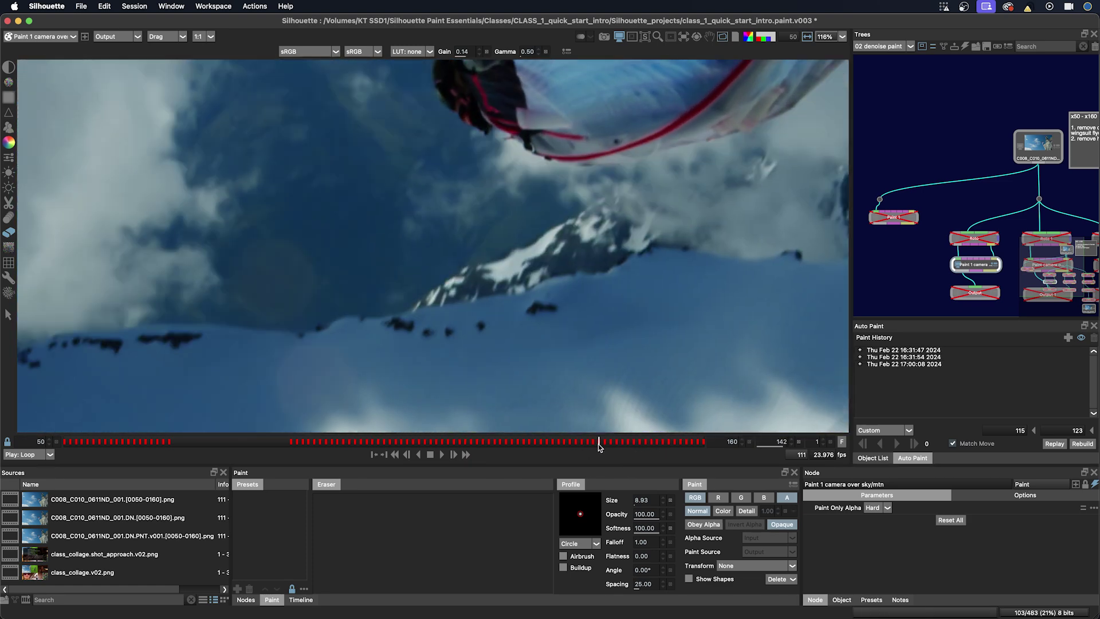
{"action": "left_click_drag", "start_coordinate": [598, 444], "coordinate": [570, 443]}
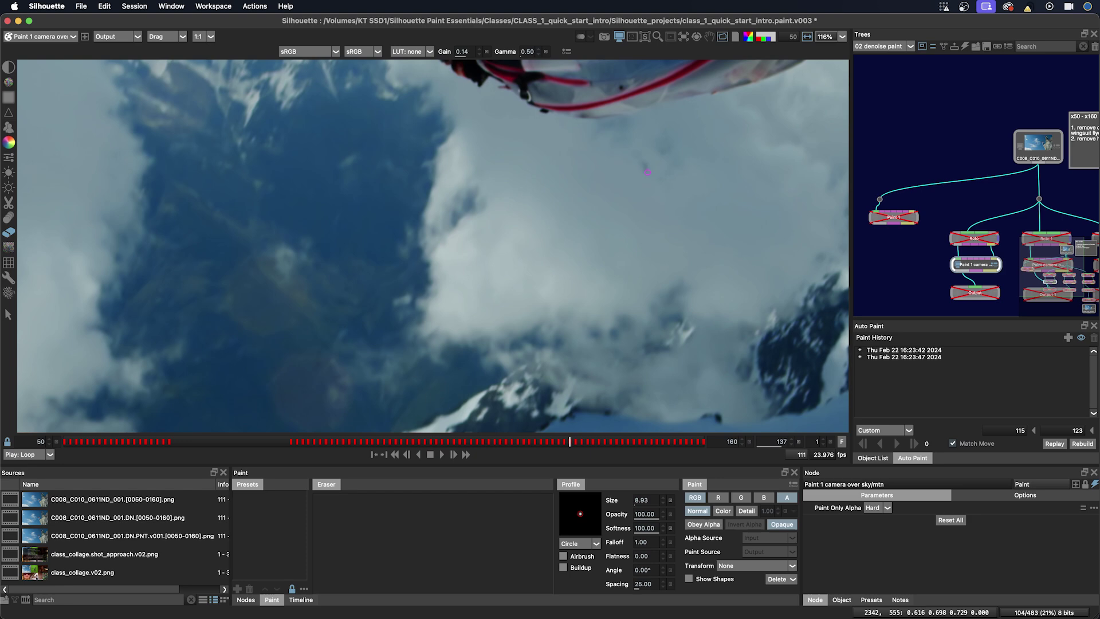
Reset the viewer gain to 0.00 and gamma to 1.00, and play the finished camera removal at full frame
{"action": "left_click", "coordinate": [486, 52]}
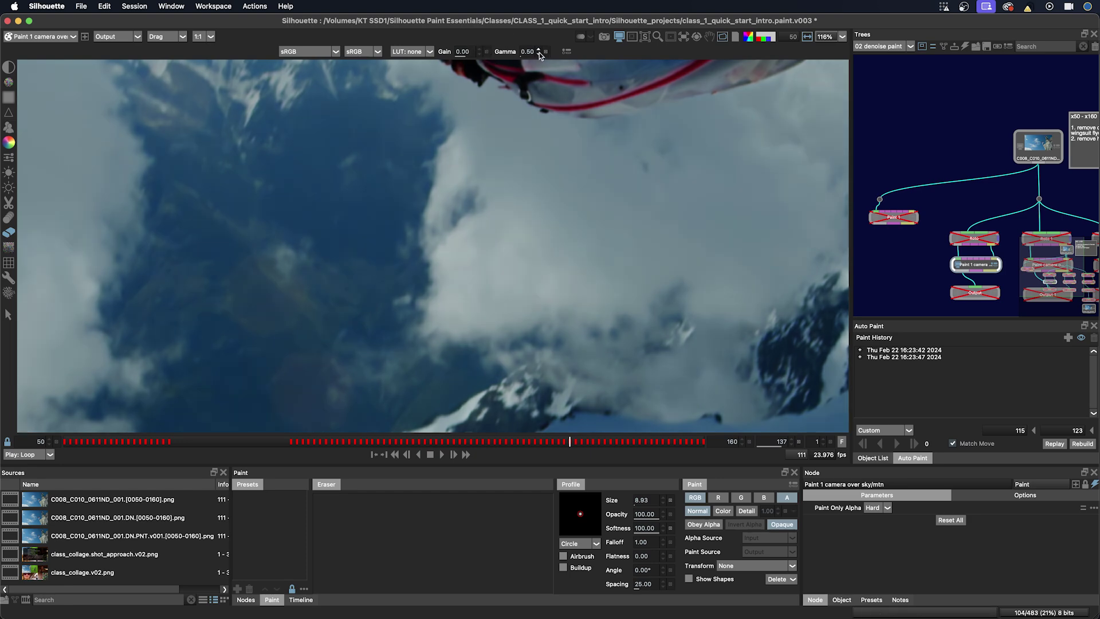
{"action": "left_click", "coordinate": [544, 52]}
{"action": "scroll", "coordinate": [504, 239], "scroll_direction": "down", "scroll_amount": 2}
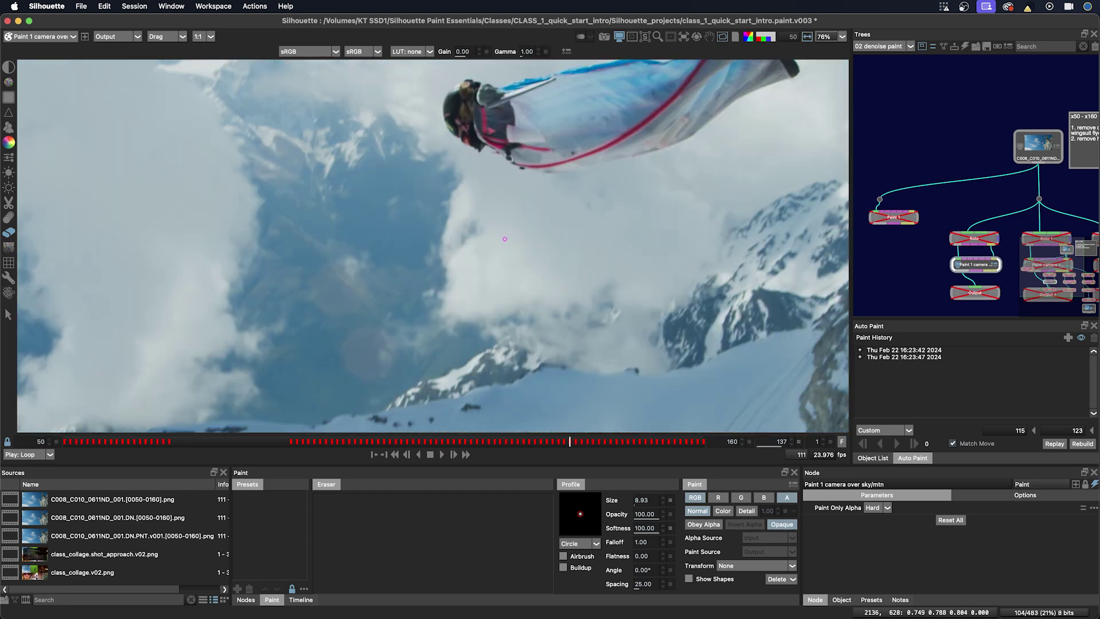
{"action": "scroll", "coordinate": [500, 275], "scroll_direction": "down", "scroll_amount": 3}
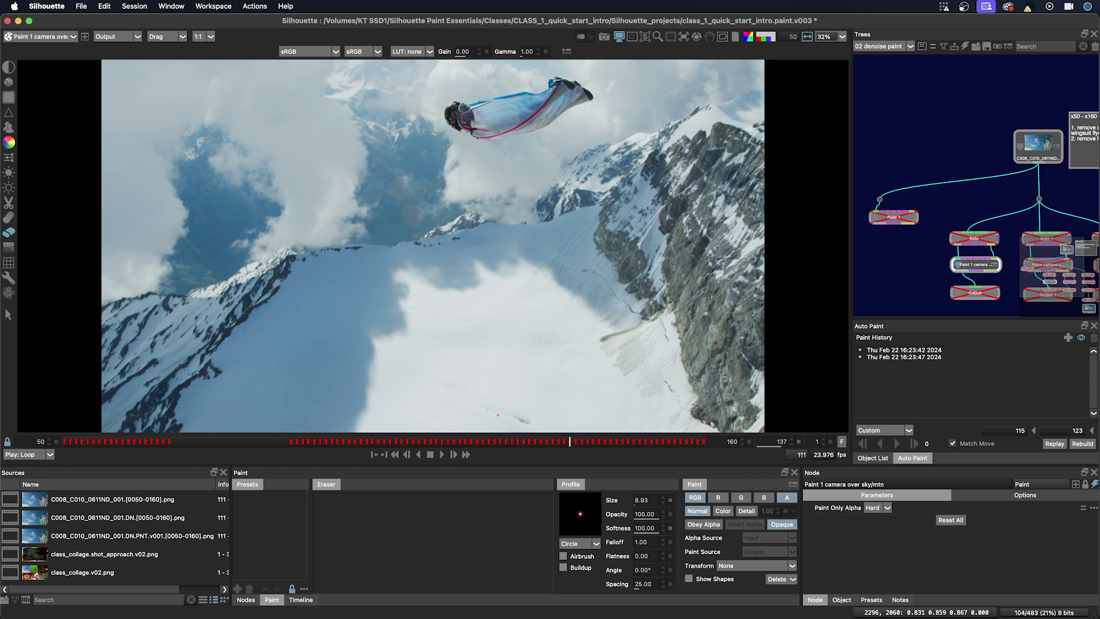
{"action": "left_click", "coordinate": [442, 455]}
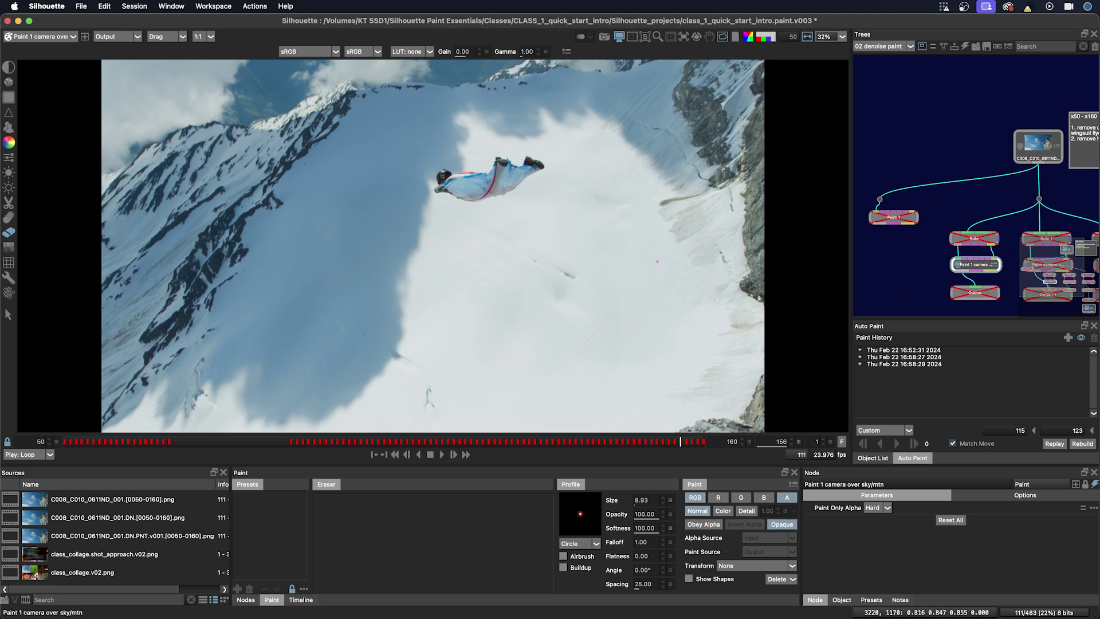
Inspect the finished camera removal up close by scrubbing from frame 89, against blue sky, to frame 137, against the clouds
{"action": "scroll", "coordinate": [504, 225], "scroll_direction": "up", "scroll_amount": 6}
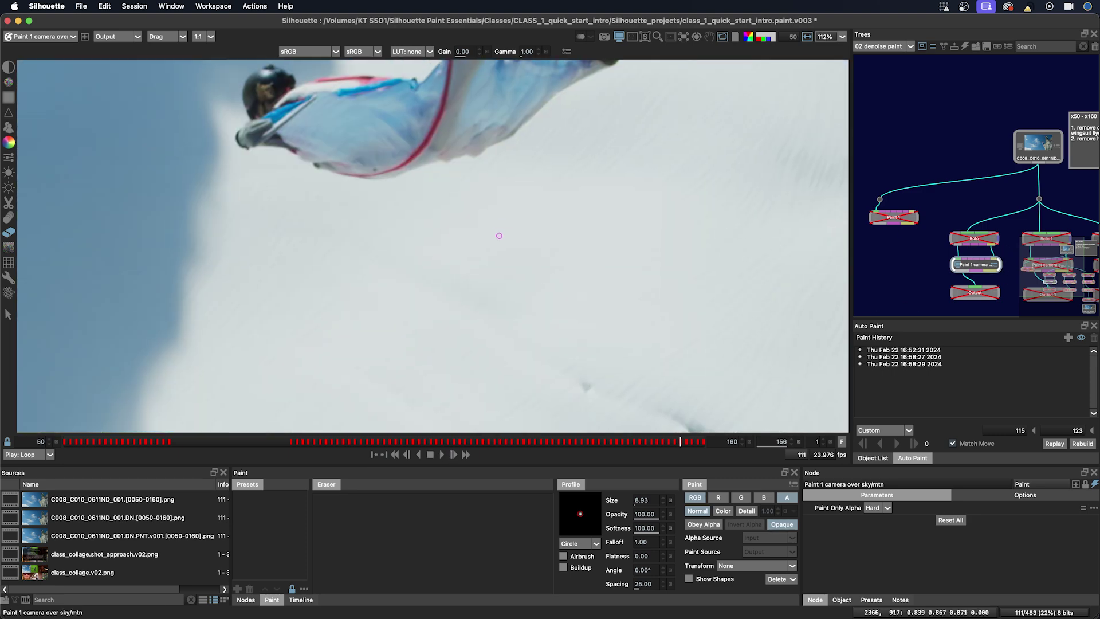
{"action": "left_click", "coordinate": [262, 441]}
{"action": "left_click_drag", "start_coordinate": [261, 441], "coordinate": [290, 441]}
{"action": "left_click_drag", "start_coordinate": [517, 188], "coordinate": [509, 270]}
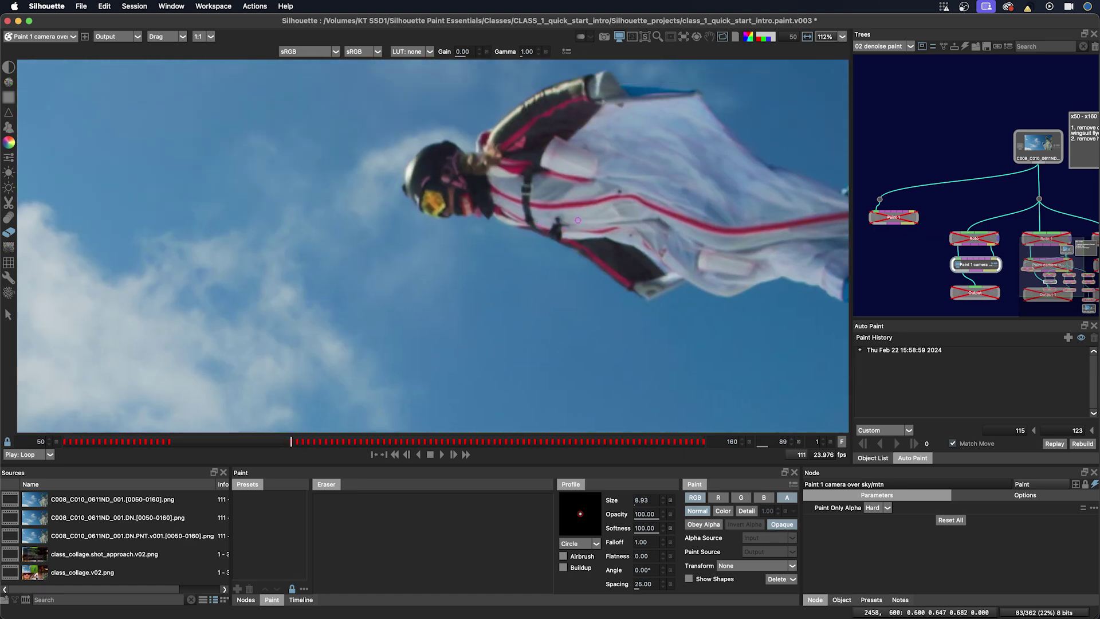
{"action": "mouse_move", "coordinate": [294, 441]}
{"action": "left_mouse_down"}
{"action": "mouse_move", "coordinate": [682, 439]}
{"action": "mouse_move", "coordinate": [523, 433]}
{"action": "mouse_move", "coordinate": [609, 441]}
{"action": "mouse_move", "coordinate": [569, 441]}
{"action": "left_mouse_up"}
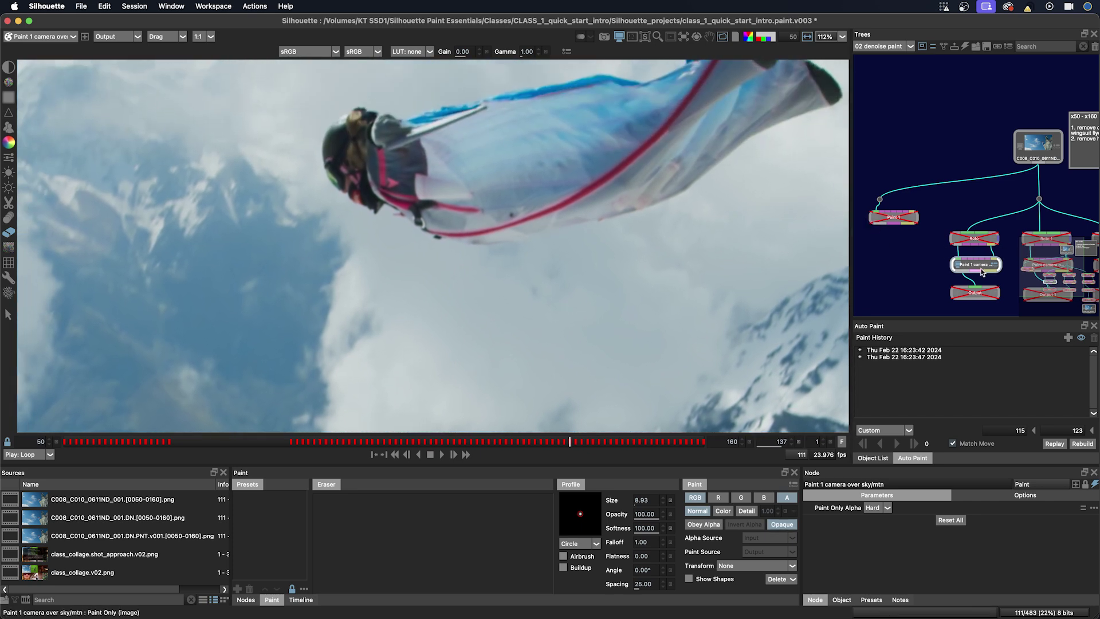
Disable the finished "Paint 1 camera over sky/mtn" node, select and enable the Paint 1 node, and return to frame 50
{"action": "key", "text": "d"}
{"action": "left_click", "coordinate": [902, 218]}
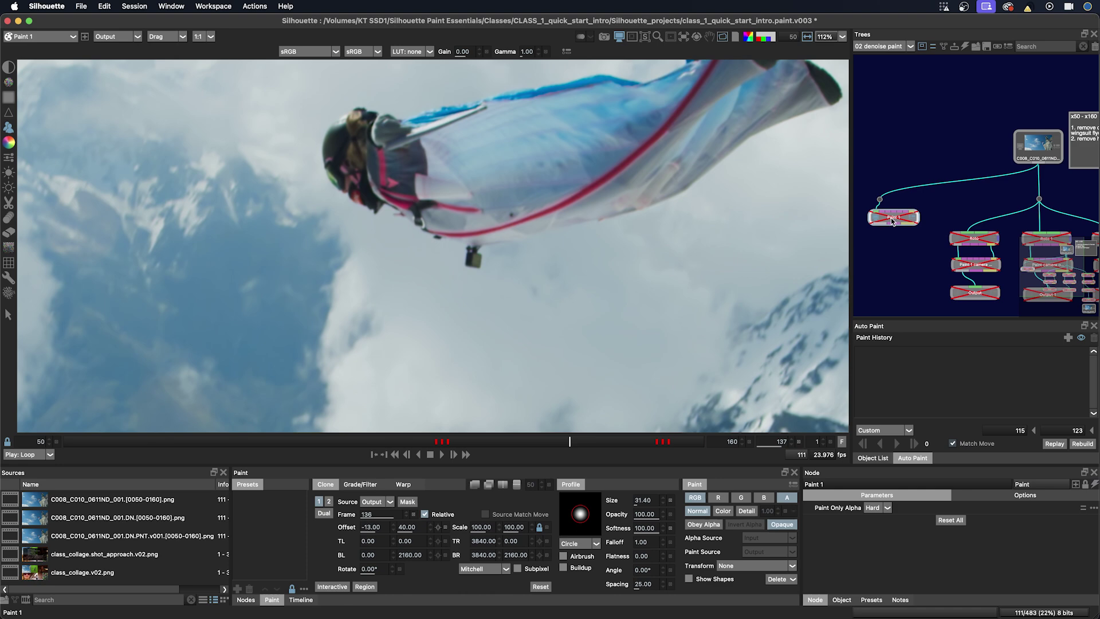
{"action": "key", "text": "d"}
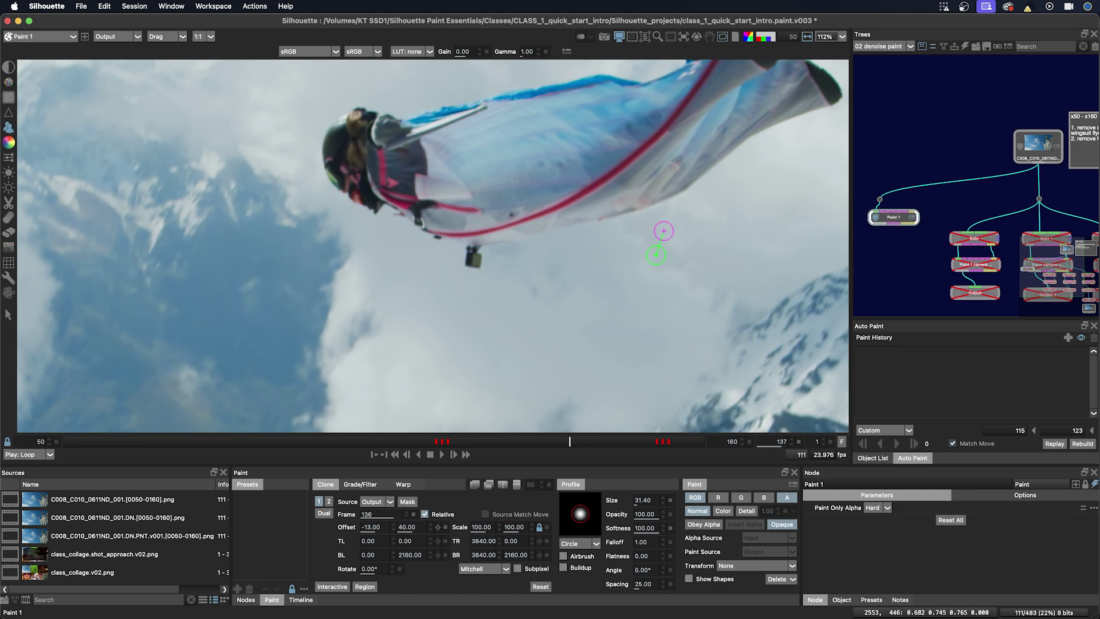
{"action": "mouse_move", "coordinate": [520, 311]}
{"action": "left_mouse_down"}
{"action": "mouse_move", "coordinate": [540, 317]}
{"action": "mouse_move", "coordinate": [545, 339]}
{"action": "left_mouse_up"}
{"action": "left_click_drag", "start_coordinate": [528, 442], "coordinate": [396, 442]}
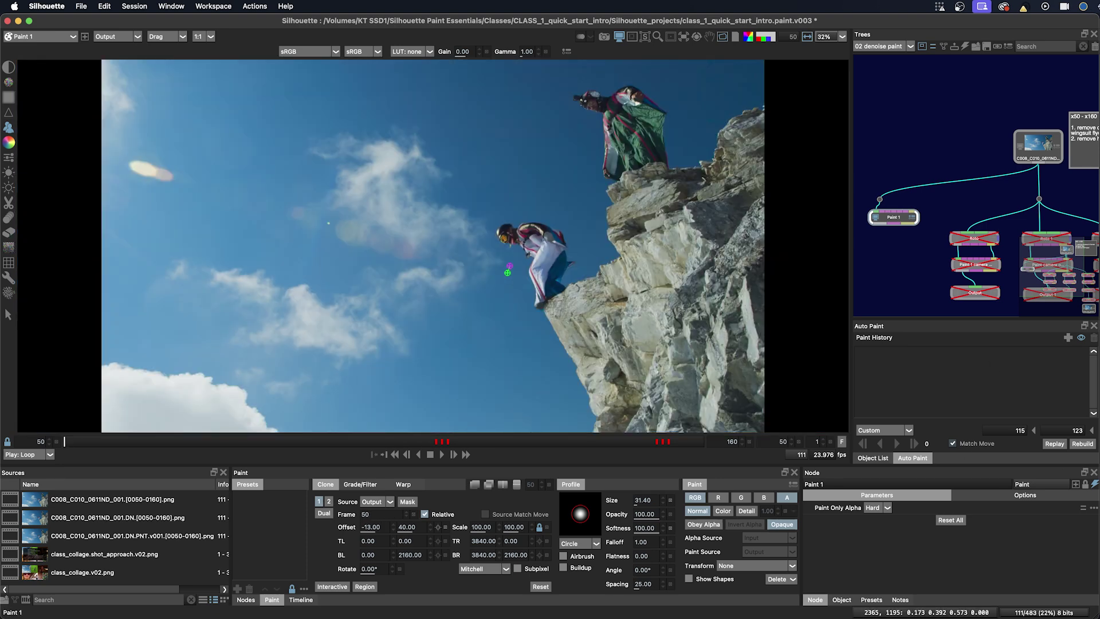
Open the Paint preferences, review the brush outline and clone options, and accept the dialog
{"action": "scroll", "coordinate": [526, 258], "scroll_direction": "up", "scroll_amount": 4}
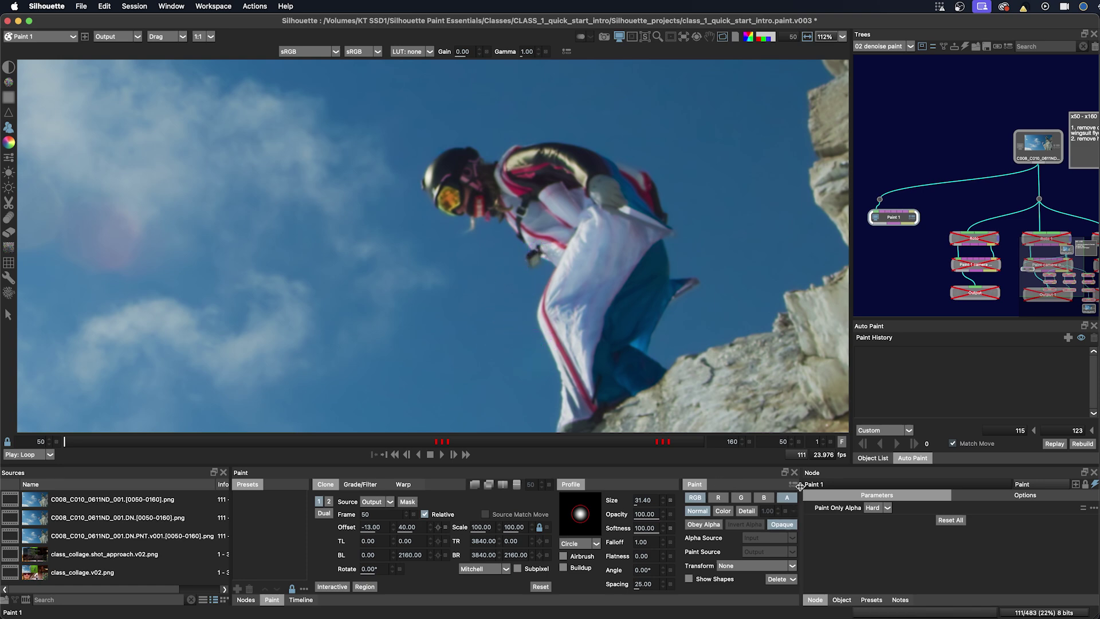
{"action": "left_click", "coordinate": [793, 485]}
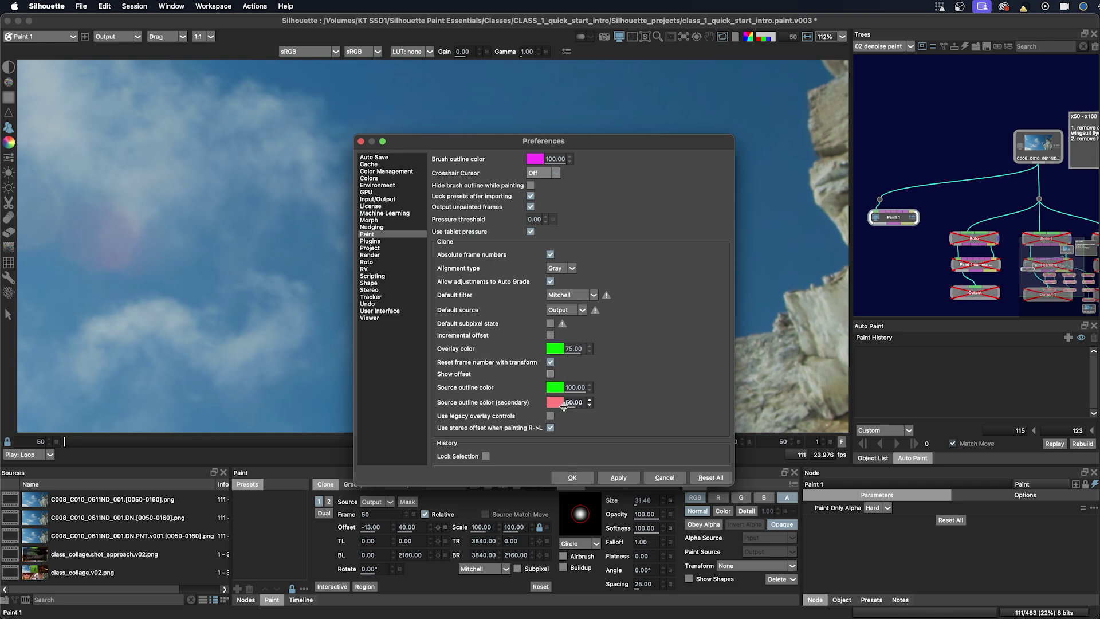
{"action": "left_click", "coordinate": [572, 477]}
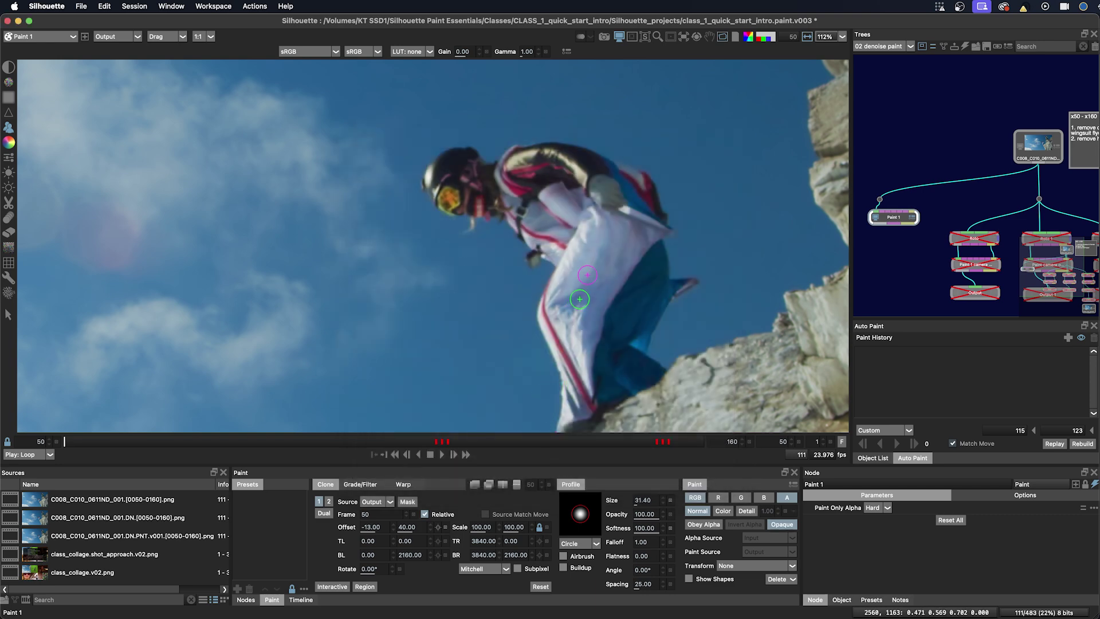
Scrub through the shot from frame 50 to examine the mount on the flyer's chest, stopping at frame 81
{"action": "mouse_move", "coordinate": [83, 443]}
{"action": "left_mouse_down"}
{"action": "mouse_move", "coordinate": [229, 442]}
{"action": "mouse_move", "coordinate": [64, 442]}
{"action": "left_mouse_up"}
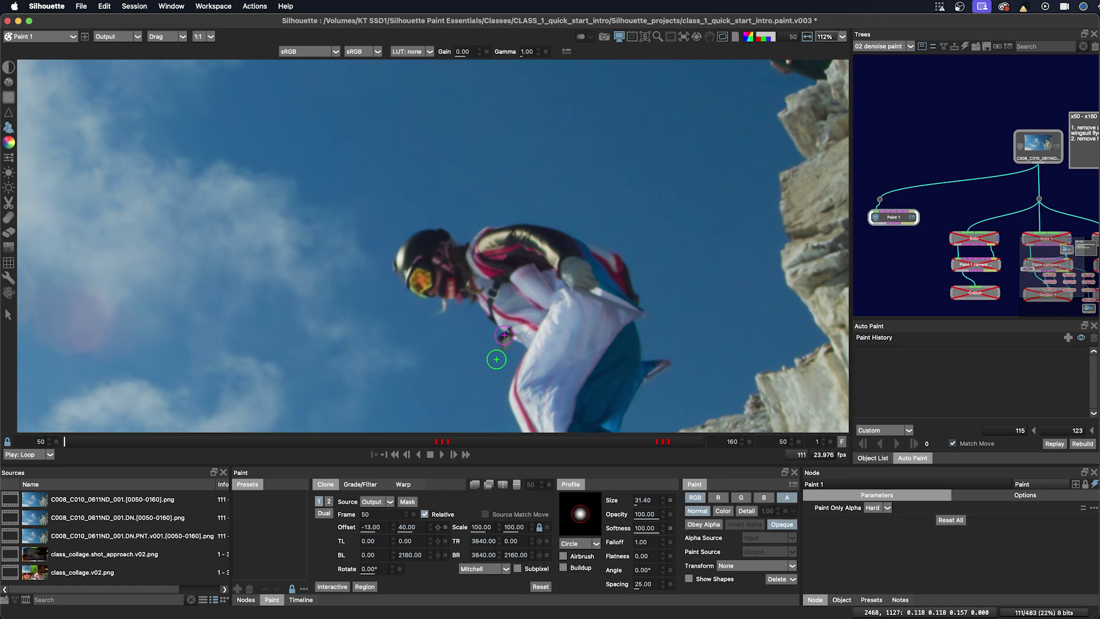
{"action": "left_click_drag", "start_coordinate": [73, 440], "coordinate": [233, 441]}
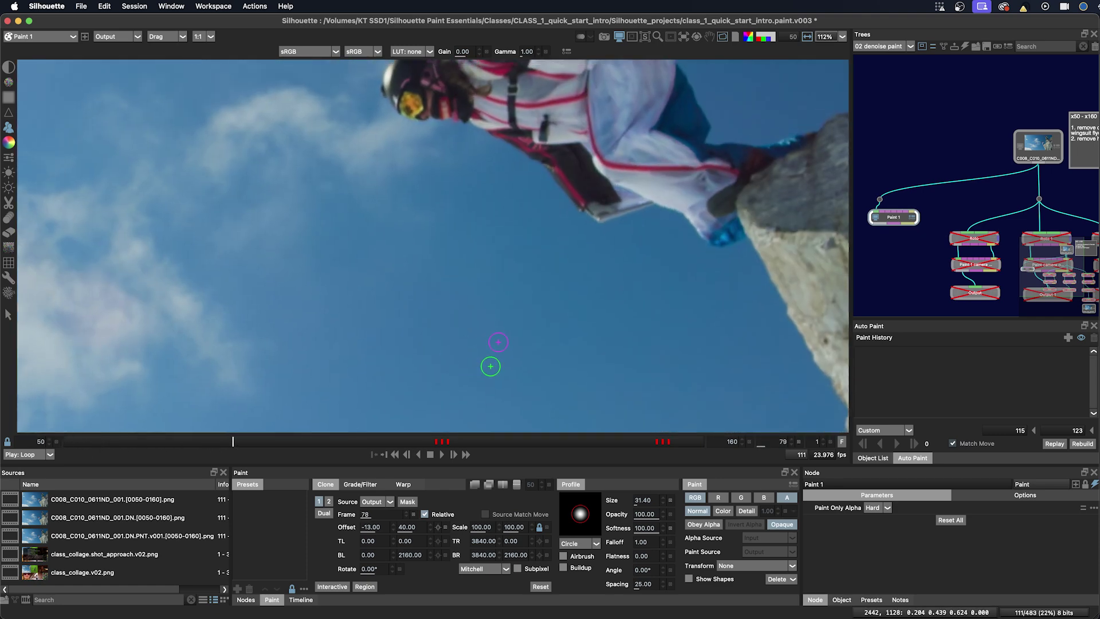
{"action": "left_click_drag", "start_coordinate": [669, 442], "coordinate": [257, 441]}
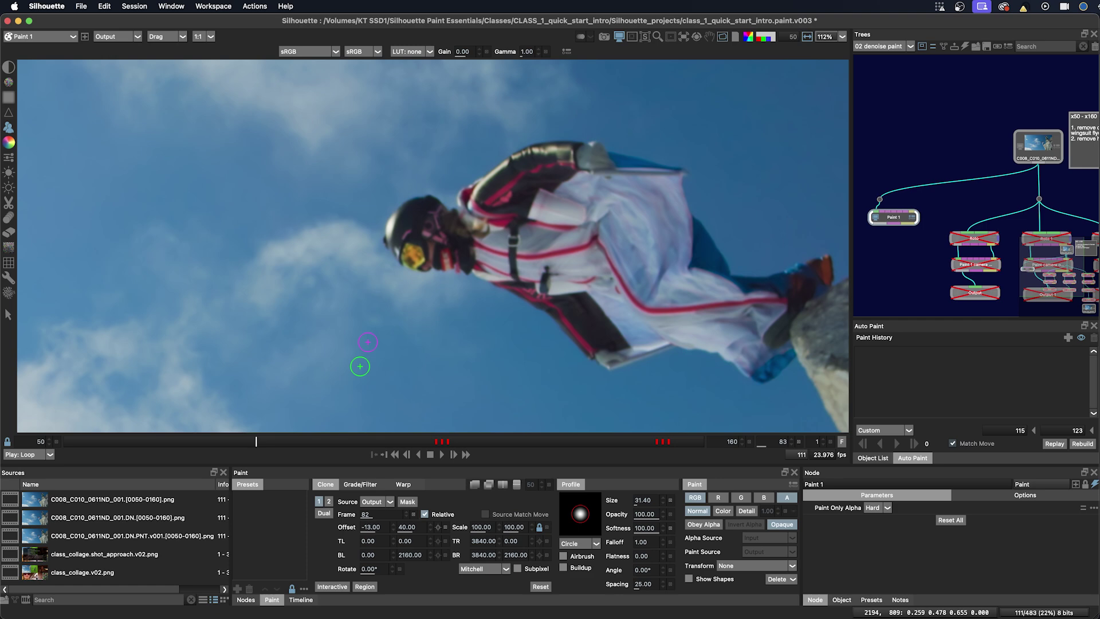
{"action": "mouse_move", "coordinate": [256, 441]}
{"action": "left_mouse_down"}
{"action": "mouse_move", "coordinate": [290, 442]}
{"action": "mouse_move", "coordinate": [239, 442]}
{"action": "mouse_move", "coordinate": [366, 441]}
{"action": "mouse_move", "coordinate": [216, 442]}
{"action": "mouse_move", "coordinate": [242, 443]}
{"action": "left_mouse_up"}
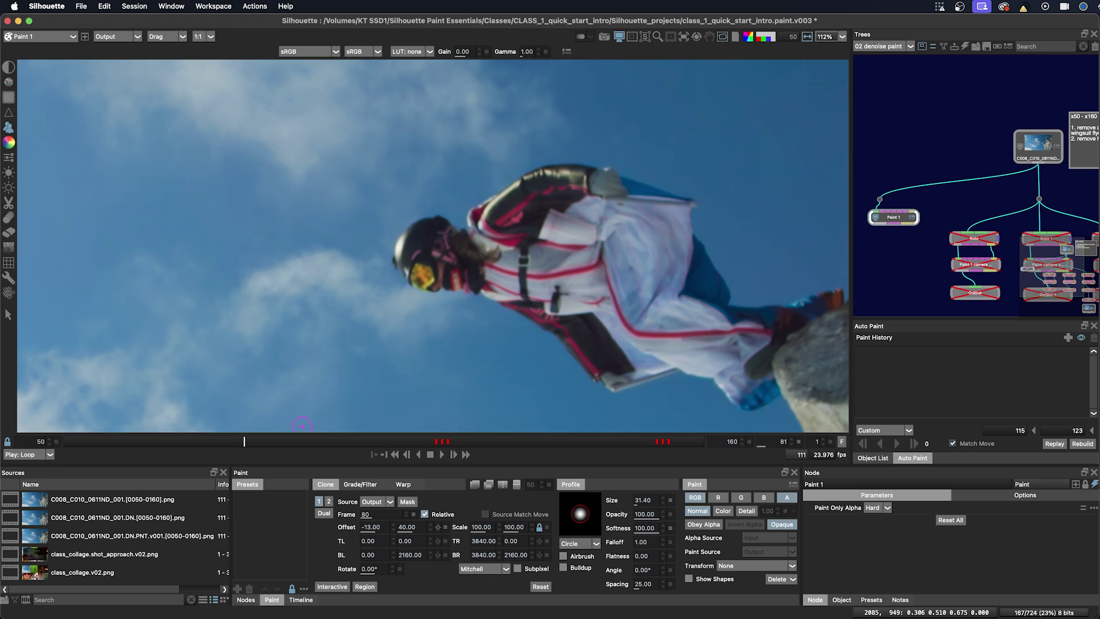
Compare frames 74 to 81 close up around the flyer's chest mount and settle on frame 77 for the paint work
{"action": "scroll", "coordinate": [568, 281], "scroll_direction": "up", "scroll_amount": 6}
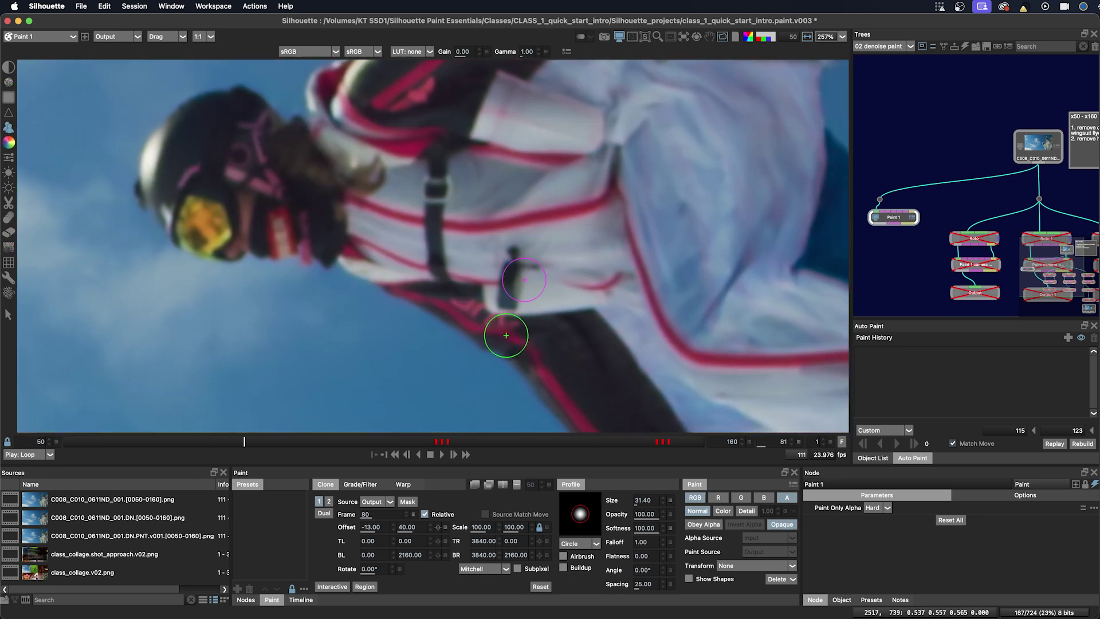
{"action": "left_click_drag", "start_coordinate": [247, 447], "coordinate": [227, 442]}
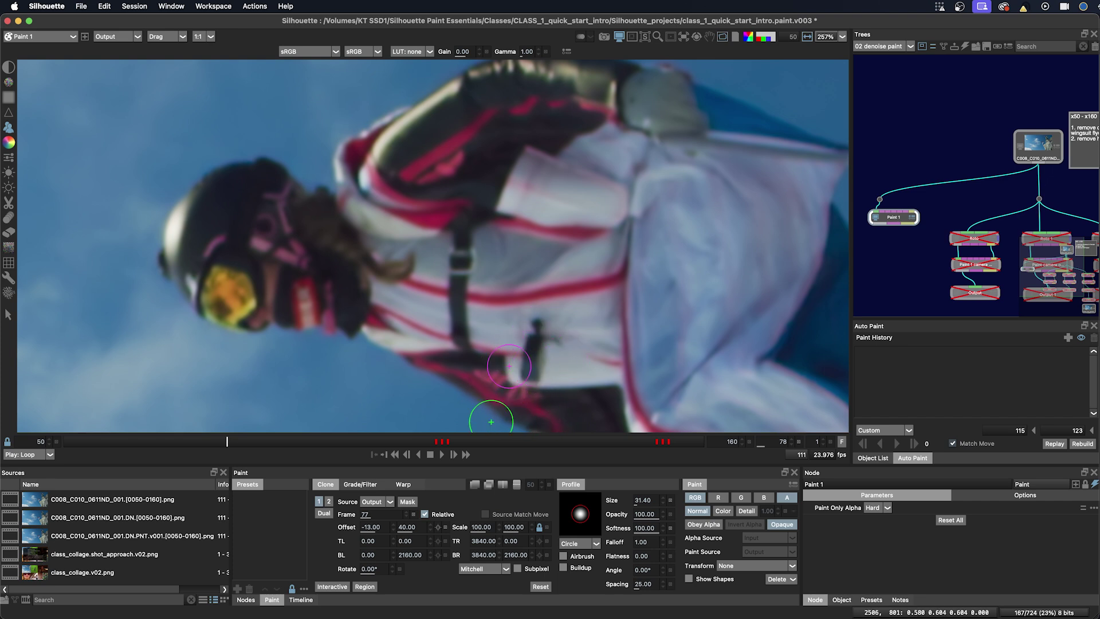
{"action": "left_click_drag", "start_coordinate": [226, 446], "coordinate": [205, 444]}
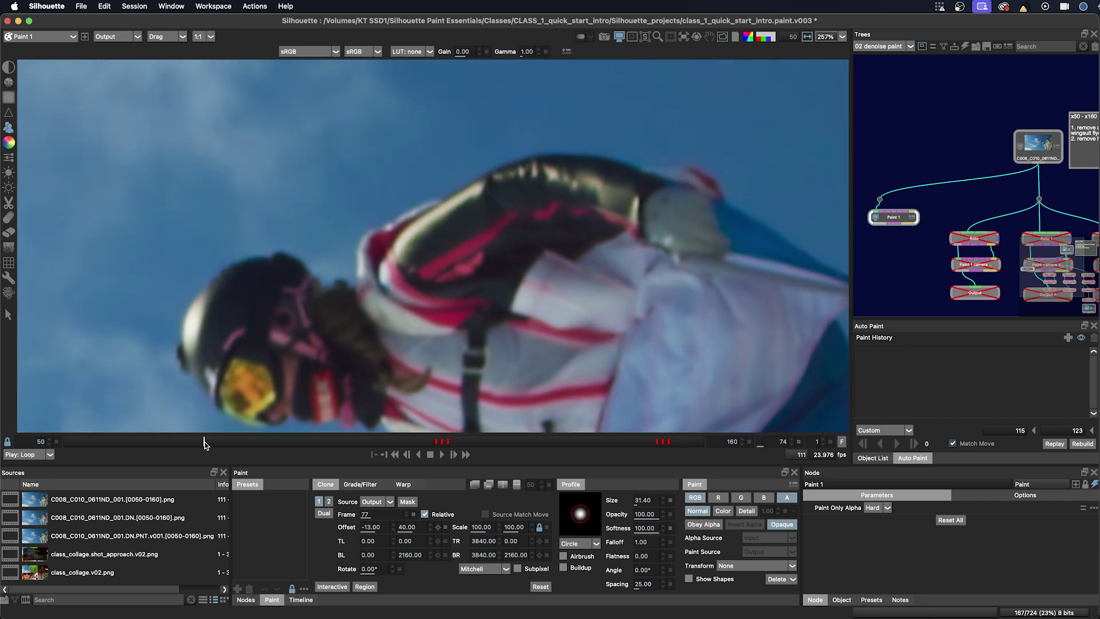
{"action": "left_click_drag", "start_coordinate": [266, 364], "coordinate": [245, 264]}
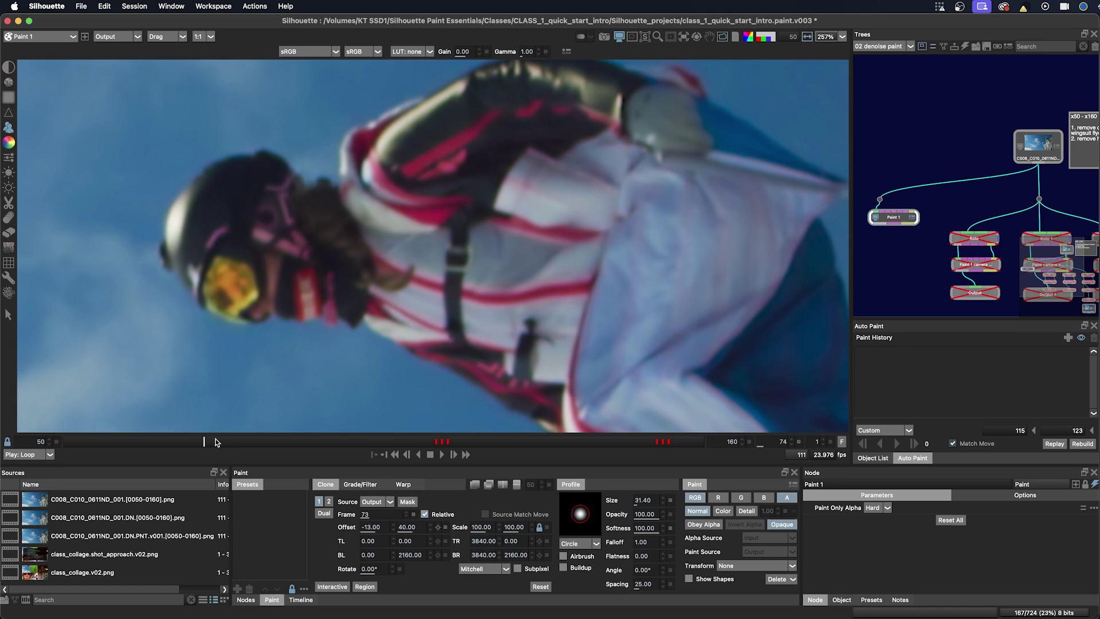
{"action": "mouse_move", "coordinate": [204, 442]}
{"action": "left_mouse_down"}
{"action": "mouse_move", "coordinate": [270, 442]}
{"action": "mouse_move", "coordinate": [222, 445]}
{"action": "left_mouse_up"}
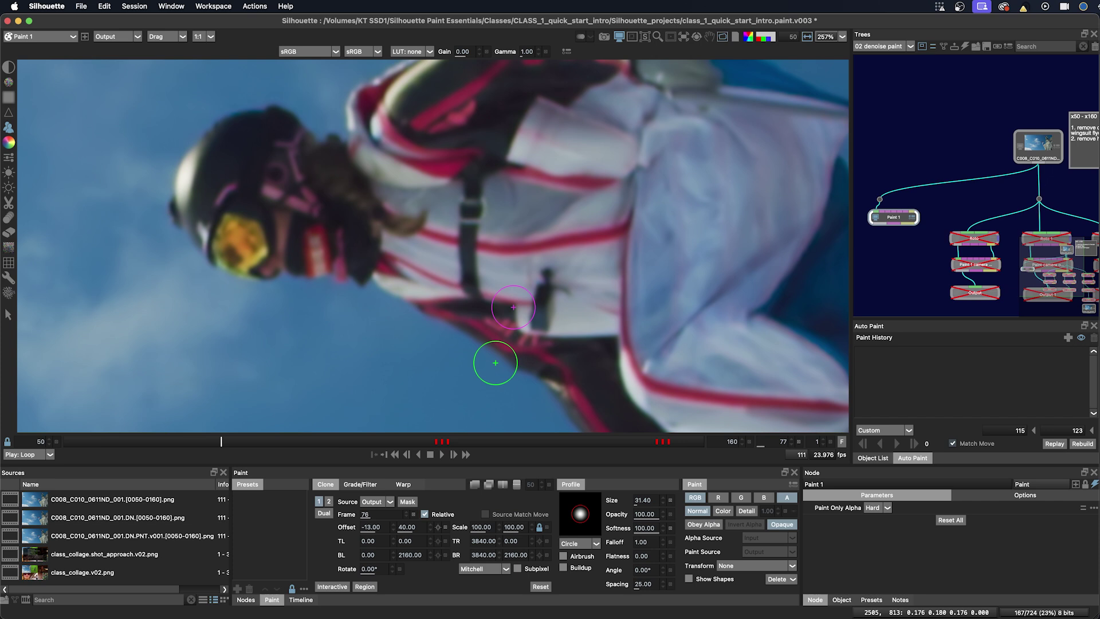
On frame 77, reduce the brush size to 15.49 and clone white fabric from the same frame over the upper part of the chest mount
{"action": "mouse_move", "coordinate": [534, 349]}
{"action": "left_mouse_down"}
{"action": "mouse_move", "coordinate": [510, 370]}
{"action": "mouse_move", "coordinate": [535, 343]}
{"action": "mouse_move", "coordinate": [496, 361]}
{"action": "mouse_move", "coordinate": [540, 355]}
{"action": "mouse_move", "coordinate": [541, 344]}
{"action": "left_mouse_up"}
{"action": "key", "text": "super+z"}
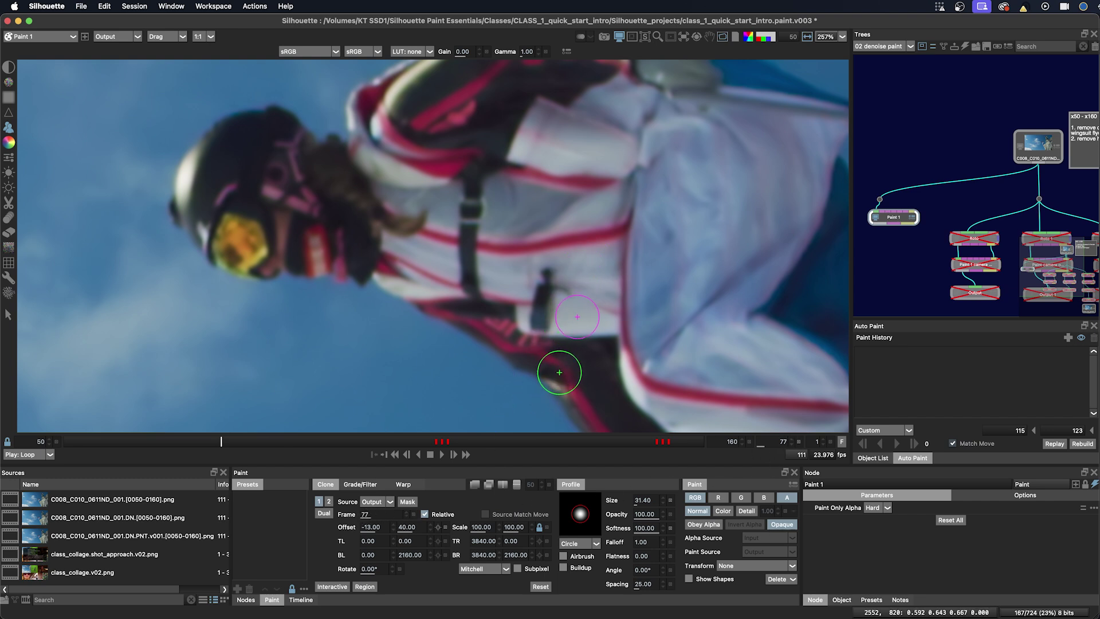
{"action": "left_click_drag", "start_coordinate": [578, 319], "coordinate": [553, 314]}
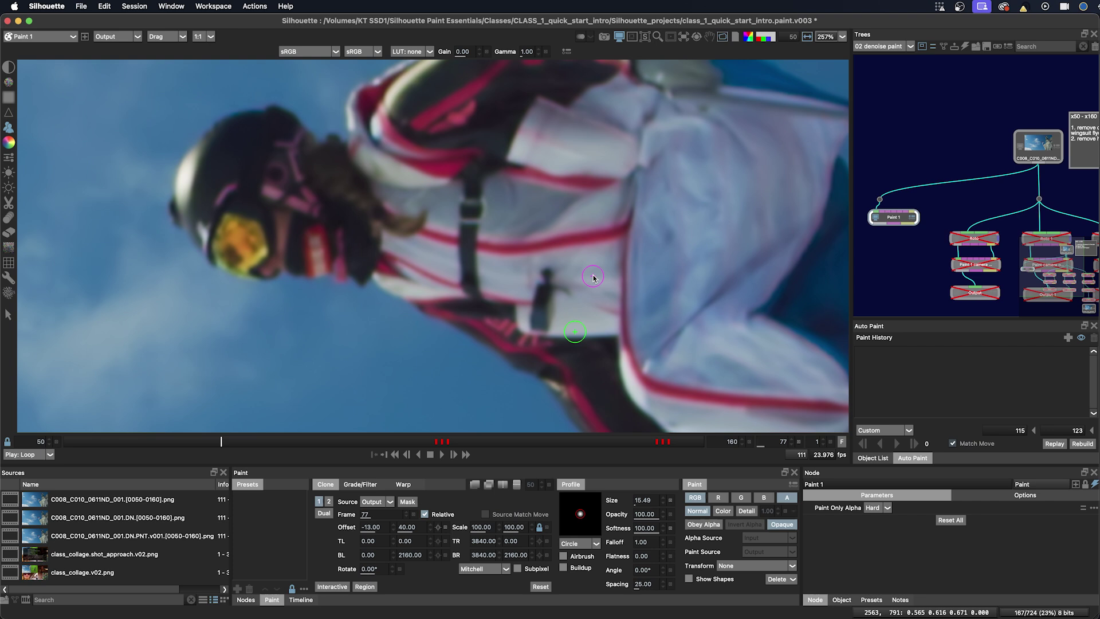
{"action": "left_click_drag", "start_coordinate": [588, 276], "coordinate": [572, 277]}
{"action": "left_click", "coordinate": [552, 276]}
{"action": "left_click", "coordinate": [545, 274]}
{"action": "left_click", "coordinate": [541, 288]}
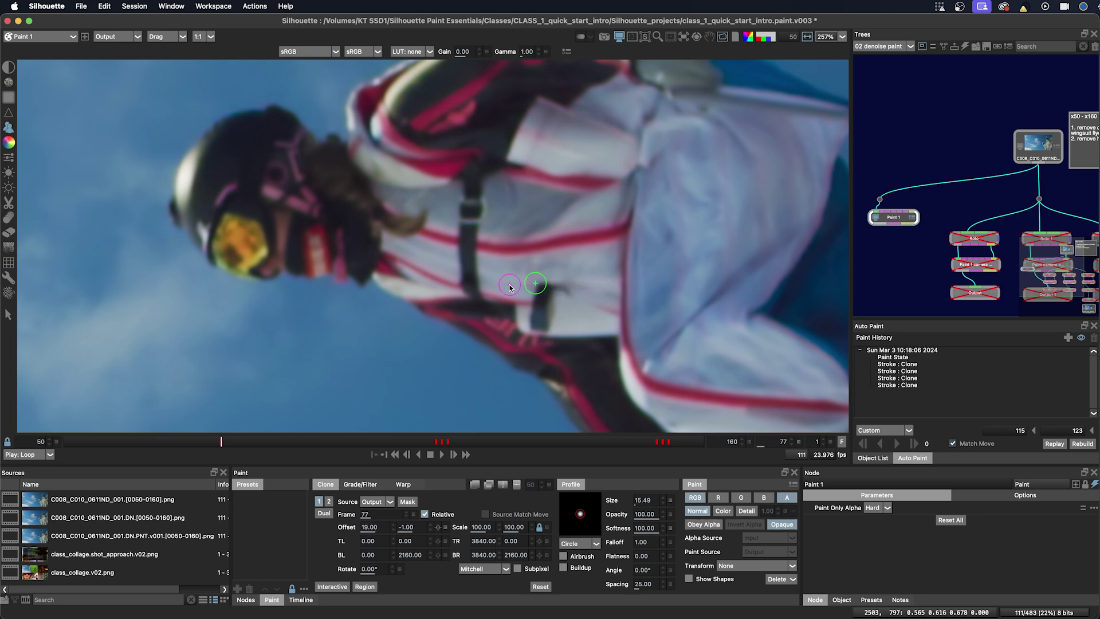
Clone neighbouring suit fabric over the rest of the dark chest mount and along the red piping beside it
{"action": "left_click", "coordinate": [541, 285]}
{"action": "mouse_move", "coordinate": [510, 284]}
{"action": "left_mouse_down"}
{"action": "mouse_move", "coordinate": [589, 290]}
{"action": "mouse_move", "coordinate": [551, 287]}
{"action": "mouse_move", "coordinate": [572, 291]}
{"action": "mouse_move", "coordinate": [557, 289]}
{"action": "mouse_move", "coordinate": [573, 325]}
{"action": "mouse_move", "coordinate": [534, 323]}
{"action": "mouse_move", "coordinate": [557, 320]}
{"action": "mouse_move", "coordinate": [553, 309]}
{"action": "mouse_move", "coordinate": [580, 315]}
{"action": "mouse_move", "coordinate": [539, 310]}
{"action": "mouse_move", "coordinate": [531, 324]}
{"action": "mouse_move", "coordinate": [571, 321]}
{"action": "mouse_move", "coordinate": [530, 323]}
{"action": "mouse_move", "coordinate": [542, 305]}
{"action": "left_mouse_up"}
{"action": "left_click", "coordinate": [538, 293]}
{"action": "left_click", "coordinate": [541, 295]}
{"action": "left_click", "coordinate": [557, 288]}
{"action": "left_click", "coordinate": [570, 290]}
{"action": "left_click", "coordinate": [553, 293]}
{"action": "mouse_move", "coordinate": [592, 266]}
{"action": "left_mouse_down"}
{"action": "mouse_move", "coordinate": [556, 267]}
{"action": "mouse_move", "coordinate": [588, 287]}
{"action": "mouse_move", "coordinate": [598, 279]}
{"action": "mouse_move", "coordinate": [594, 287]}
{"action": "mouse_move", "coordinate": [505, 287]}
{"action": "left_mouse_up"}
Reduce the brush size to 11.99 and touch up the piping over the removed mount, using a clone offset of -28, -2
{"action": "key", "text": "x"}
{"action": "key", "text": "z"}
{"action": "key", "text": "z"}
{"action": "key", "text": "x"}
{"action": "key", "text": "["}
{"action": "key", "text": "["}
{"action": "left_click", "coordinate": [543, 291]}
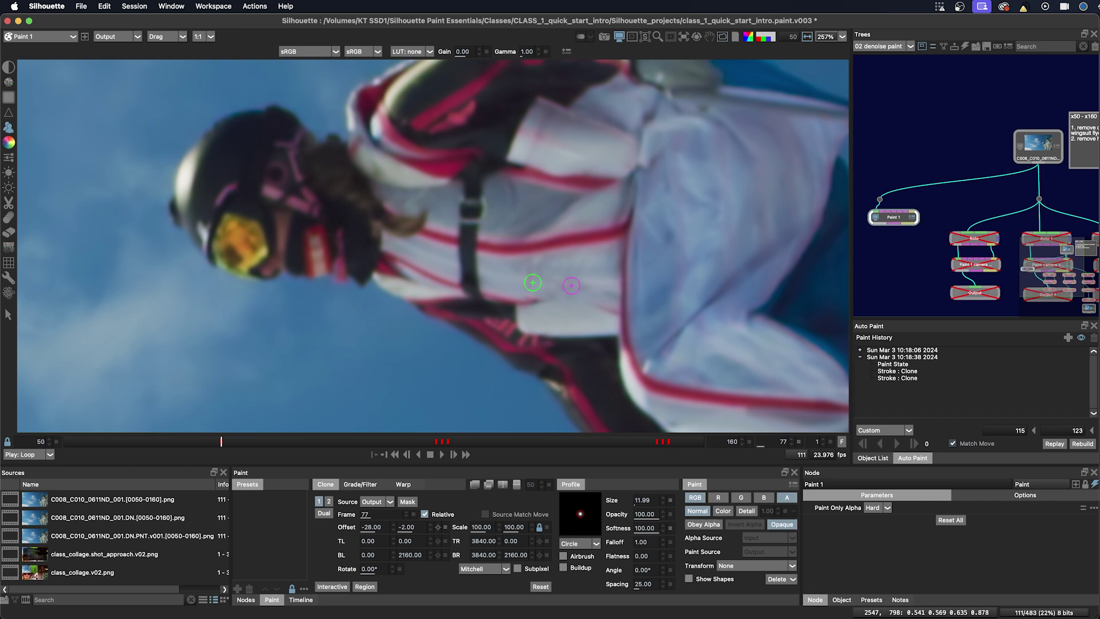
Smooth the repaired chest fabric with the Drag brush, and refine it with clone strokes offset by 10, -2
{"action": "key", "text": "d"}
{"action": "left_click_drag", "start_coordinate": [572, 285], "coordinate": [587, 281]}
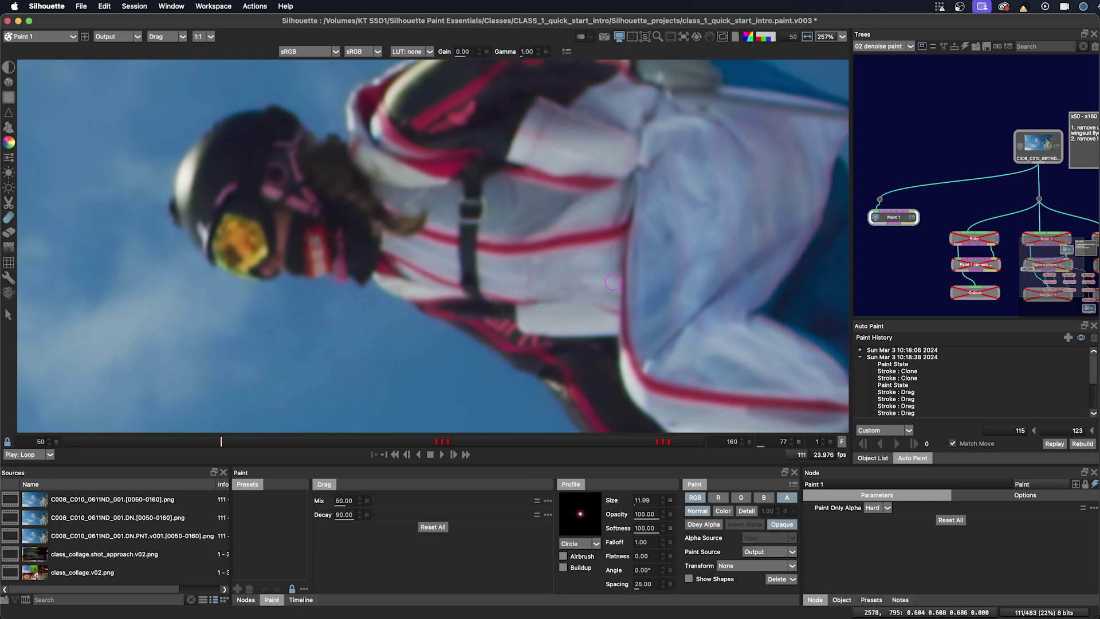
{"action": "key", "text": "c"}
{"action": "mouse_move", "coordinate": [589, 280]}
{"action": "left_mouse_down"}
{"action": "mouse_move", "coordinate": [563, 283]}
{"action": "mouse_move", "coordinate": [602, 282]}
{"action": "left_mouse_up"}
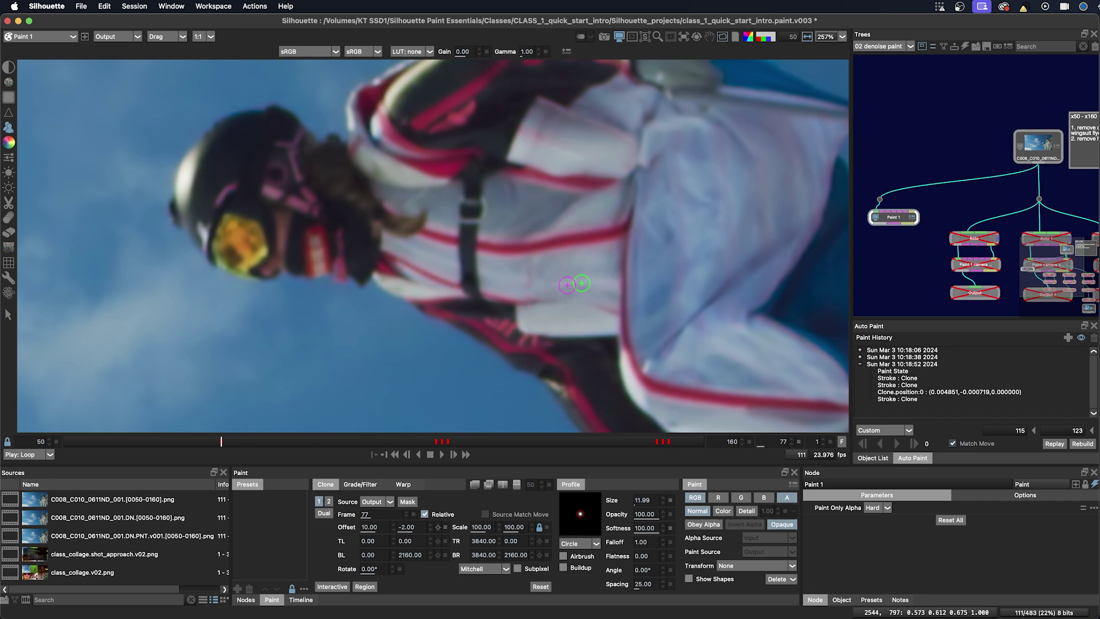
{"action": "key", "text": "d"}
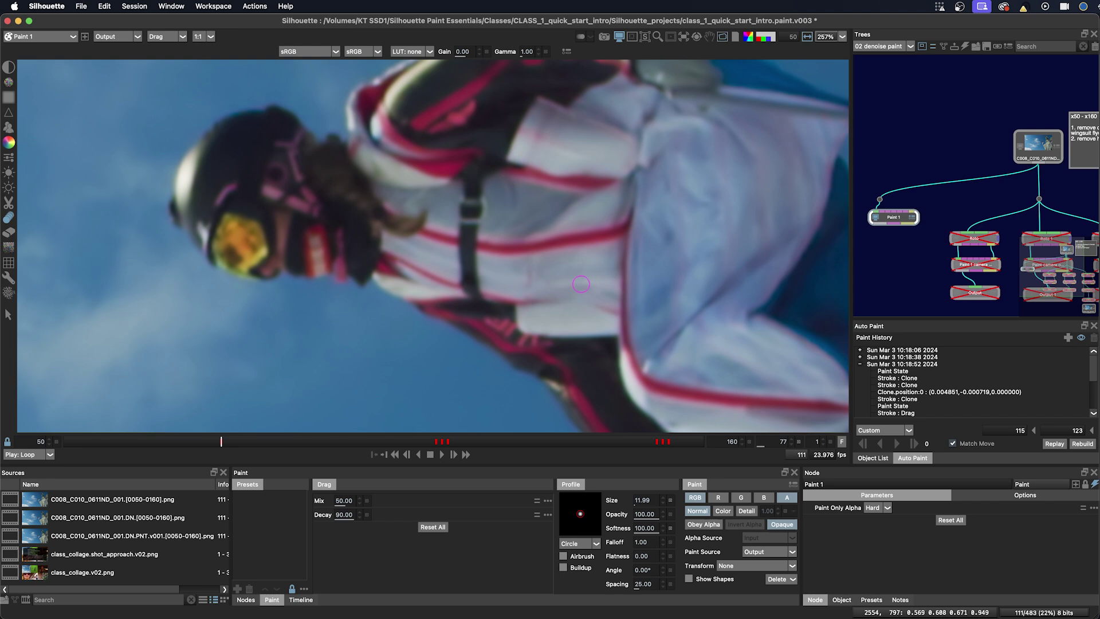
Flip between frames 76 and 77 to compare the unpainted chest mount with the repair, ending on frame 76
{"action": "key", "text": "Left"}
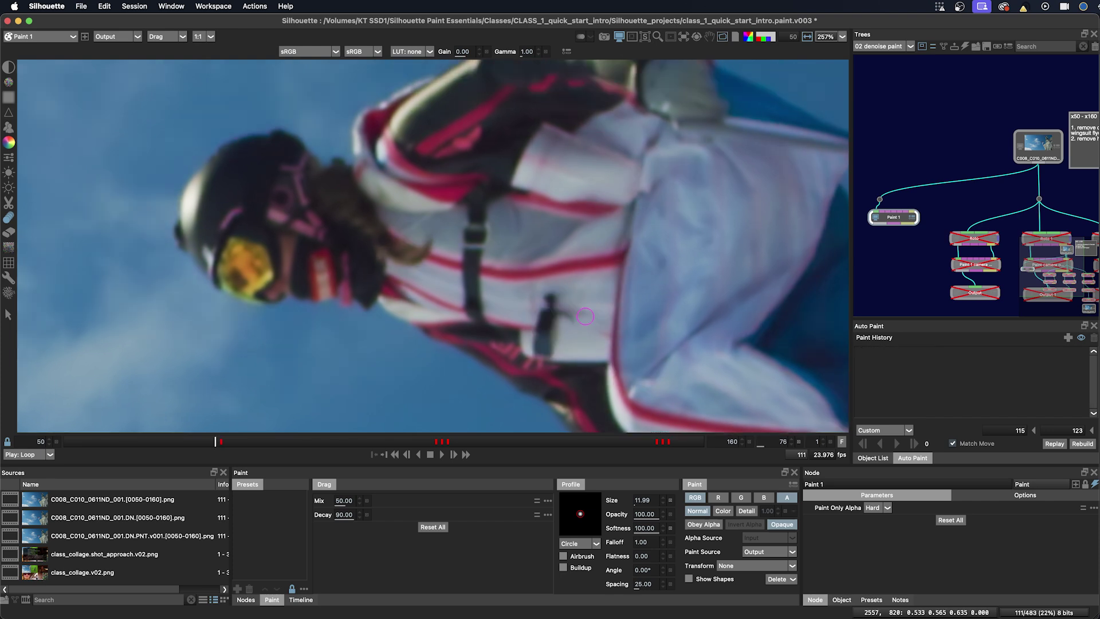
{"action": "key", "text": "Right"}
{"action": "key", "text": "Left"}
{"action": "key", "text": "Right"}
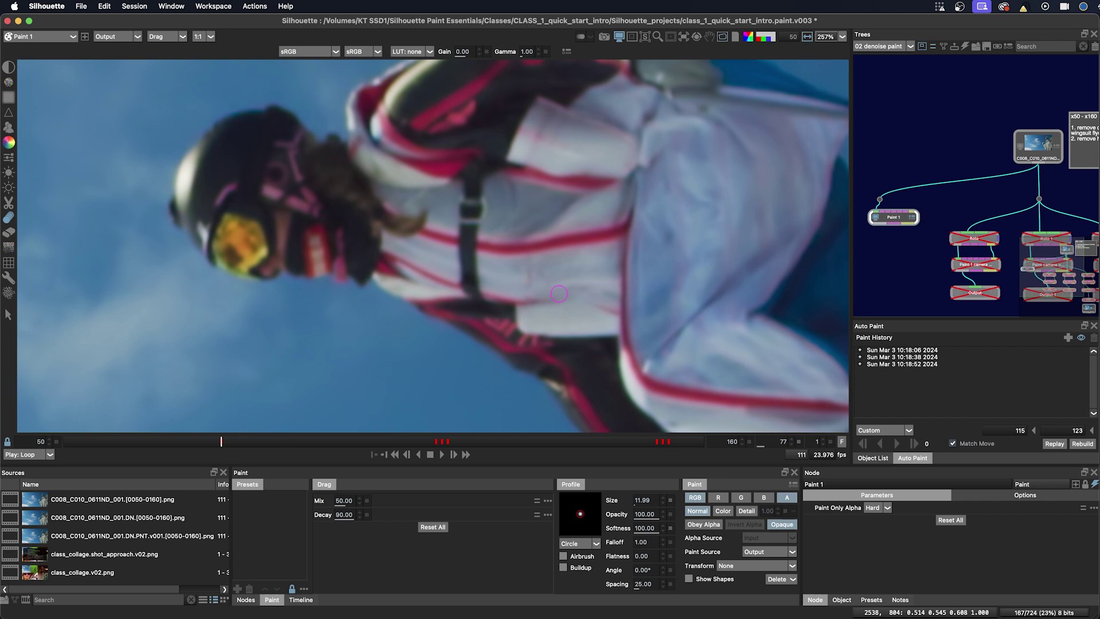
{"action": "key", "text": "Left"}
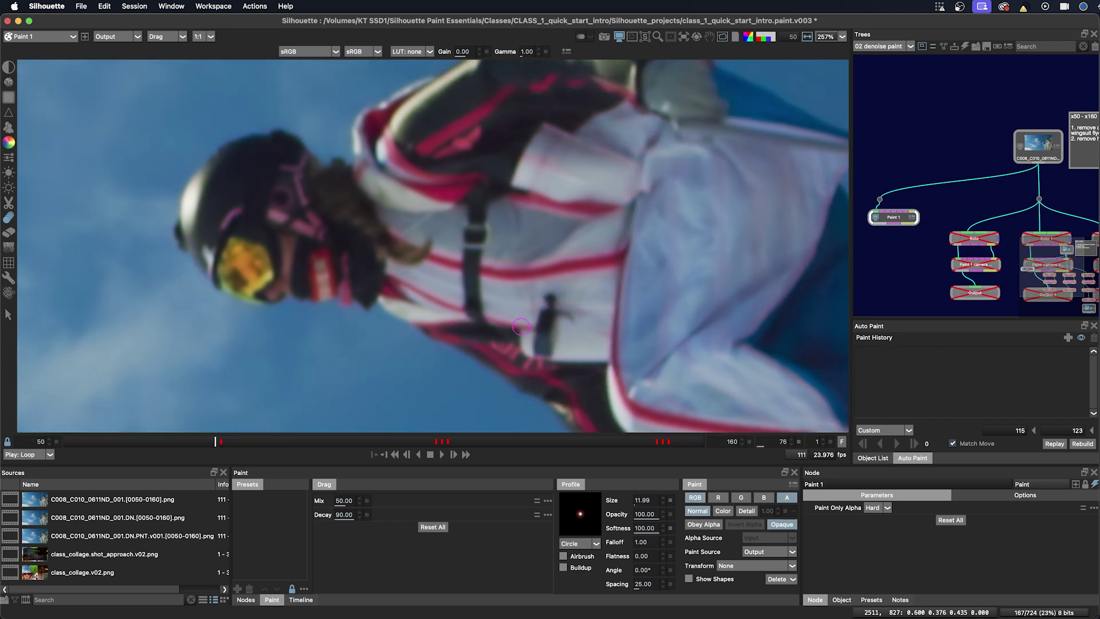
On frame 76, switch back to the Clone brush and set its source frame to the repaired frame 77
{"action": "key", "text": "c"}
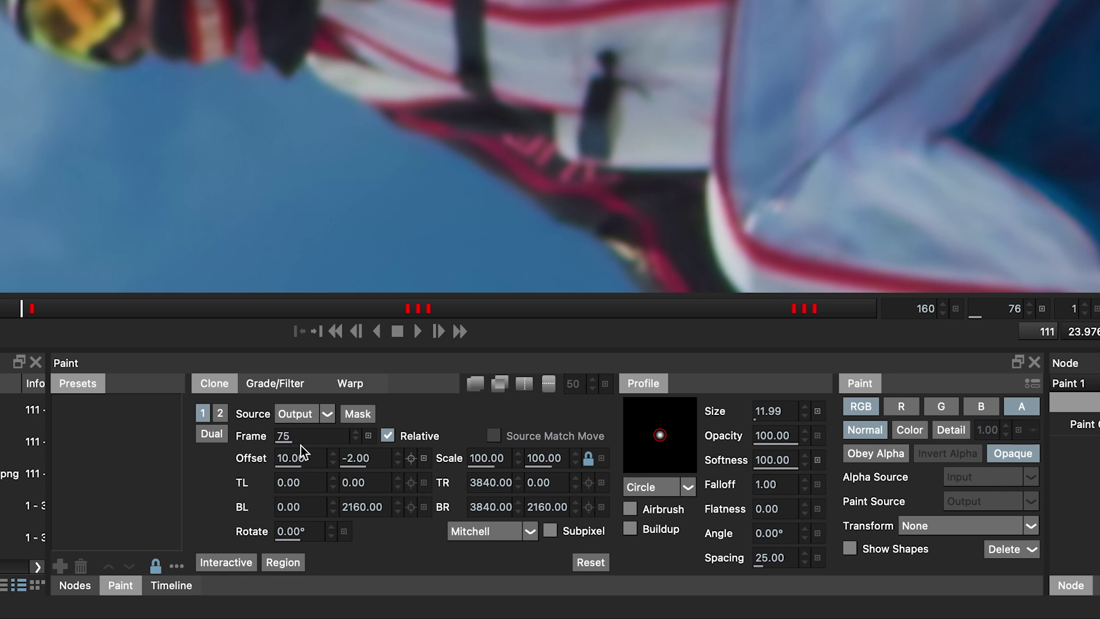
{"action": "left_click", "coordinate": [327, 435]}
{"action": "type", "text": "76"}
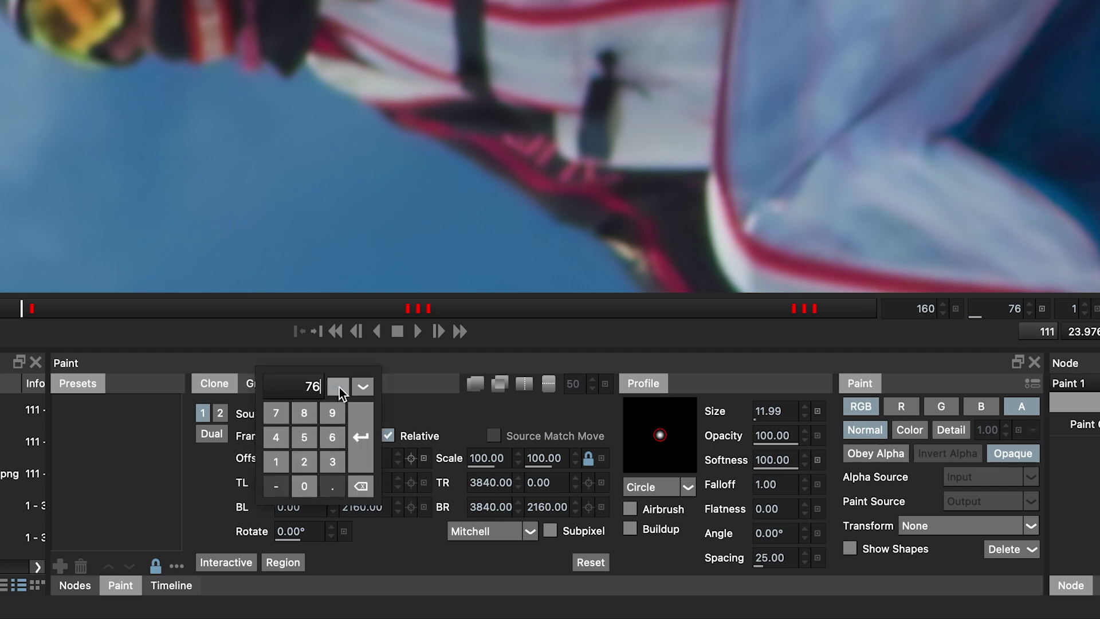
{"action": "left_click", "coordinate": [342, 391]}
{"action": "left_click", "coordinate": [360, 424]}
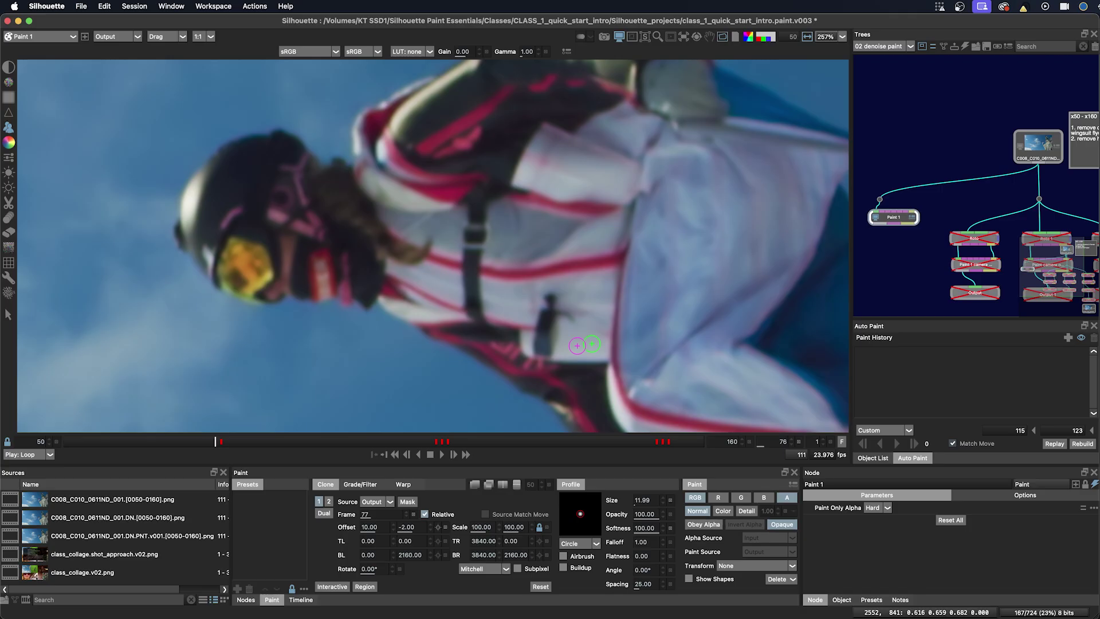
On frame 76, overlay the clone source from frame 77 and align the chest by setting an offset of -3, -18
{"action": "key", "text": "o"}
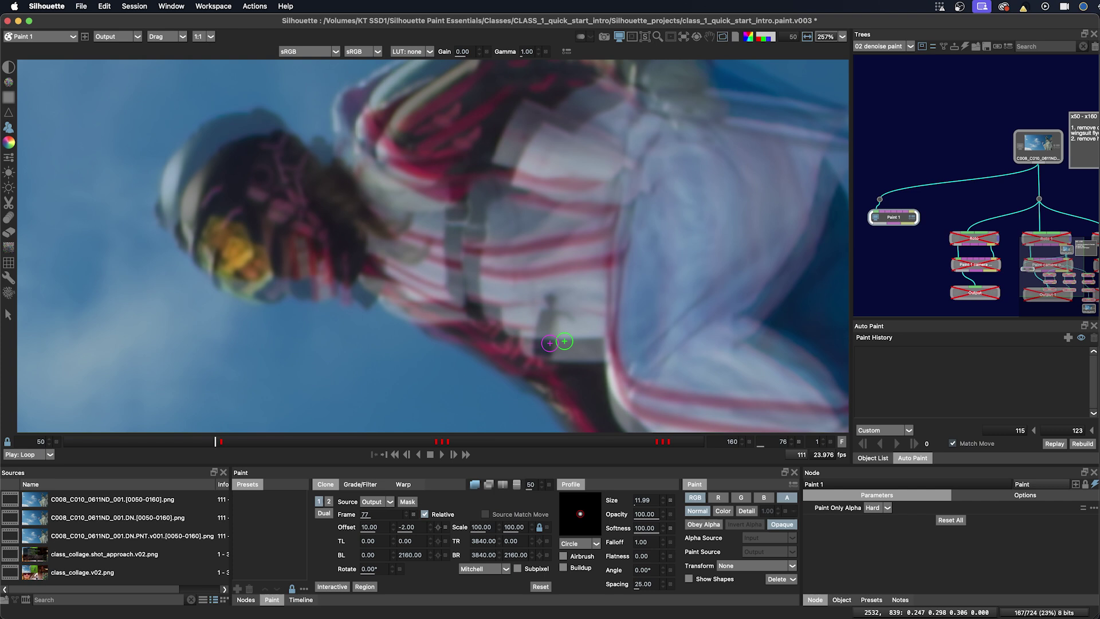
{"action": "mouse_move", "coordinate": [565, 340]}
{"action": "left_mouse_down"}
{"action": "mouse_move", "coordinate": [562, 318]}
{"action": "mouse_move", "coordinate": [546, 318]}
{"action": "left_mouse_up"}
{"action": "key", "text": "o"}
{"action": "key", "text": "o"}
{"action": "key", "text": "o"}
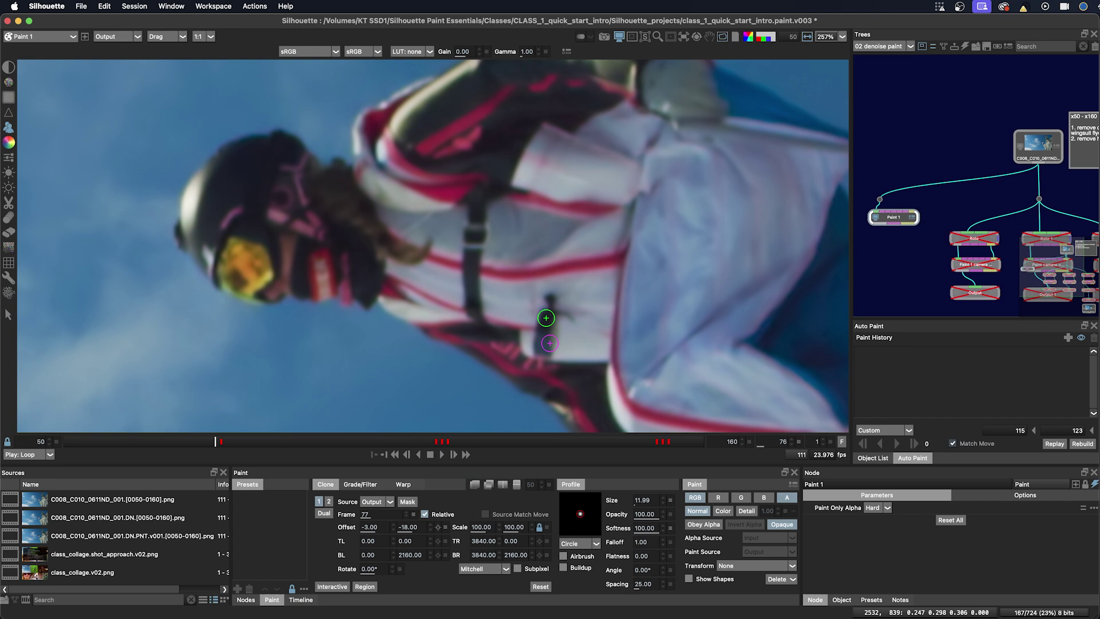
Check the overlaid source against frame 76 and nudge the clone offset to -3, -17
{"action": "key", "text": "o"}
{"action": "key", "text": "o"}
{"action": "key", "text": "o"}
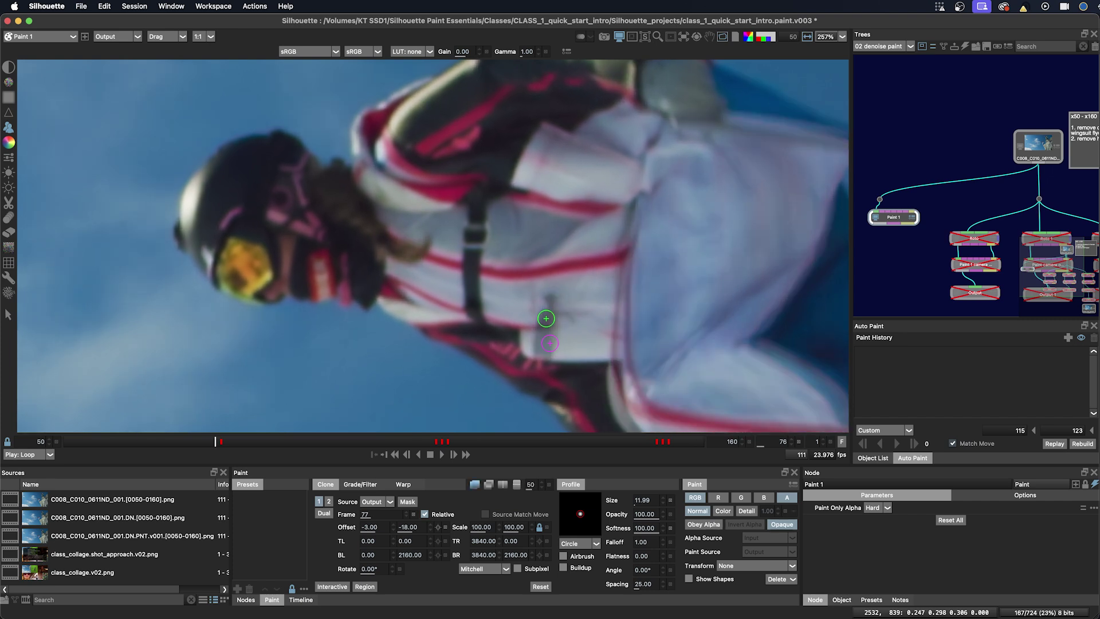
{"action": "key", "text": "o"}
{"action": "key", "text": "o"}
{"action": "key", "text": "o"}
{"action": "key", "text": "o"}
{"action": "key", "text": "o"}
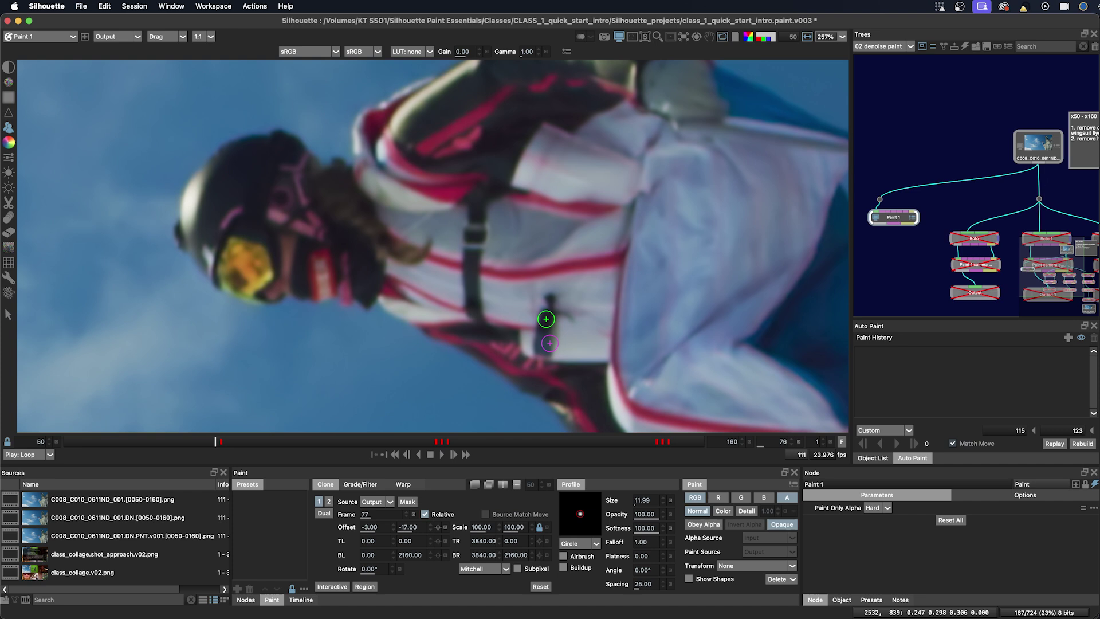
{"action": "key", "text": "Down"}
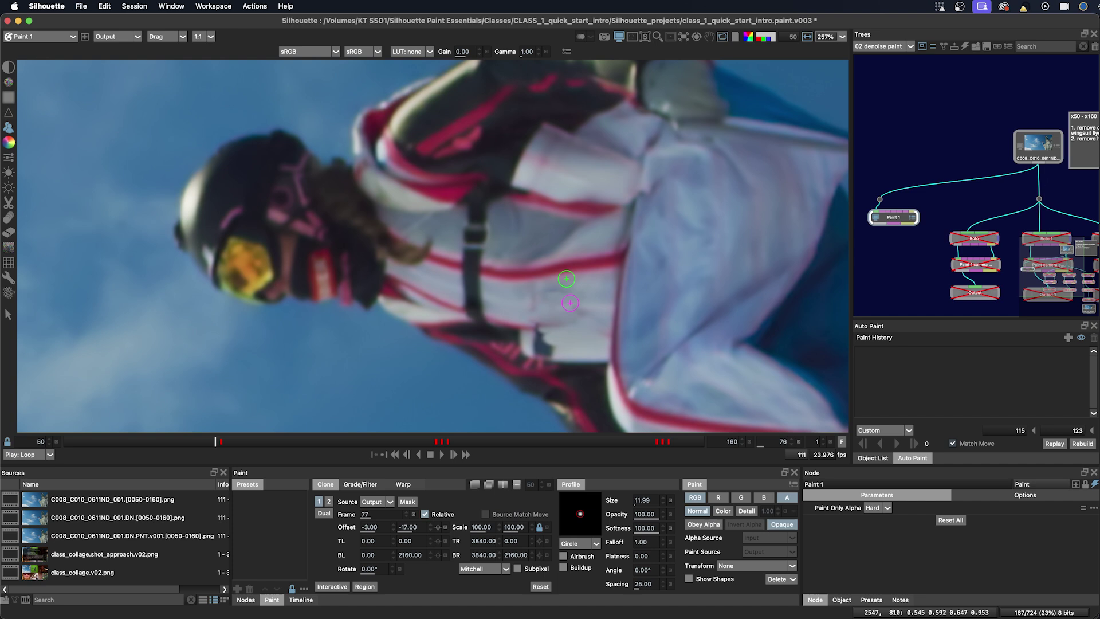
Clone the repaired chest over the mount, its strap and the pocket edge on frame 76
{"action": "mouse_move", "coordinate": [566, 278]}
{"action": "left_mouse_down"}
{"action": "mouse_move", "coordinate": [547, 266]}
{"action": "mouse_move", "coordinate": [571, 280]}
{"action": "mouse_move", "coordinate": [559, 288]}
{"action": "left_mouse_up"}
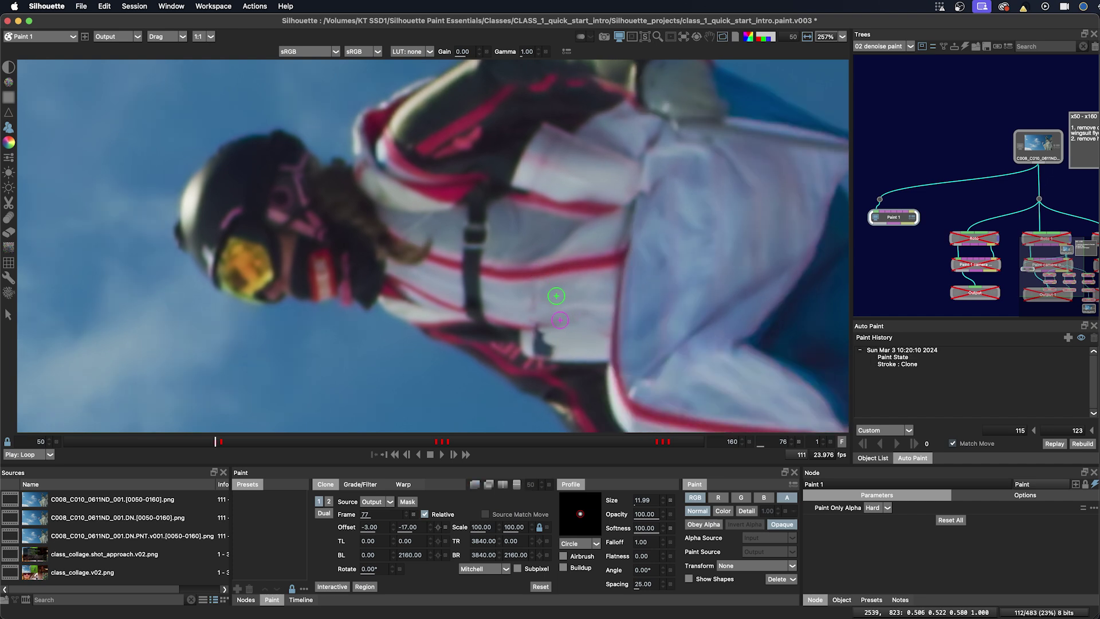
{"action": "key", "text": "1"}
{"action": "key", "text": "1"}
{"action": "key", "text": "1"}
{"action": "left_click_drag", "start_coordinate": [514, 296], "coordinate": [528, 296]}
{"action": "mouse_move", "coordinate": [543, 332]}
{"action": "left_mouse_down"}
{"action": "mouse_move", "coordinate": [553, 339]}
{"action": "mouse_move", "coordinate": [538, 347]}
{"action": "mouse_move", "coordinate": [550, 348]}
{"action": "left_mouse_up"}
{"action": "left_click", "coordinate": [561, 351]}
{"action": "left_click", "coordinate": [560, 354]}
{"action": "left_click", "coordinate": [561, 354]}
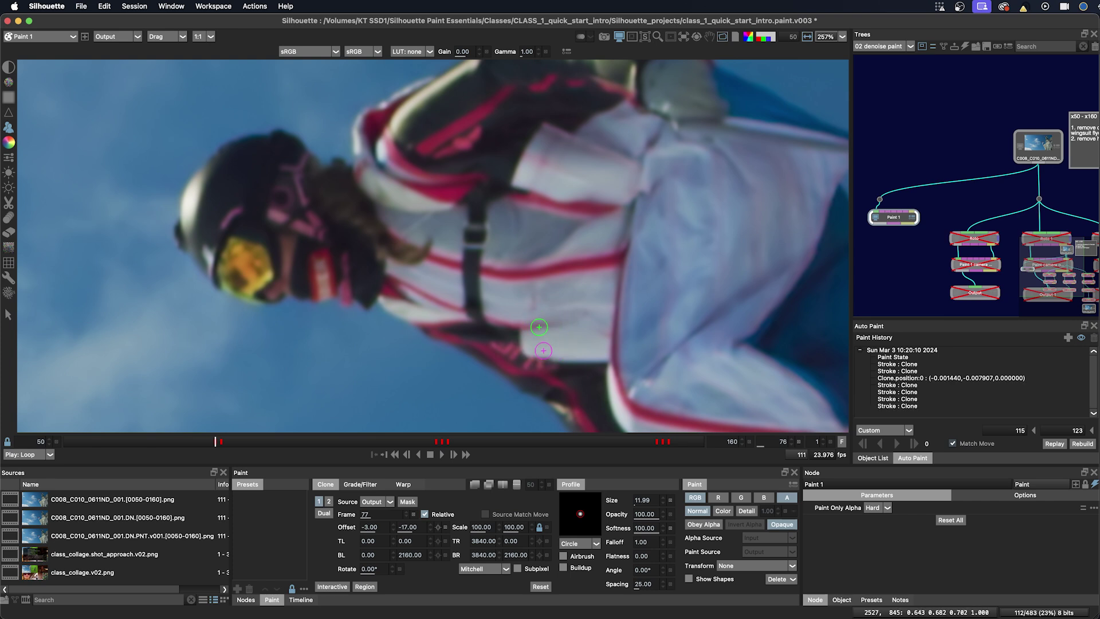
Go to frame 75 and align the overlaid source from frame 76 with a clone offset of -2, -18
{"action": "key", "text": "Left"}
{"action": "key", "text": "Left"}
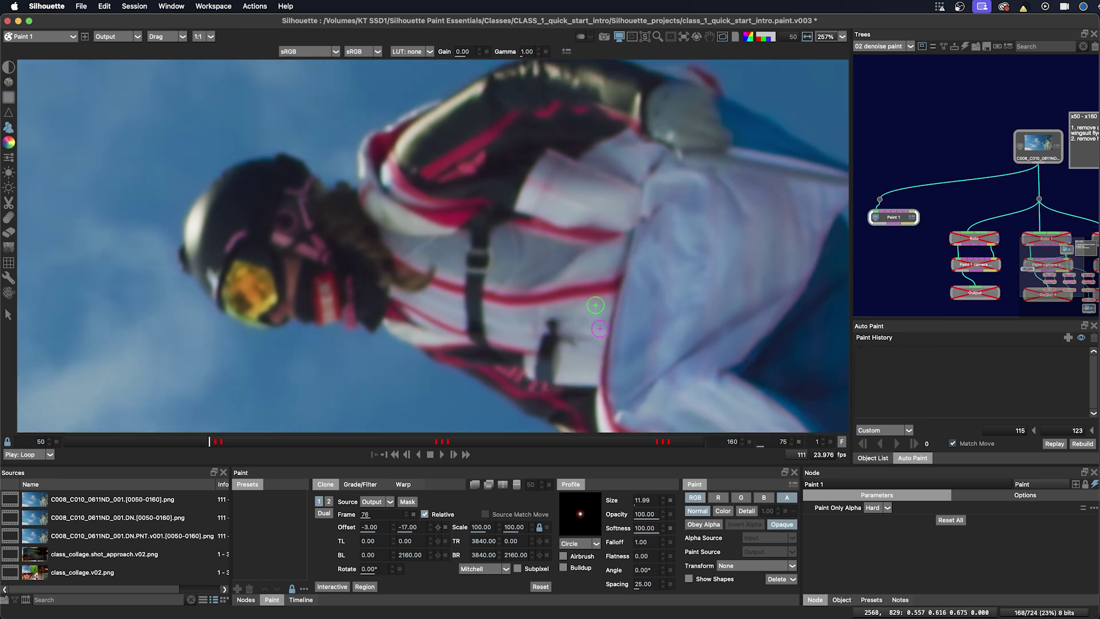
{"action": "key", "text": "Right"}
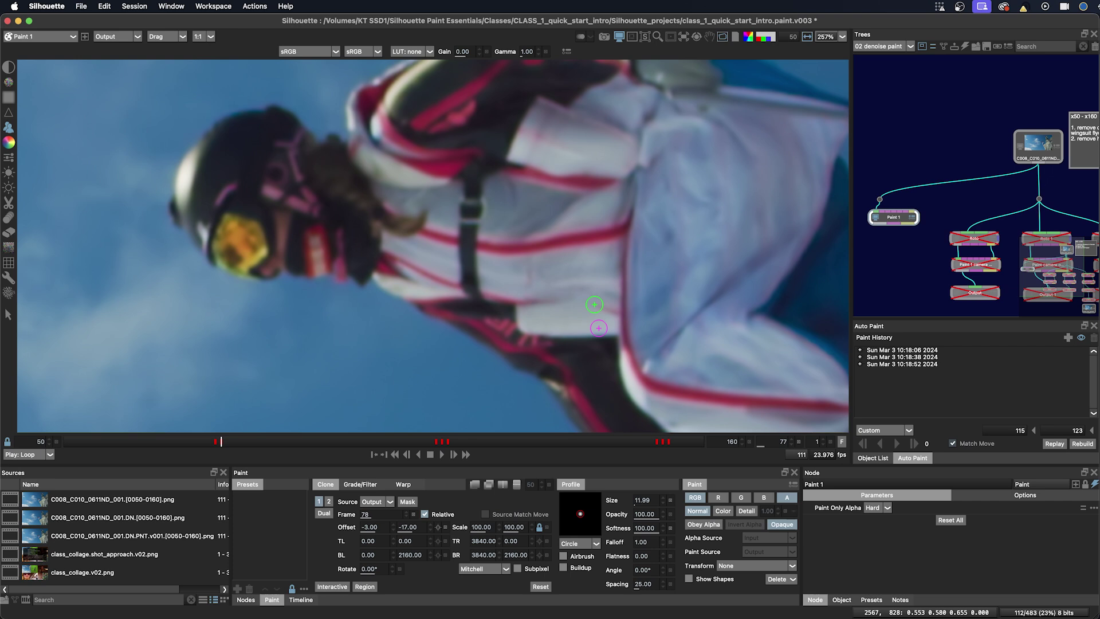
{"action": "key", "text": "o"}
{"action": "key", "text": "o"}
{"action": "key", "text": "o"}
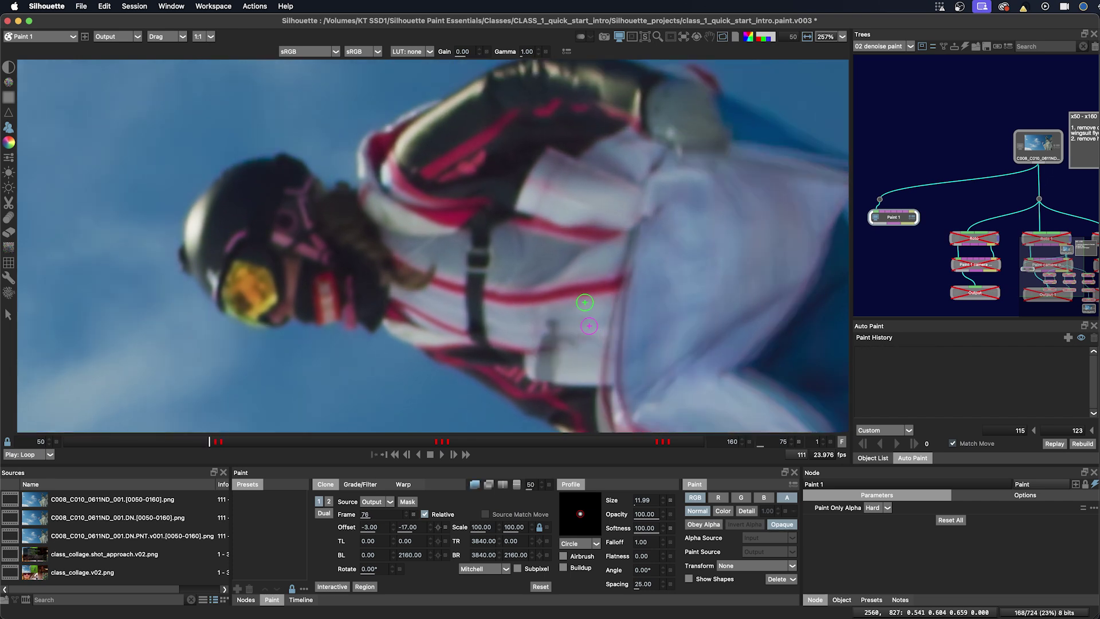
{"action": "key", "text": "alt+Right"}
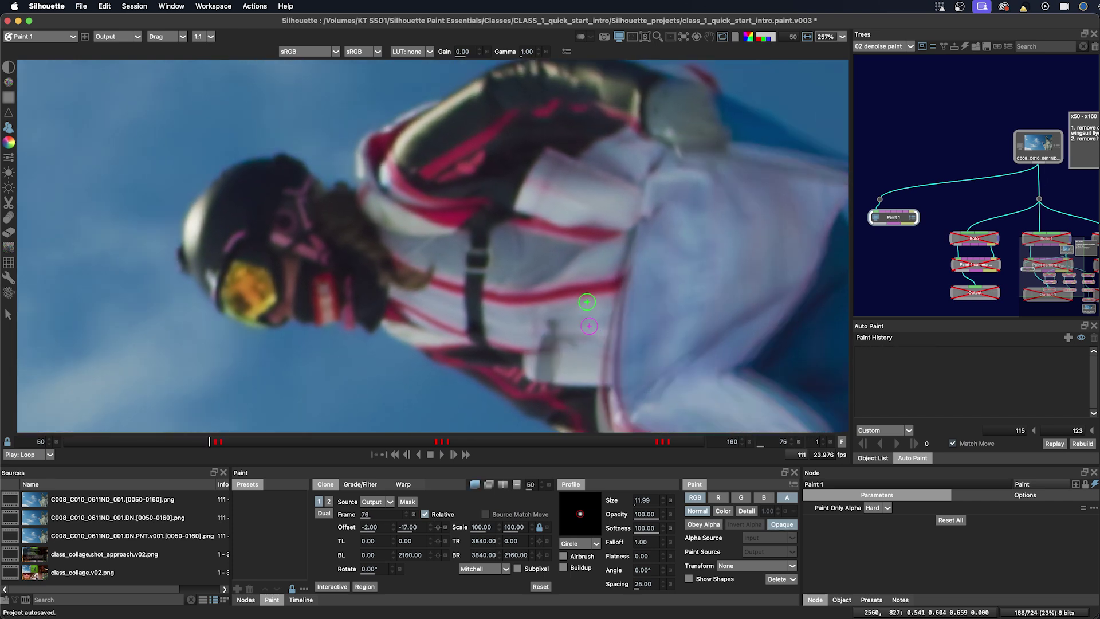
{"action": "key", "text": "alt+Up"}
{"action": "key", "text": "o"}
{"action": "key", "text": "o"}
{"action": "key", "text": "o"}
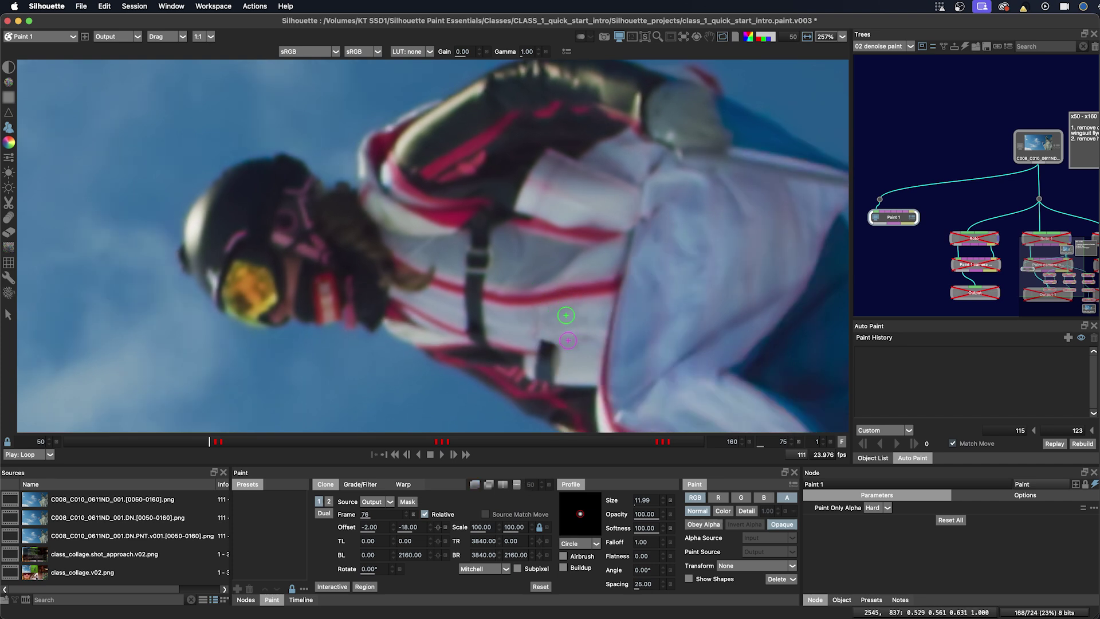
Clone out the chest mount on frame 75, nudging the offset to -2, -17 for its lower part
{"action": "left_click", "coordinate": [596, 290]}
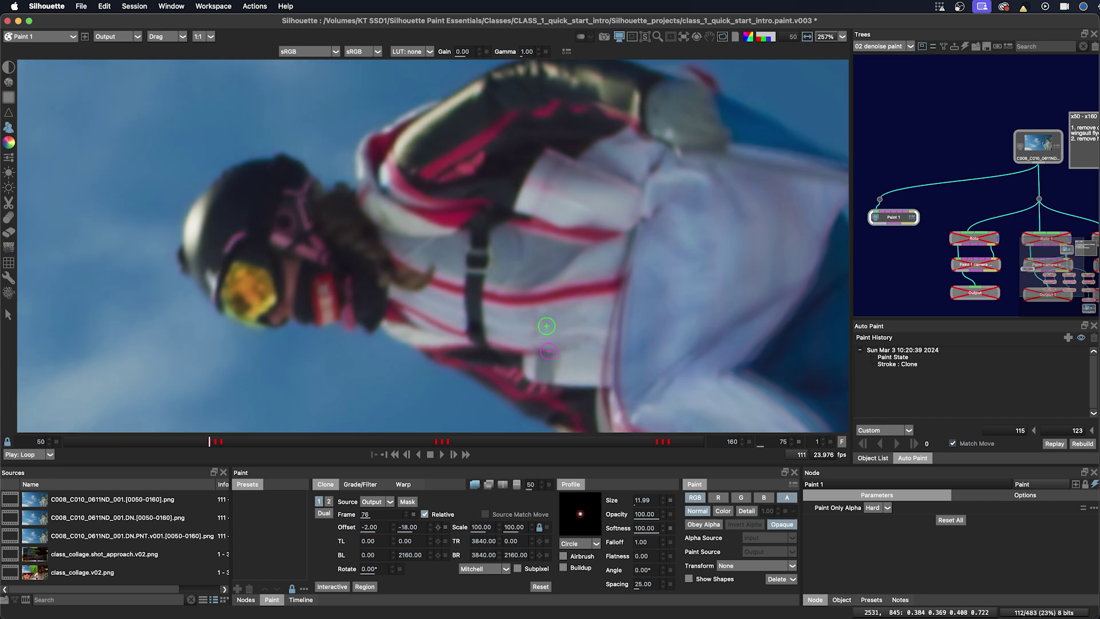
{"action": "key", "text": "z"}
{"action": "key", "text": "z"}
{"action": "key", "text": "z"}
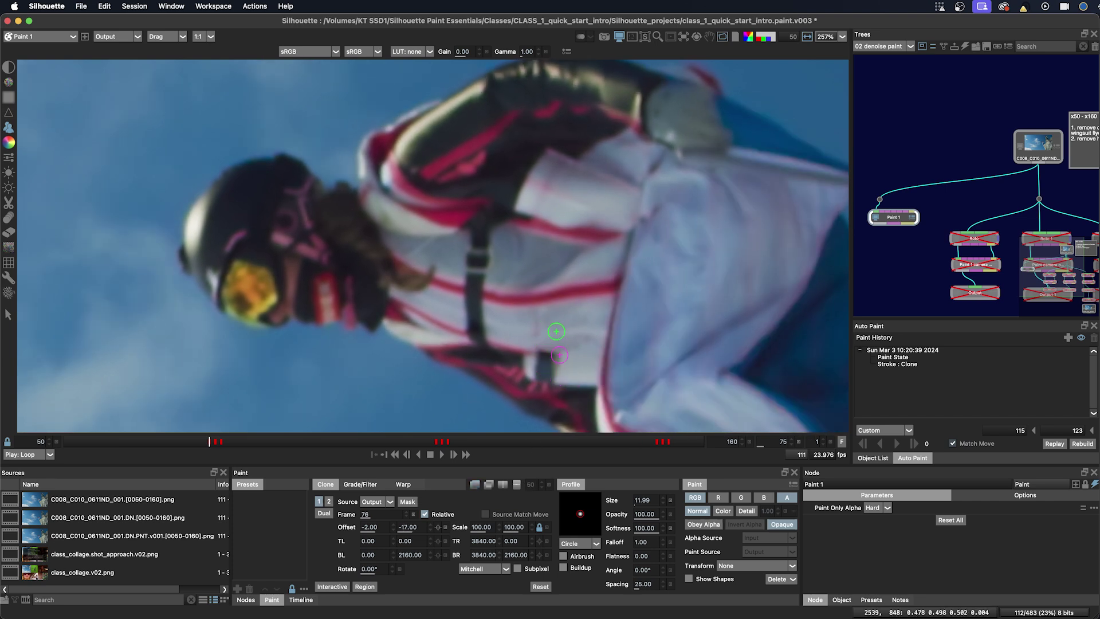
{"action": "mouse_move", "coordinate": [538, 346]}
{"action": "left_mouse_down"}
{"action": "mouse_move", "coordinate": [557, 372]}
{"action": "mouse_move", "coordinate": [533, 369]}
{"action": "mouse_move", "coordinate": [561, 373]}
{"action": "left_mouse_up"}
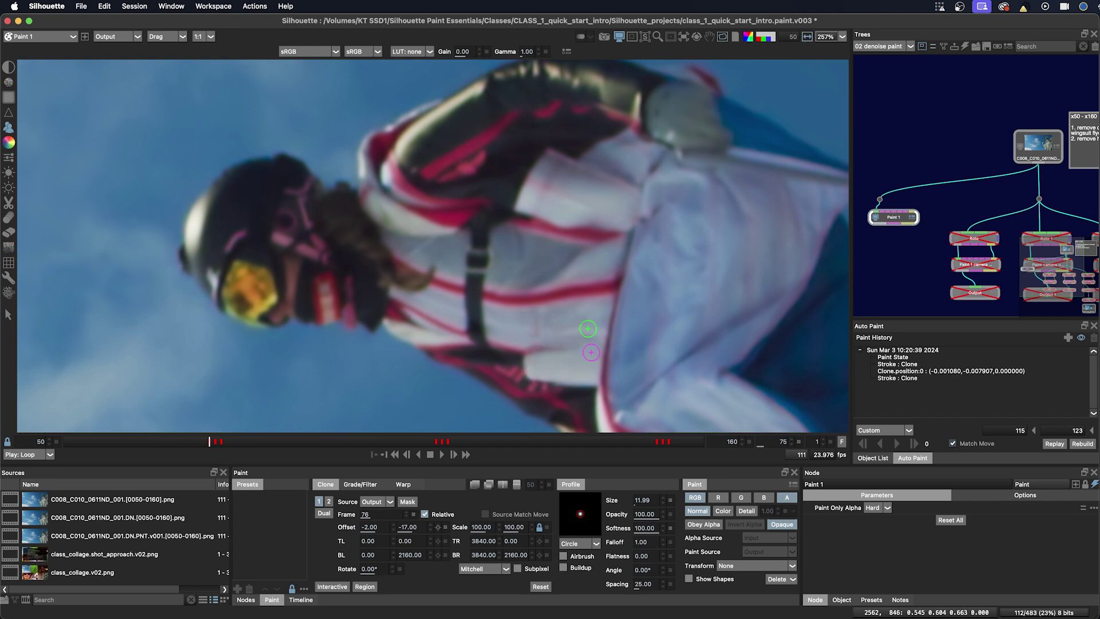
Flip between frame 75 and the neighbouring repaired frames to compare the chest repairs, ending on frame 75
{"action": "key", "text": "Right"}
{"action": "key", "text": "Right"}
{"action": "key", "text": "Left"}
{"action": "key", "text": "Left"}
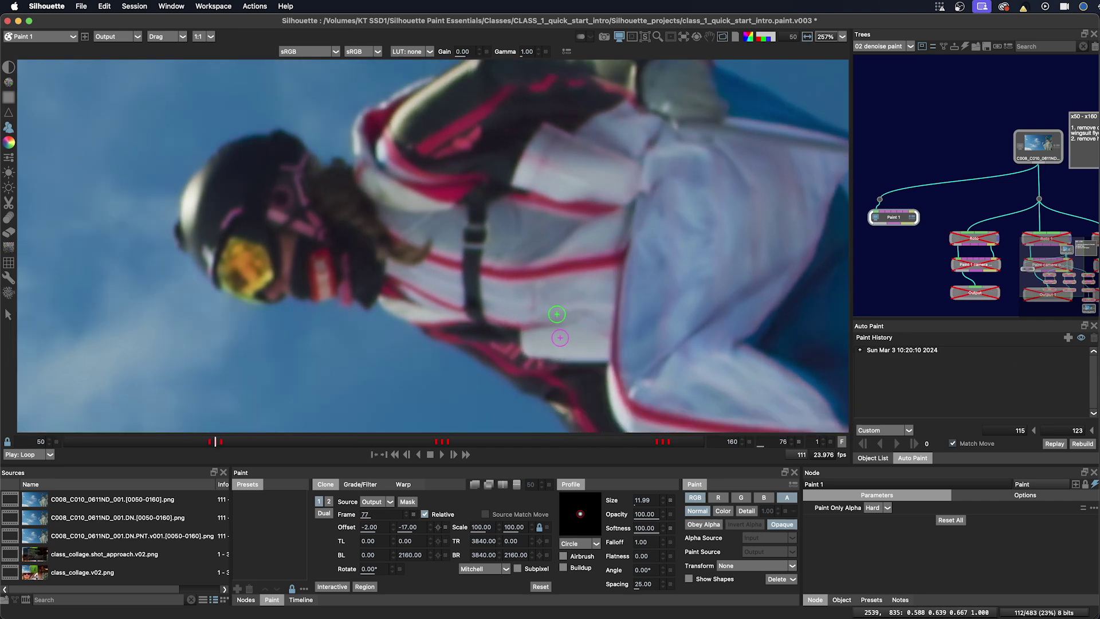
{"action": "key", "text": "Right"}
{"action": "key", "text": "Left"}
{"action": "key", "text": "Right"}
{"action": "key", "text": "Left"}
{"action": "key", "text": "Left"}
{"action": "key", "text": "Right"}
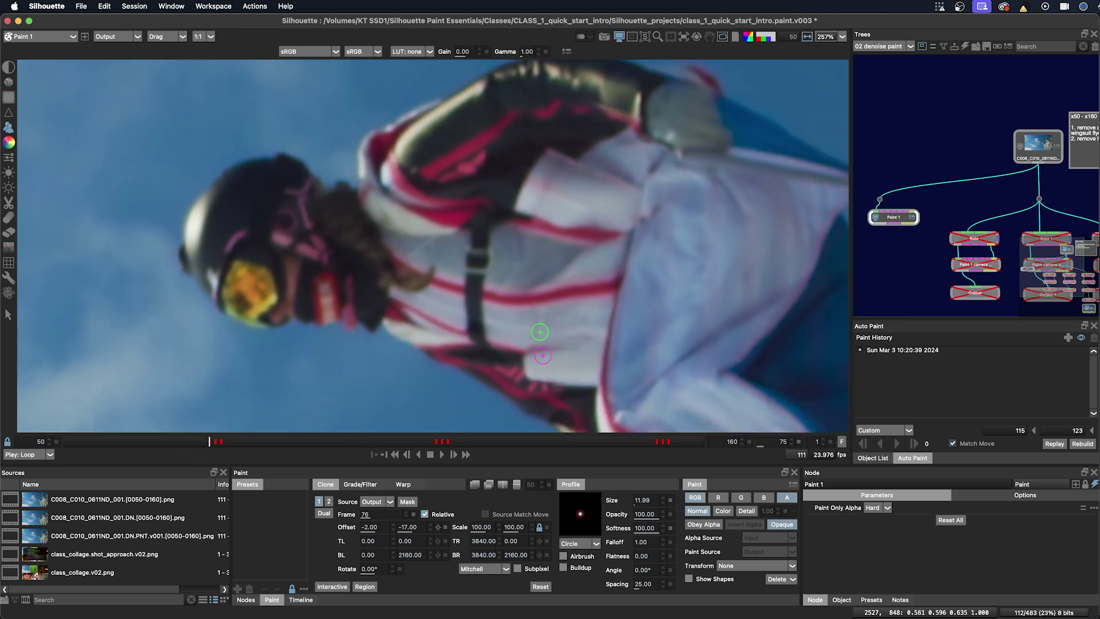
{"action": "key", "text": "Left"}
{"action": "key", "text": "Right"}
Touch up the chest fabric above the pocket on frame 75 with clone strokes at an offset of -2, -18
{"action": "key", "text": "o"}
{"action": "key", "text": "o"}
{"action": "left_click", "coordinate": [542, 316]}
{"action": "left_click", "coordinate": [525, 317]}
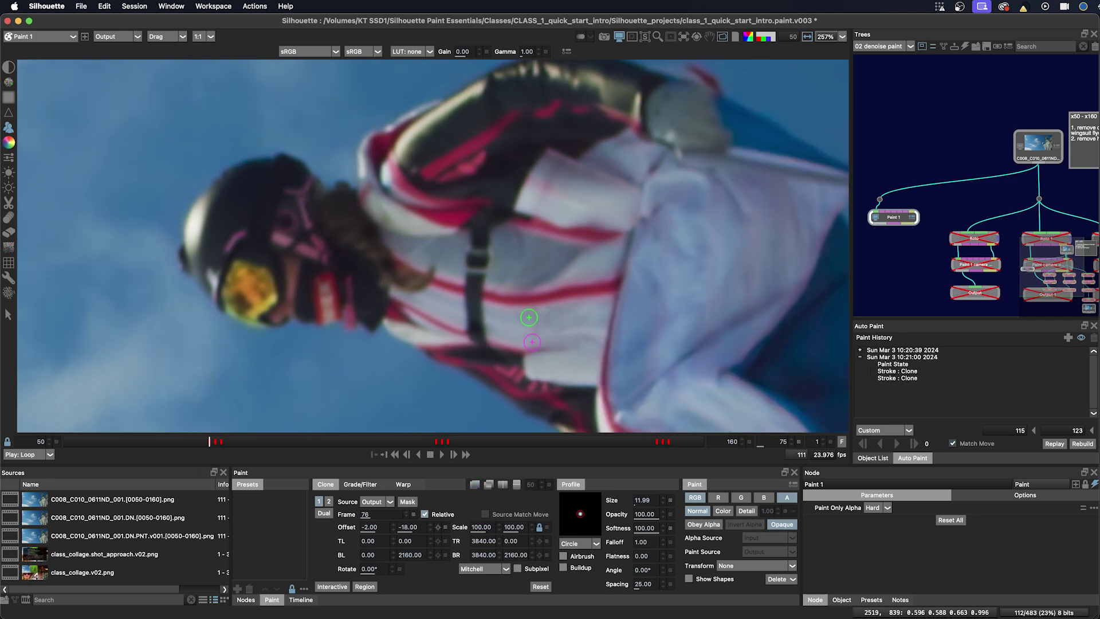
{"action": "left_click", "coordinate": [560, 319]}
{"action": "left_click", "coordinate": [573, 312]}
Step through frames 74 to 79 to examine the repaired and unpainted chest, ending on frame 78
{"action": "key", "text": "Right"}
{"action": "key", "text": "z"}
{"action": "key", "text": "z"}
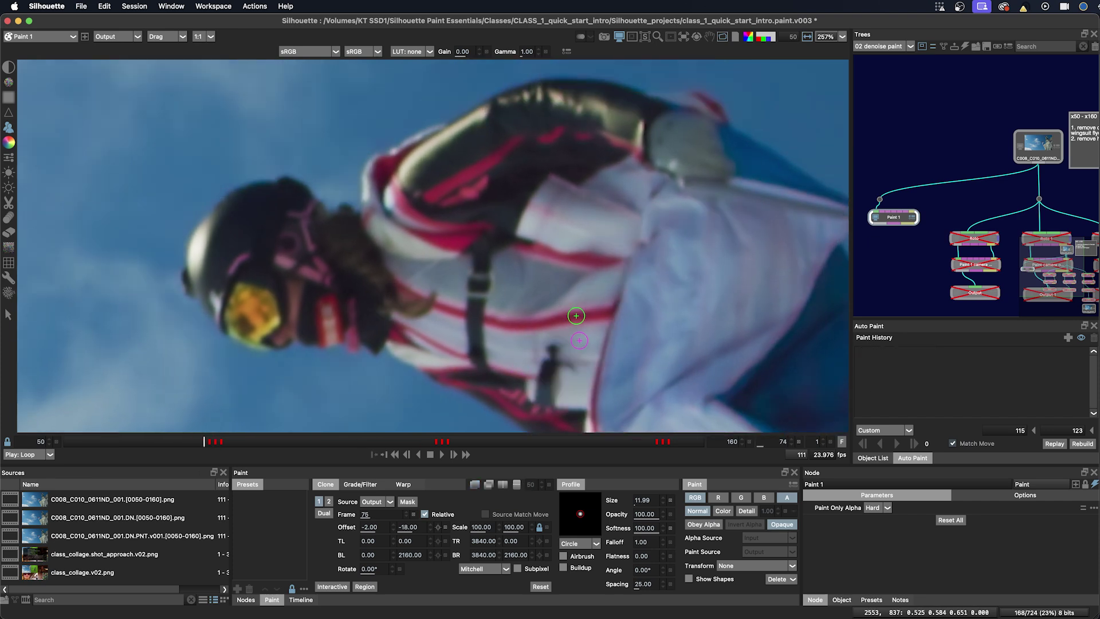
{"action": "key", "text": "x"}
{"action": "key", "text": "x"}
{"action": "key", "text": "z"}
{"action": "key", "text": "z"}
{"action": "key", "text": "Right"}
{"action": "key", "text": "Right"}
{"action": "key", "text": "Right"}
{"action": "key", "text": "Right"}
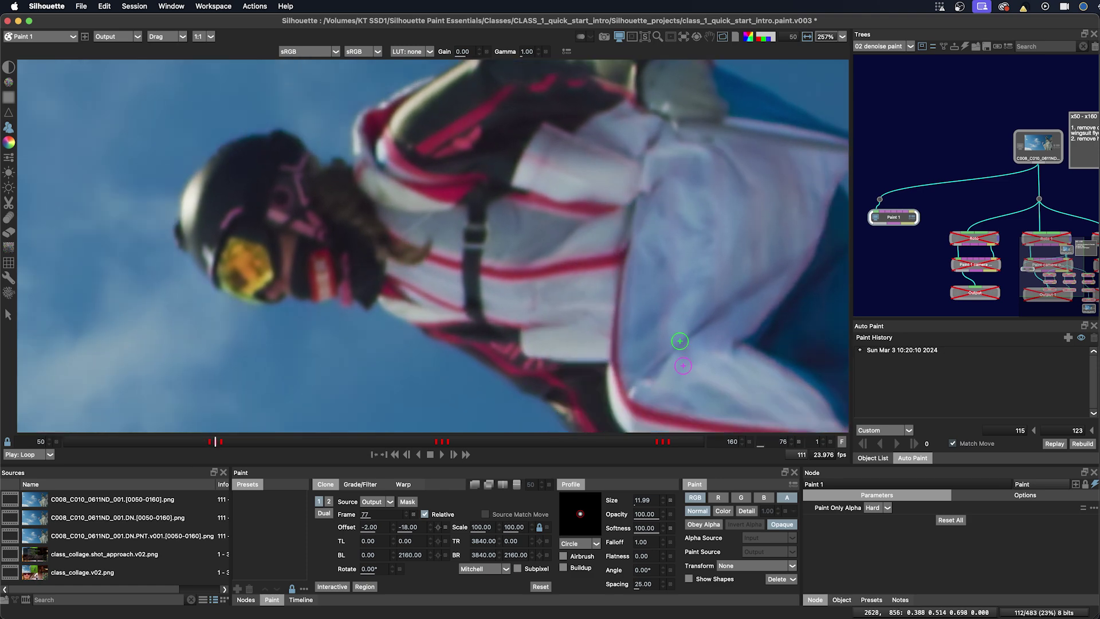
{"action": "key", "text": "z"}
{"action": "key", "text": "z"}
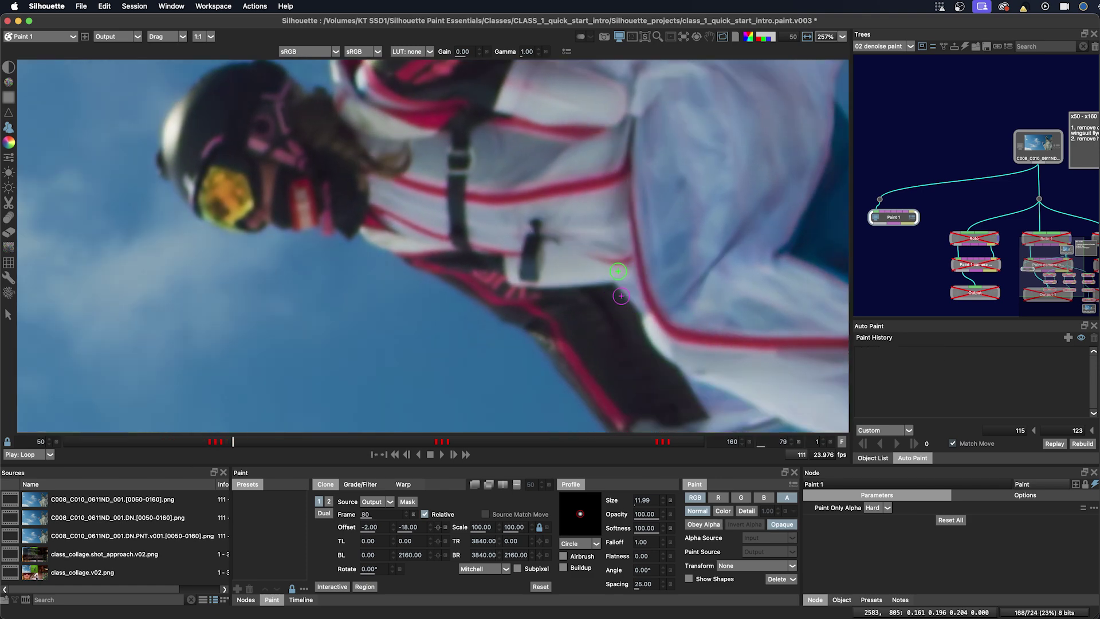
{"action": "key", "text": "x"}
{"action": "key", "text": "x"}
{"action": "key", "text": "Left"}
{"action": "key", "text": "Right"}
{"action": "key", "text": "Left"}
{"action": "key", "text": "Right"}
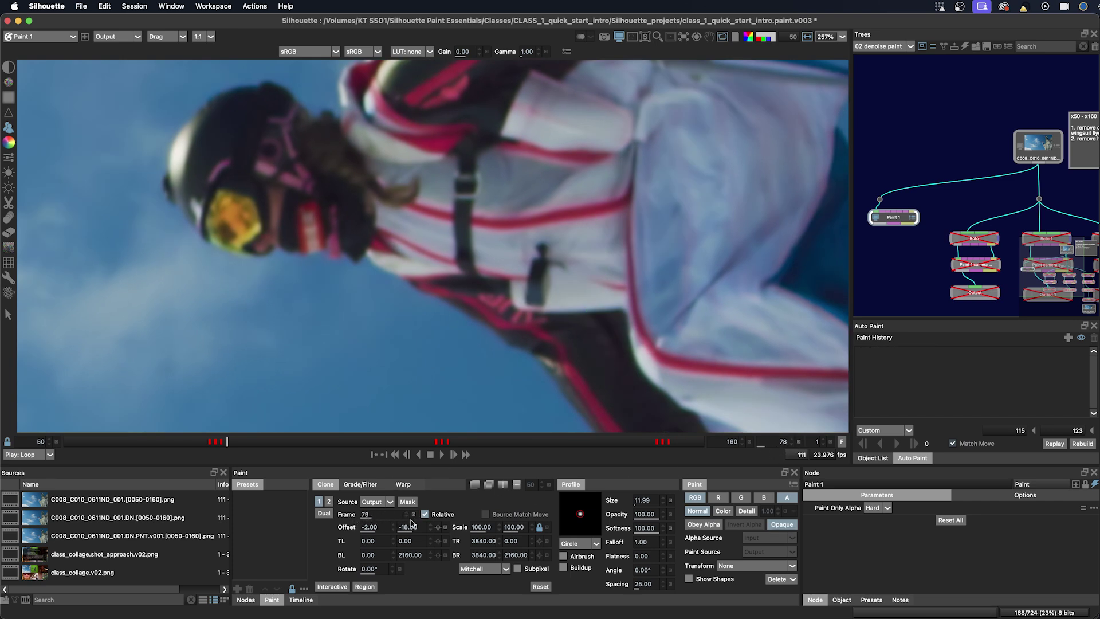
Set the clone source frame to 77 for painting frame 78
{"action": "left_click", "coordinate": [379, 516]}
{"action": "left_click", "coordinate": [409, 488]}
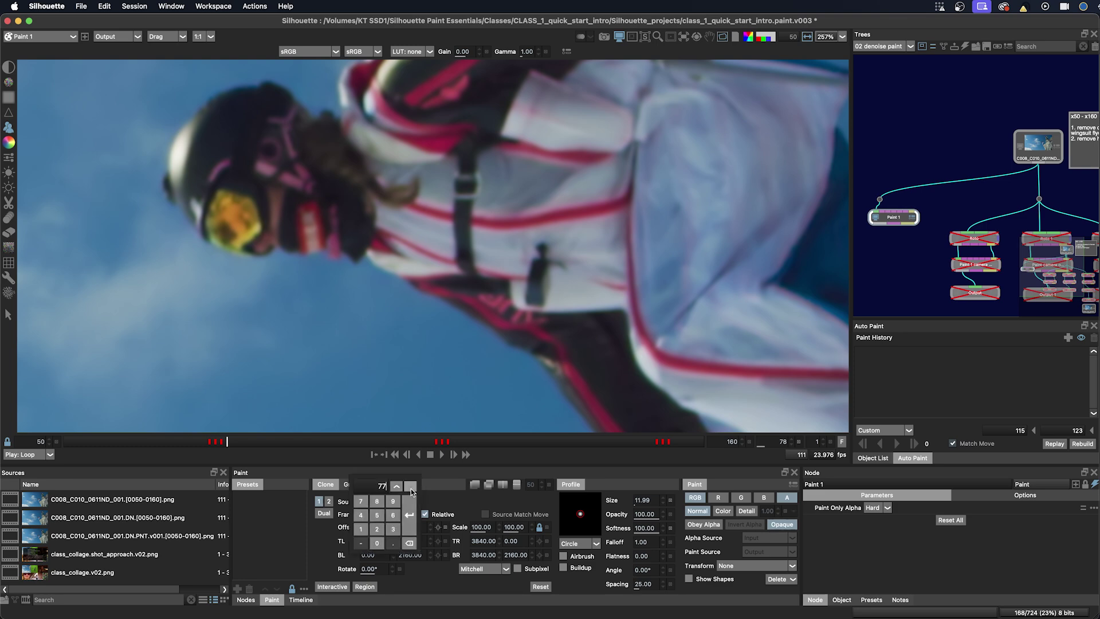
{"action": "key", "text": "Return"}
Align the overlaid source on frame 78 with an offset of 3, 17 and clone out the chest mount
{"action": "key", "text": "o"}
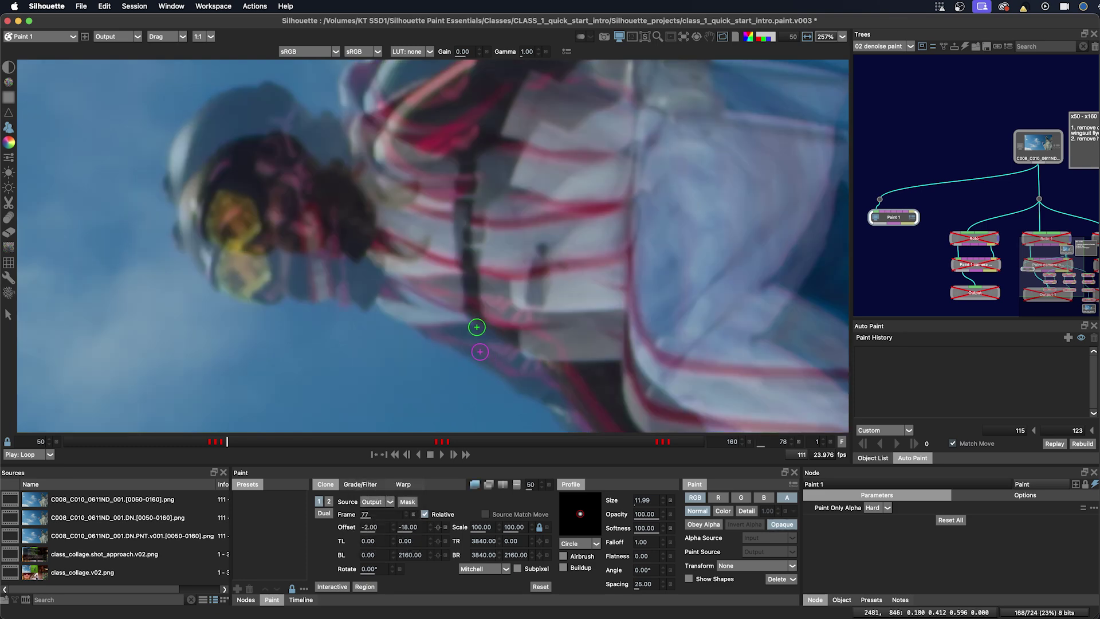
{"action": "left_click_drag", "start_coordinate": [476, 326], "coordinate": [484, 375]}
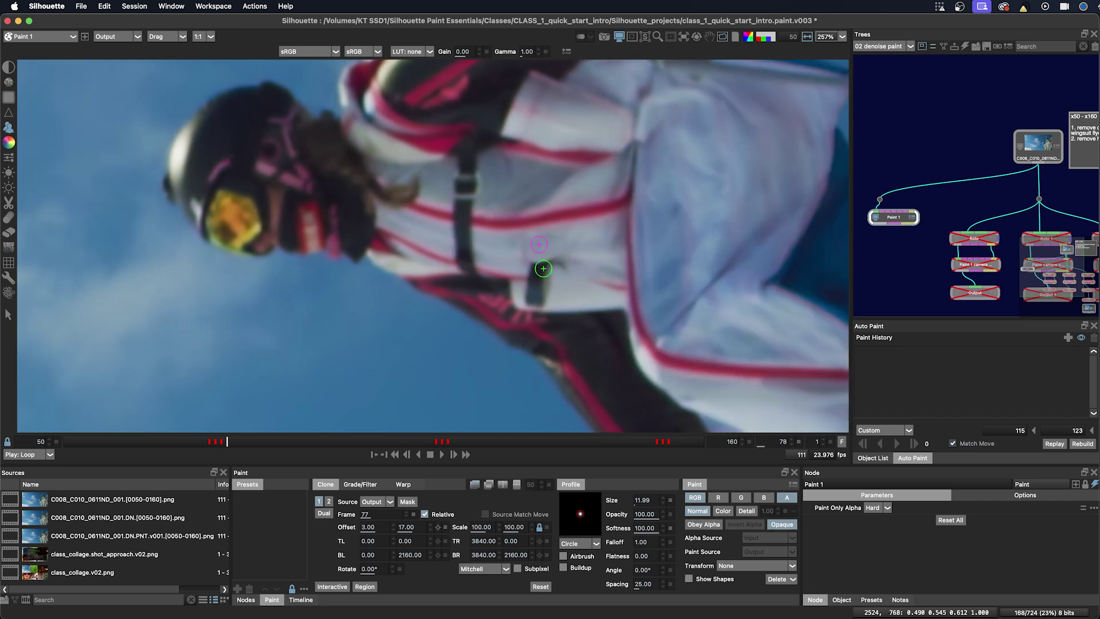
{"action": "mouse_move", "coordinate": [557, 289]}
{"action": "left_mouse_down"}
{"action": "mouse_move", "coordinate": [534, 308]}
{"action": "mouse_move", "coordinate": [562, 309]}
{"action": "left_mouse_up"}
On frame 79, align the source from frame 78 with an offset of 5, 17 and clone out the chest mount
{"action": "key", "text": "Right"}
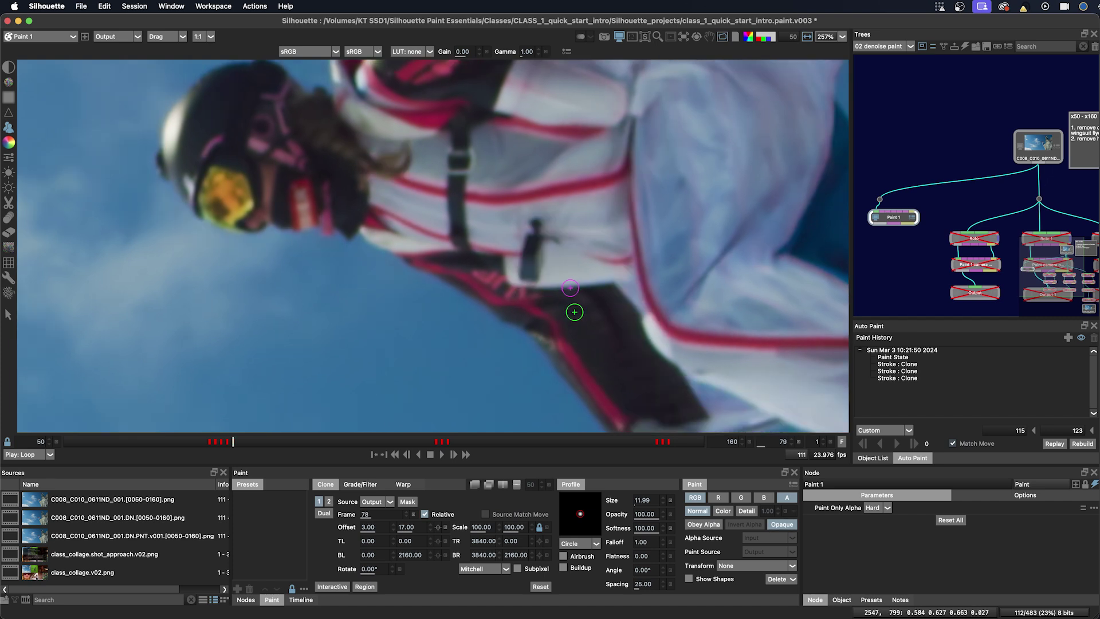
{"action": "key", "text": "o"}
{"action": "key", "text": "o"}
{"action": "key", "text": "Right"}
{"action": "key", "text": "o"}
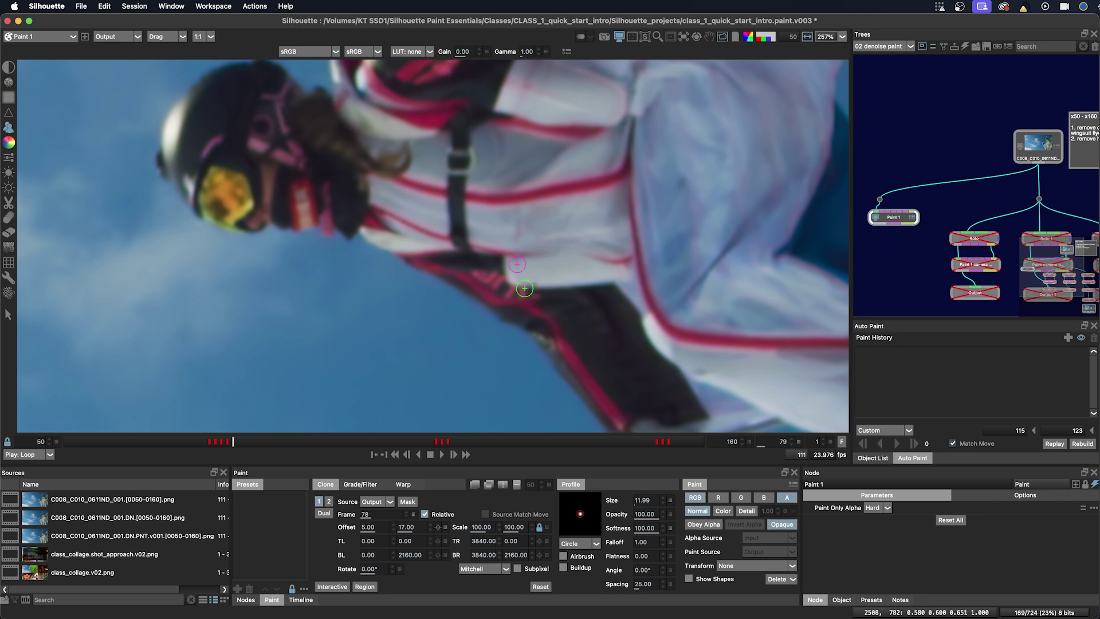
{"action": "mouse_move", "coordinate": [547, 302]}
{"action": "left_mouse_down"}
{"action": "mouse_move", "coordinate": [585, 290]}
{"action": "mouse_move", "coordinate": [532, 291]}
{"action": "left_mouse_up"}
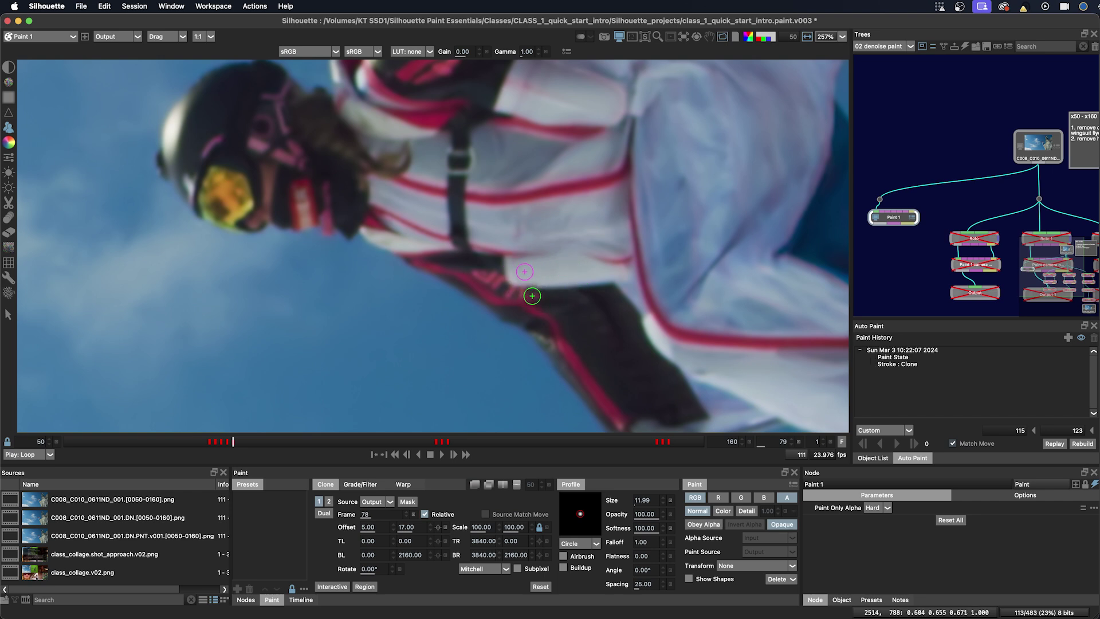
Compare frame 79 with its neighbour, and lower the viewer gamma to 0.69 to inspect the repaired chest up close
{"action": "key", "text": "Left"}
{"action": "key", "text": "Right"}
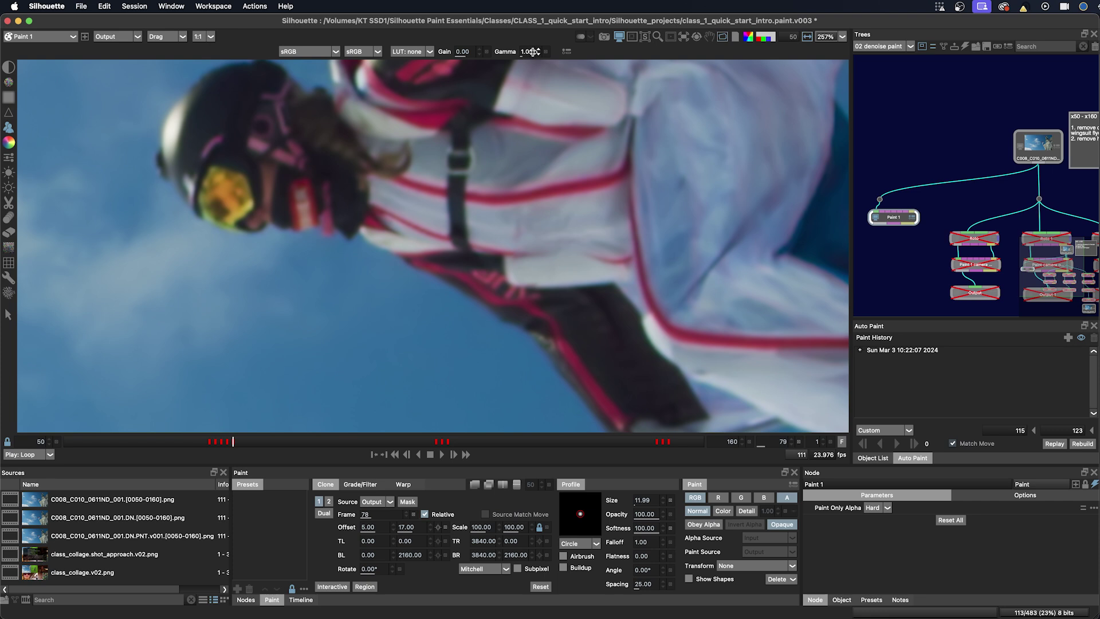
{"action": "left_click_drag", "start_coordinate": [523, 51], "coordinate": [509, 51]}
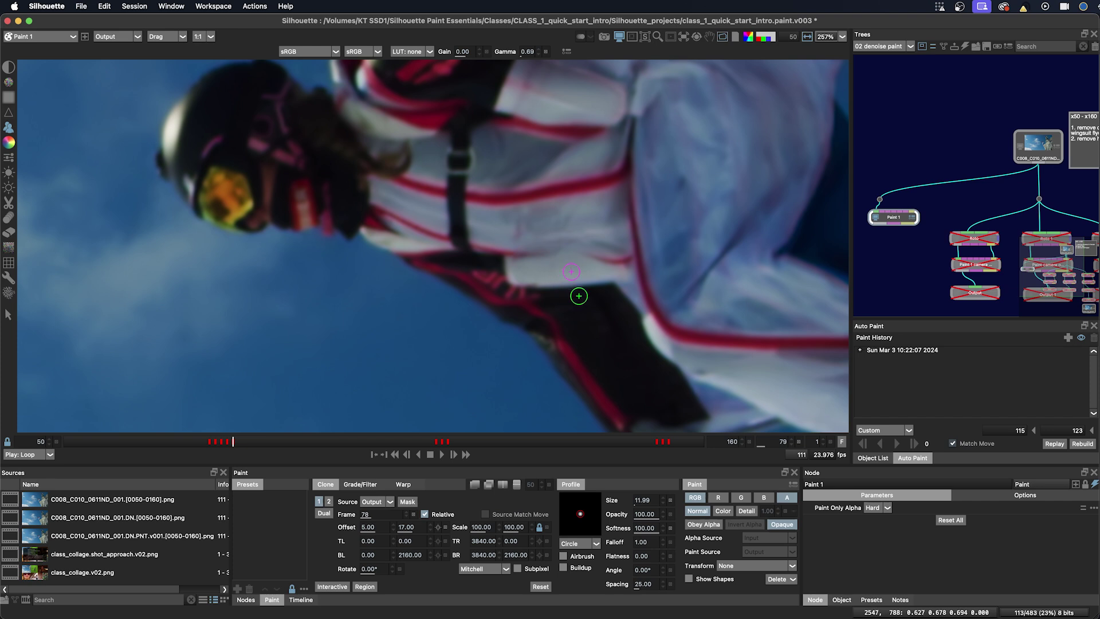
{"action": "scroll", "coordinate": [575, 306], "scroll_direction": "up", "scroll_amount": 5}
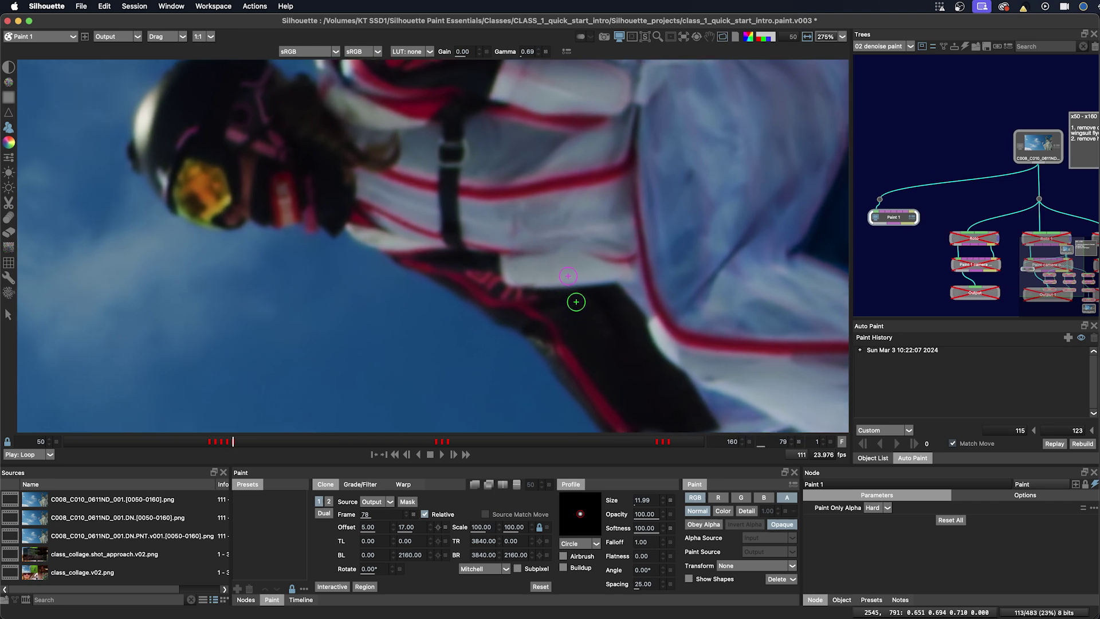
{"action": "scroll", "coordinate": [577, 307], "scroll_direction": "up", "scroll_amount": 1}
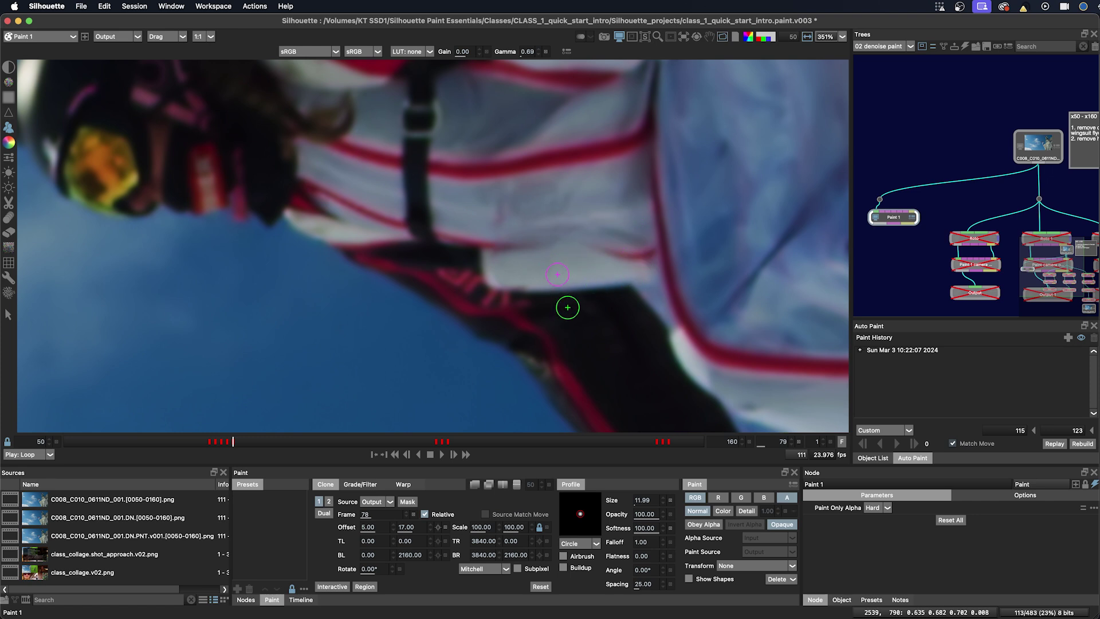
{"action": "scroll", "coordinate": [584, 303], "scroll_direction": "up", "scroll_amount": 1}
{"action": "scroll", "coordinate": [583, 303], "scroll_direction": "up", "scroll_amount": 1}
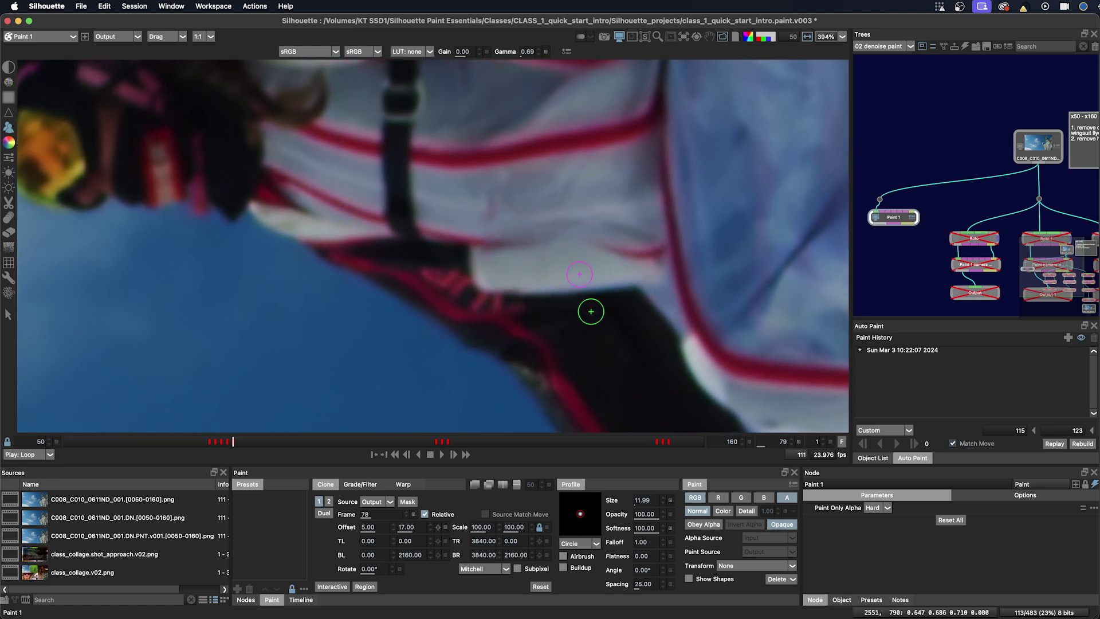
Smooth the repaired pocket and chest fabric on frame 79 with the Drag brush
{"action": "key", "text": "d"}
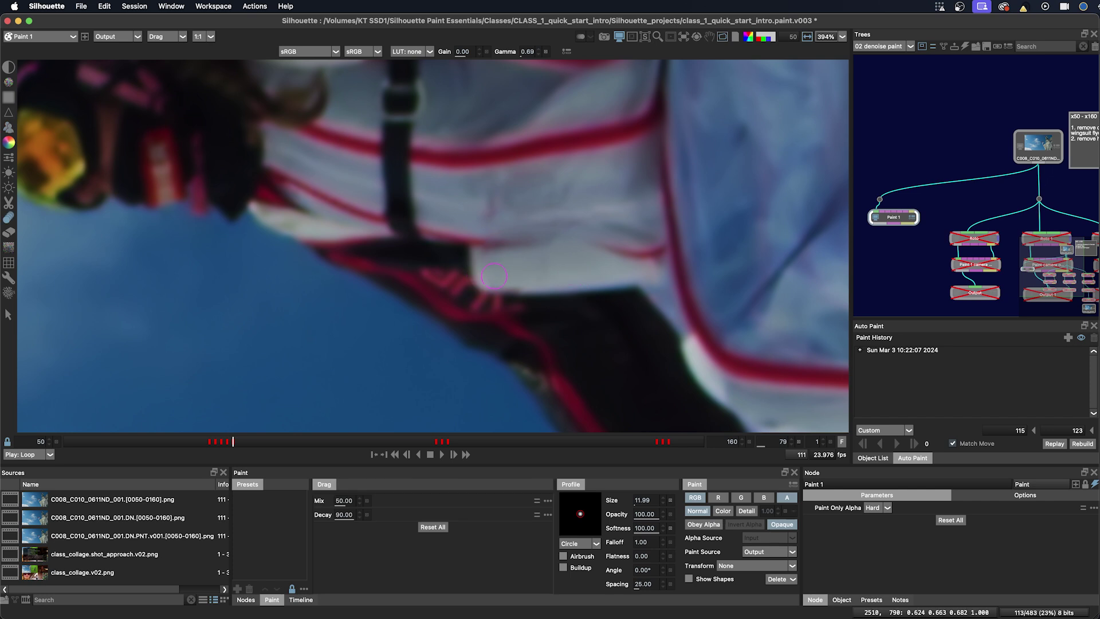
{"action": "left_click_drag", "start_coordinate": [494, 276], "coordinate": [523, 277]}
{"action": "mouse_move", "coordinate": [494, 276]}
{"action": "left_mouse_down"}
{"action": "mouse_move", "coordinate": [524, 277]}
{"action": "mouse_move", "coordinate": [540, 260]}
{"action": "left_mouse_up"}
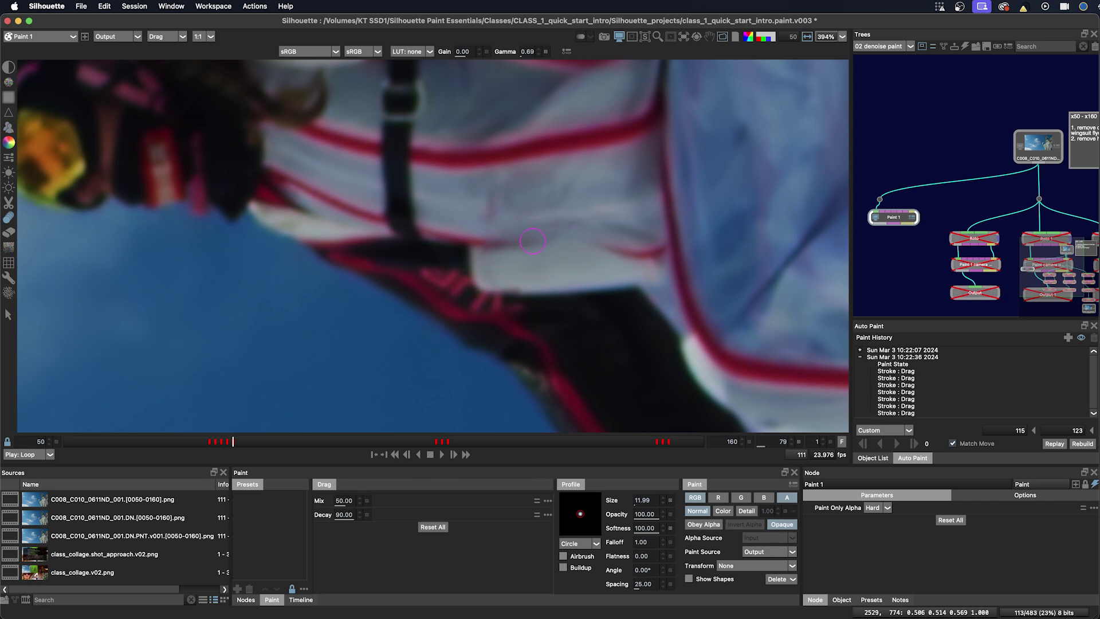
Brighten the lower edge of the white pocket on frame 79 with the Dodge brush at 70 opacity and compare it with neighbouring frames
{"action": "left_click", "coordinate": [8, 172]}
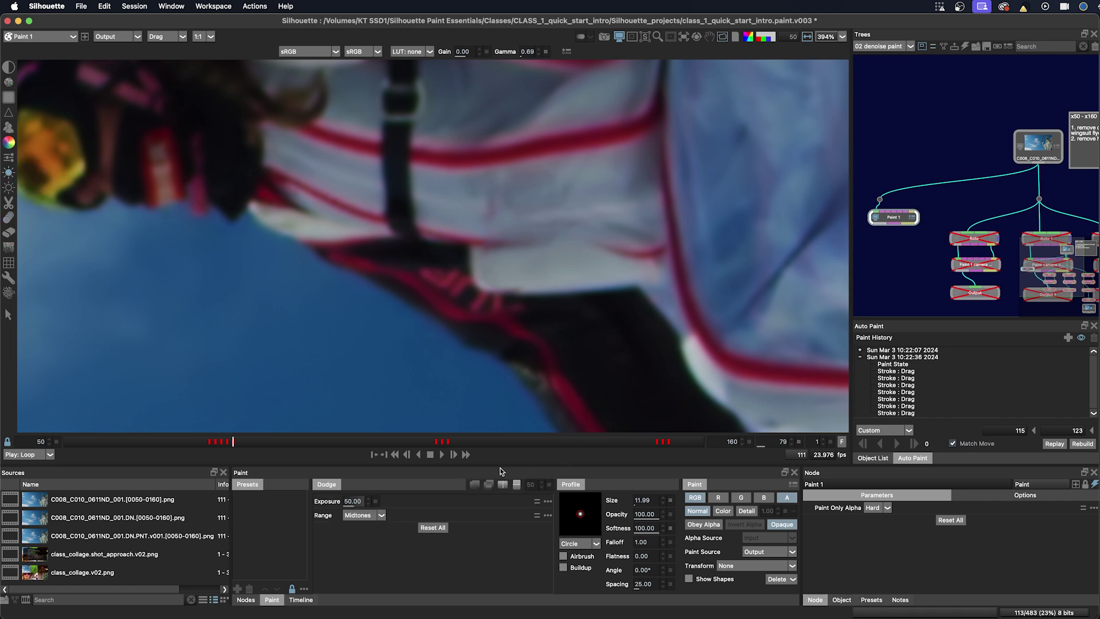
{"action": "left_click_drag", "start_coordinate": [648, 514], "coordinate": [623, 518]}
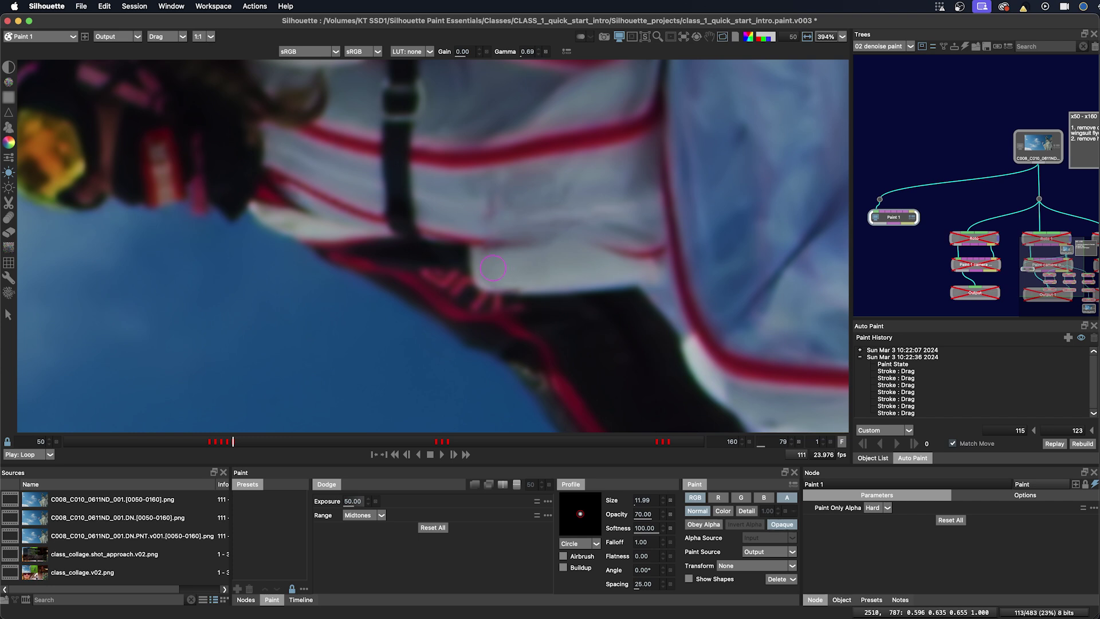
{"action": "left_click_drag", "start_coordinate": [496, 276], "coordinate": [521, 275]}
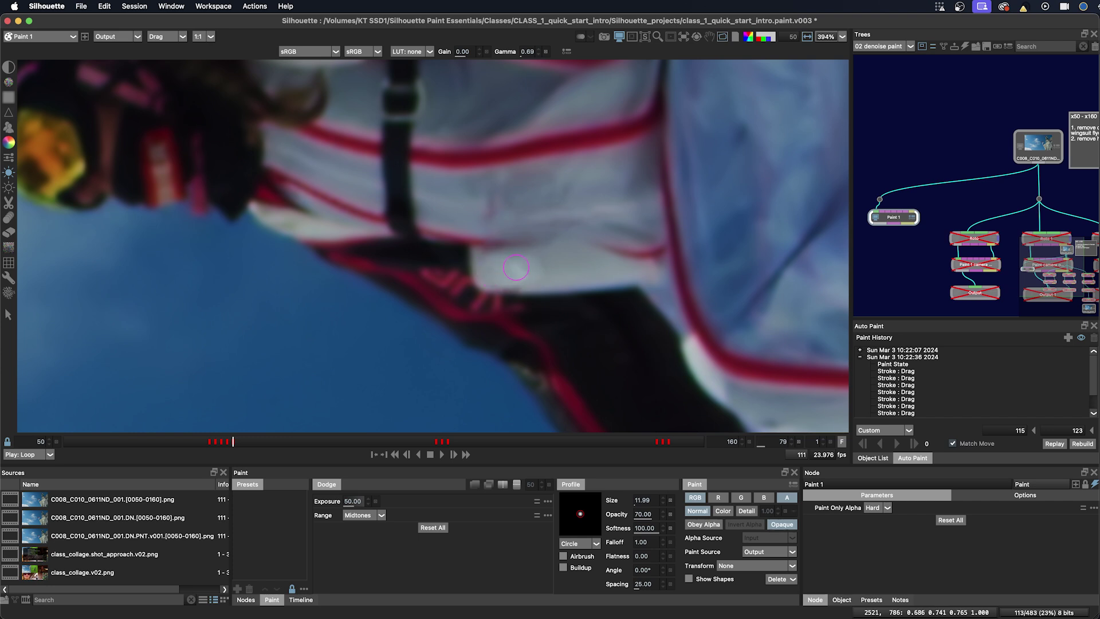
{"action": "key", "text": "Left"}
{"action": "key", "text": "Right"}
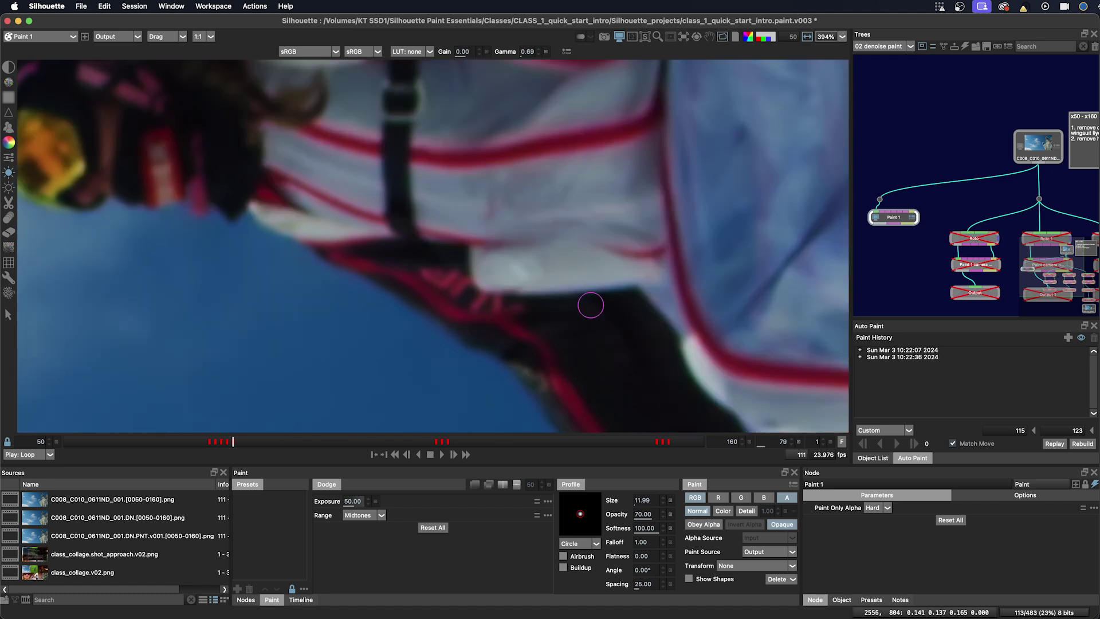
{"action": "key", "text": "Right"}
{"action": "key", "text": "Left"}
{"action": "key", "text": "Left"}
{"action": "key", "text": "Right"}
Smear the brightened pocket area on frame 79 with the Drag brush to blend it, and check it against the neighbouring frames
{"action": "key", "text": "d"}
{"action": "left_click_drag", "start_coordinate": [530, 270], "coordinate": [503, 274]}
{"action": "left_click_drag", "start_coordinate": [527, 270], "coordinate": [499, 278]}
{"action": "left_click_drag", "start_coordinate": [522, 275], "coordinate": [492, 279]}
{"action": "left_click_drag", "start_coordinate": [492, 279], "coordinate": [487, 279]}
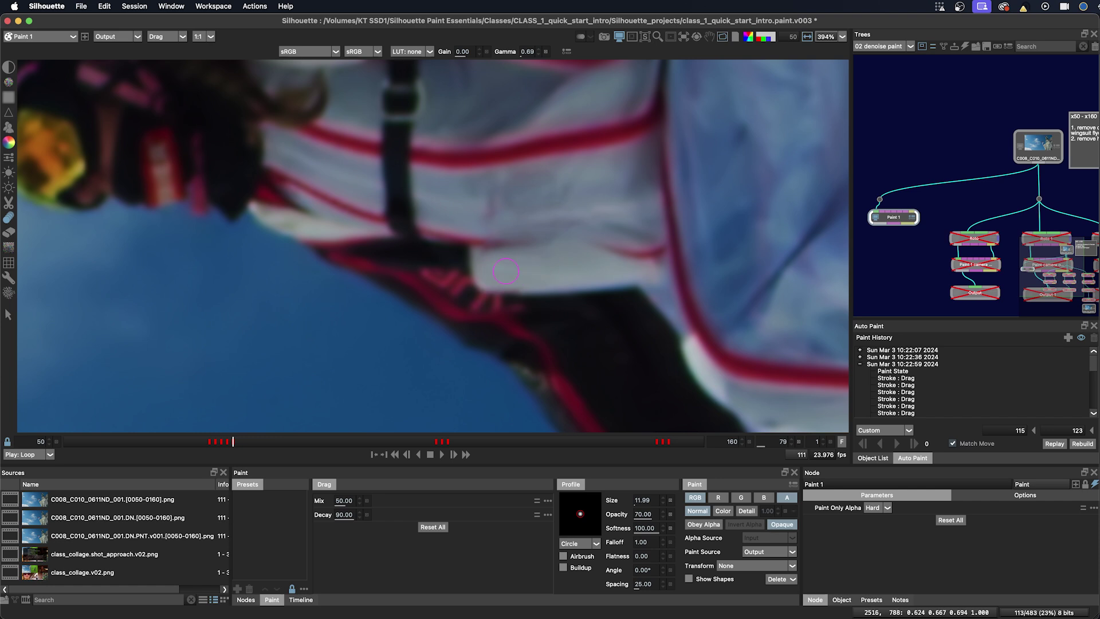
{"action": "key", "text": "z"}
{"action": "key", "text": "x"}
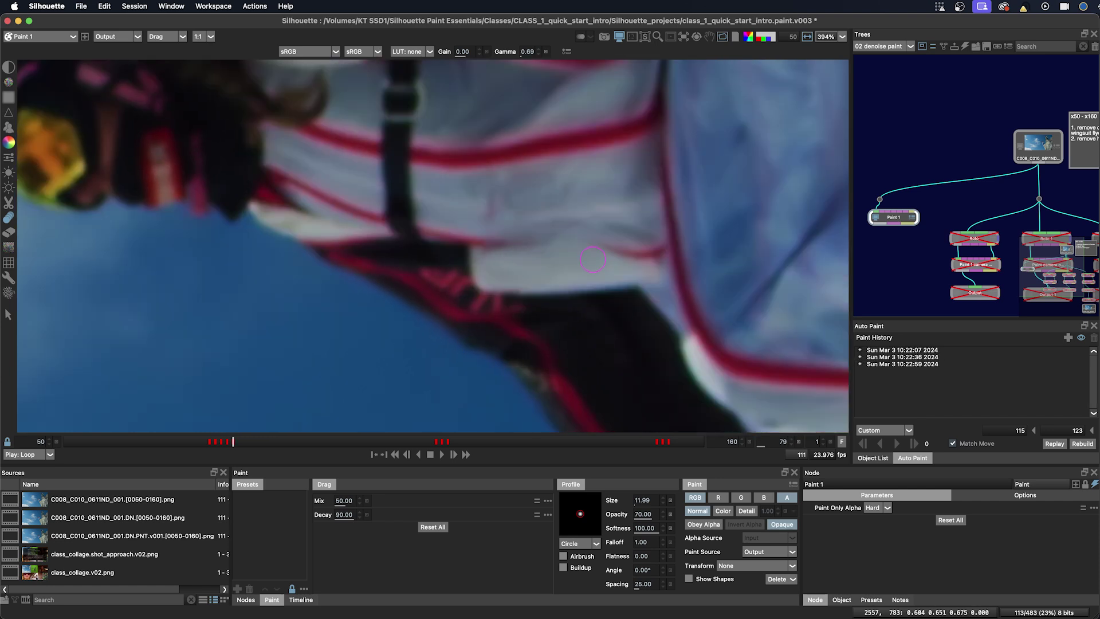
{"action": "key", "text": "x"}
{"action": "key", "text": "z"}
Lighten the middle of the white pocket on frame 79 with short Dodge strokes at 34 opacity
{"action": "left_click", "coordinate": [9, 172]}
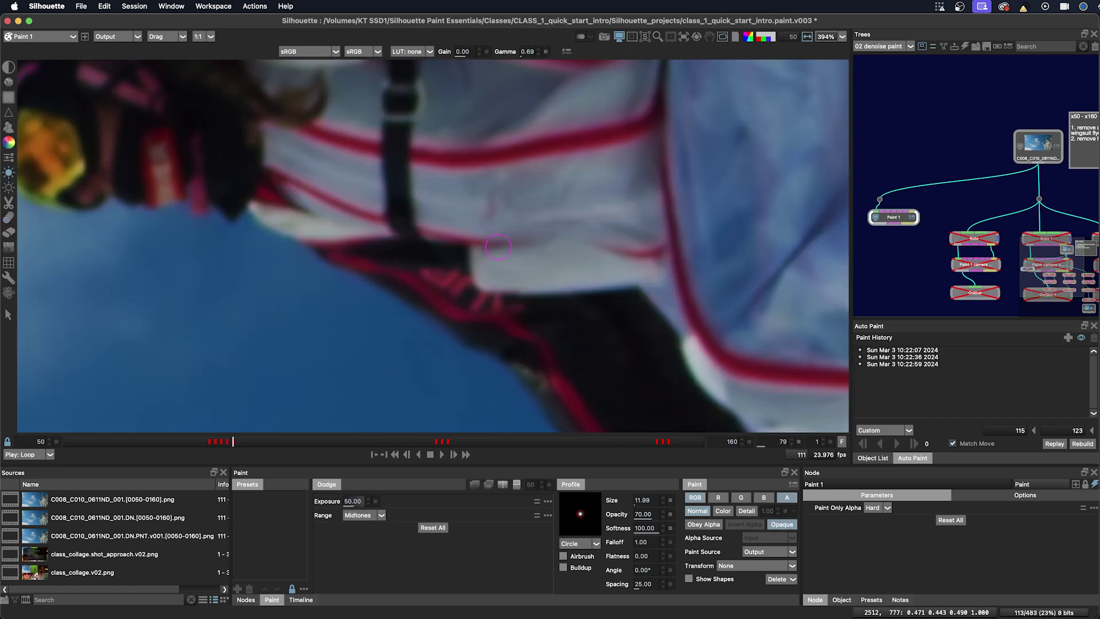
{"action": "left_click_drag", "start_coordinate": [642, 513], "coordinate": [619, 516]}
{"action": "left_click", "coordinate": [517, 275]}
{"action": "left_click", "coordinate": [522, 272]}
{"action": "left_click", "coordinate": [529, 268]}
{"action": "left_click", "coordinate": [536, 265]}
{"action": "left_click", "coordinate": [543, 260]}
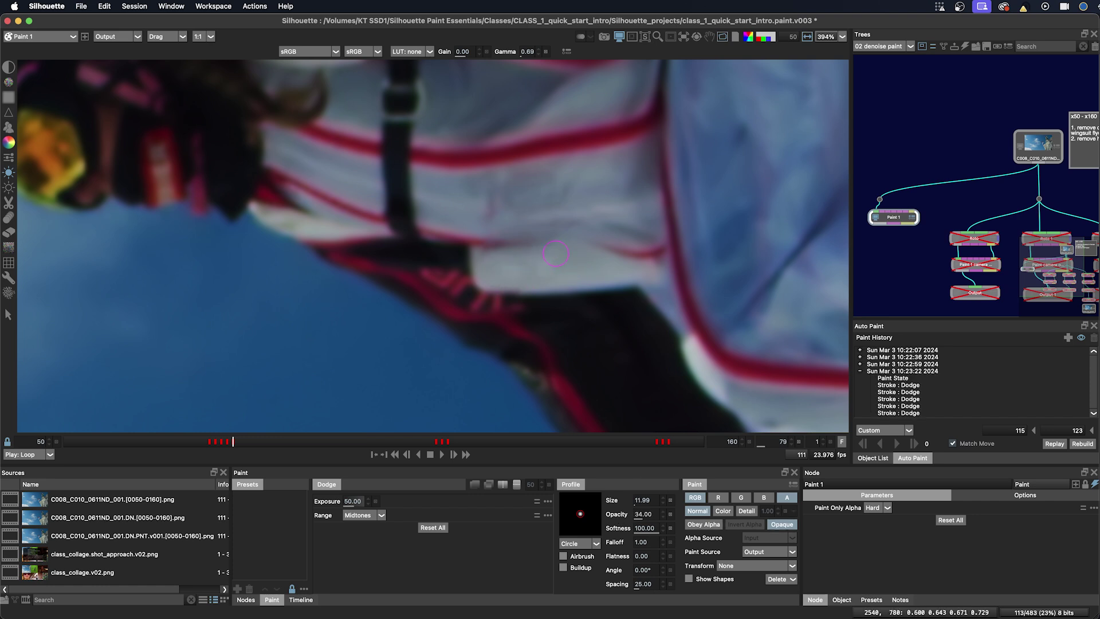
Compare the chest repair on frames 78 and 79 and touch up frame 78 with the Drag brush
{"action": "key", "text": "d"}
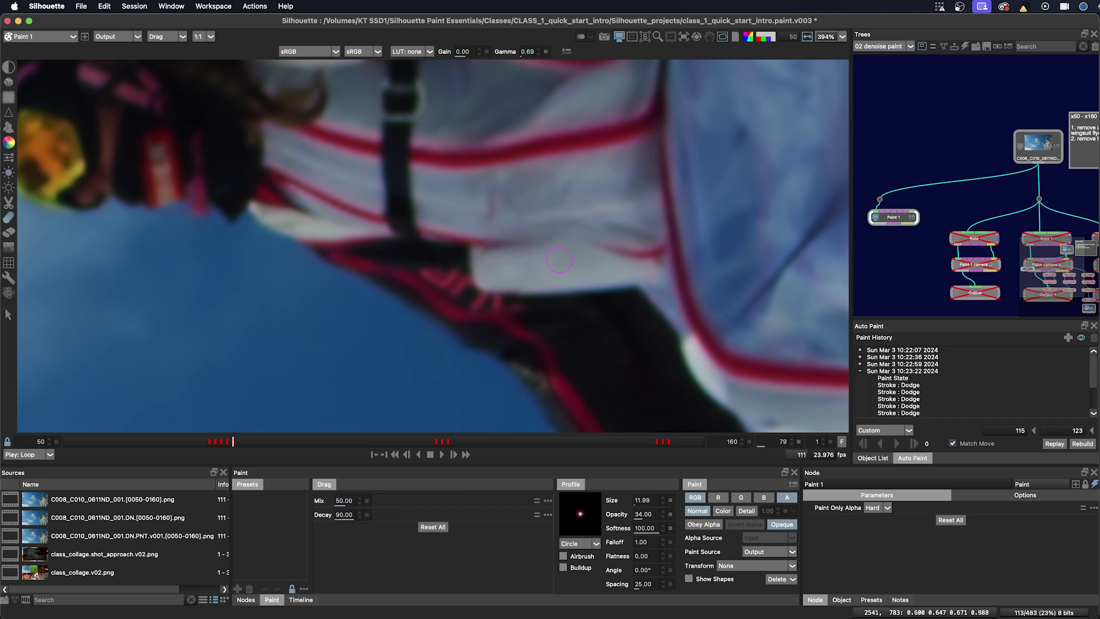
{"action": "scroll", "coordinate": [566, 269], "scroll_direction": "down", "scroll_amount": 3}
{"action": "key", "text": "z"}
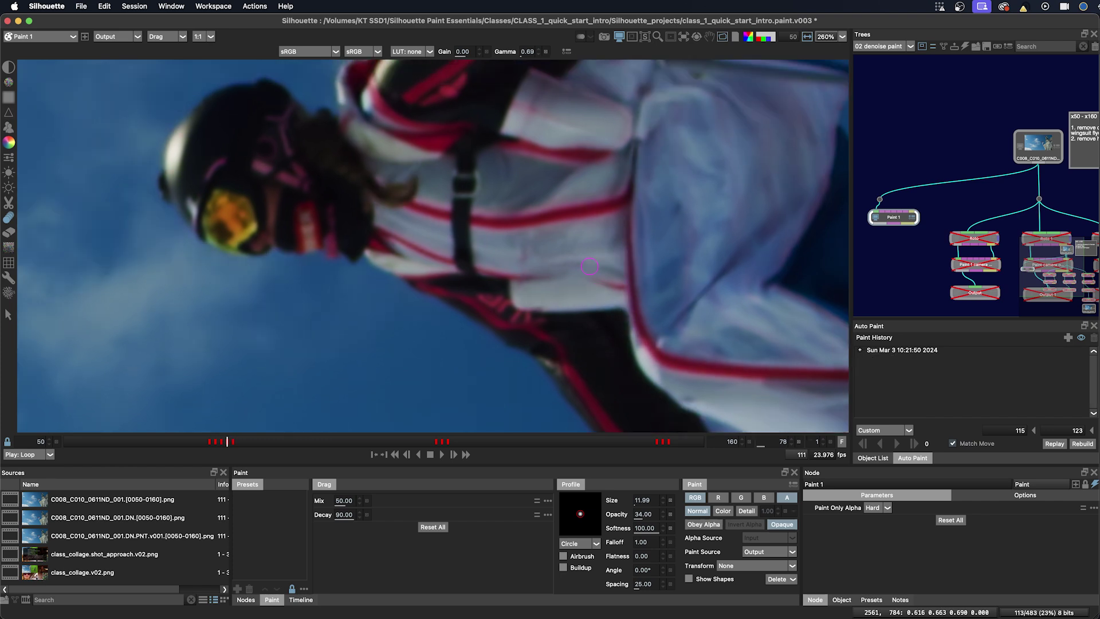
{"action": "key", "text": "x"}
{"action": "key", "text": "z"}
{"action": "key", "text": "z"}
{"action": "key", "text": "Right"}
{"action": "key", "text": "Right"}
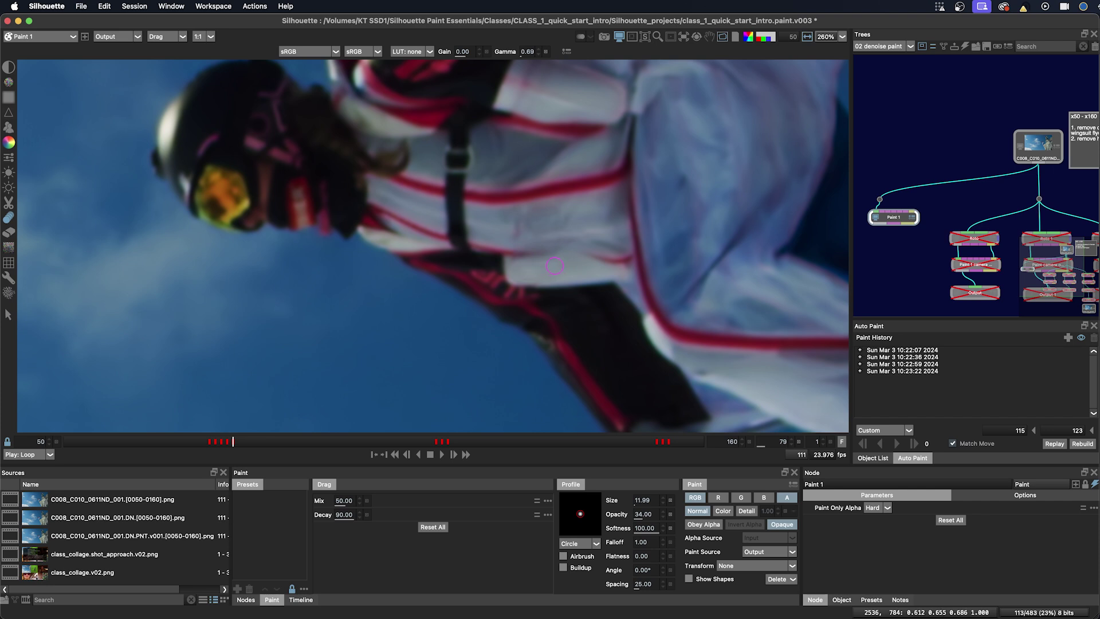
Clone softly over the repaired pocket on frame 79 at 18 opacity, using the frame 78 source
{"action": "key", "text": "c"}
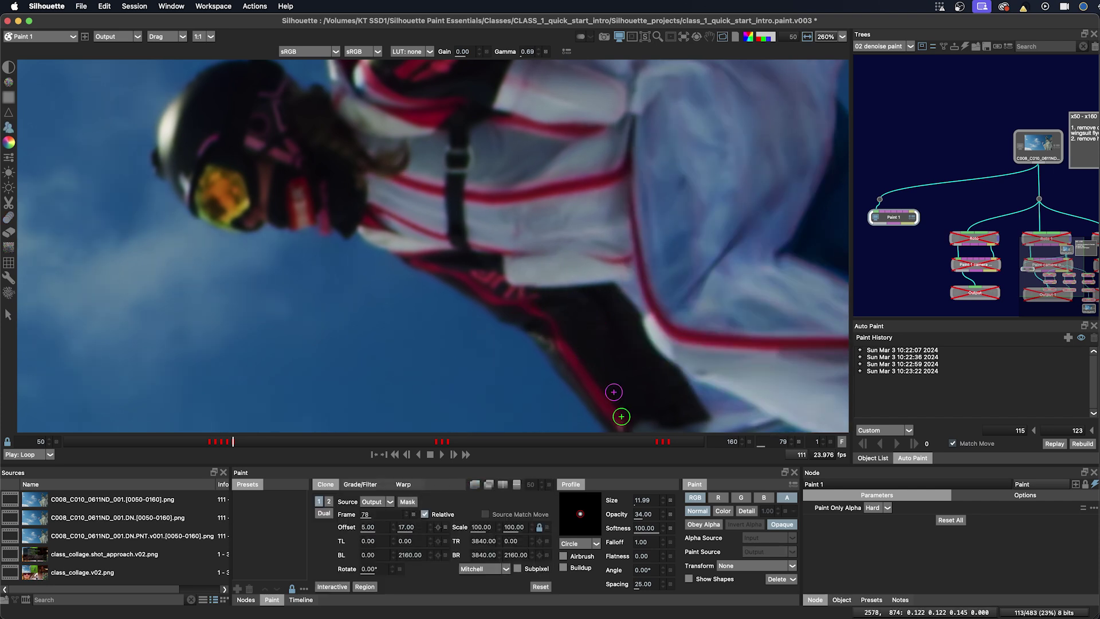
{"action": "left_click_drag", "start_coordinate": [646, 513], "coordinate": [629, 513]}
{"action": "left_click_drag", "start_coordinate": [572, 285], "coordinate": [516, 271]}
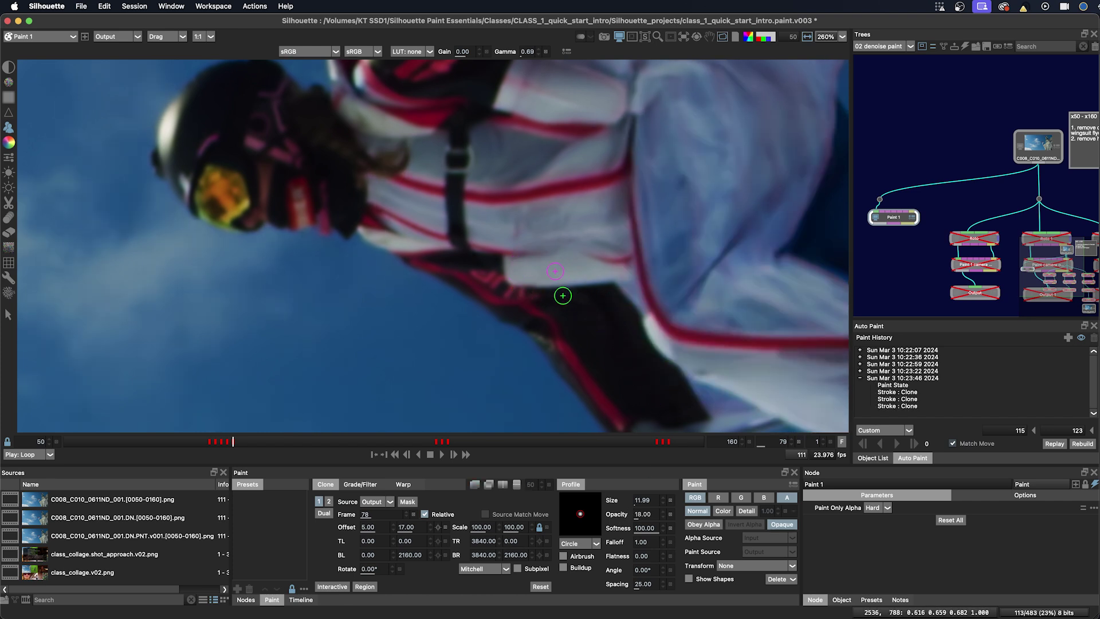
Step through the unpainted frames from 80 onward to examine how the chest mount moves
{"action": "key", "text": "Right"}
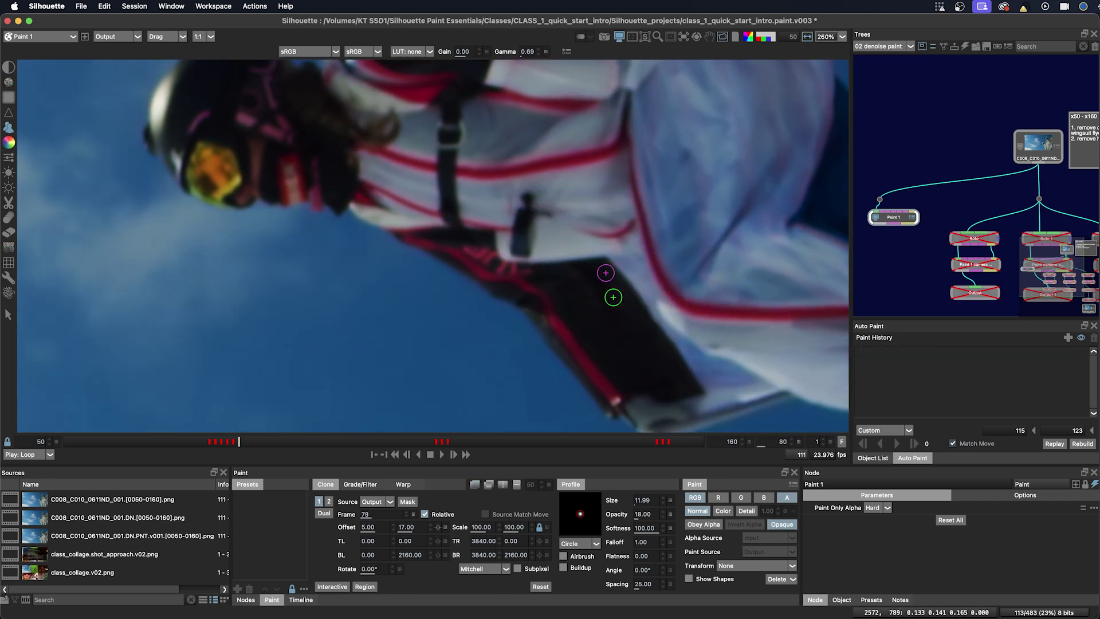
{"action": "key", "text": "Right"}
{"action": "key", "text": "Right"}
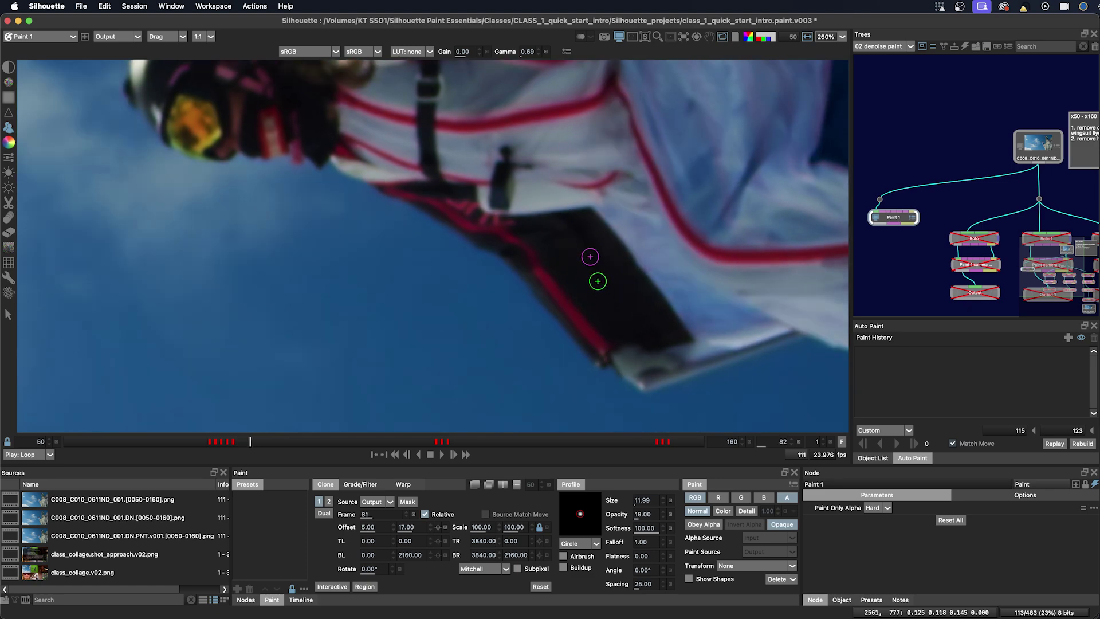
{"action": "key", "text": "Right"}
{"action": "key", "text": "Left"}
{"action": "key", "text": "Left"}
{"action": "key", "text": "Left"}
{"action": "key", "text": "Left"}
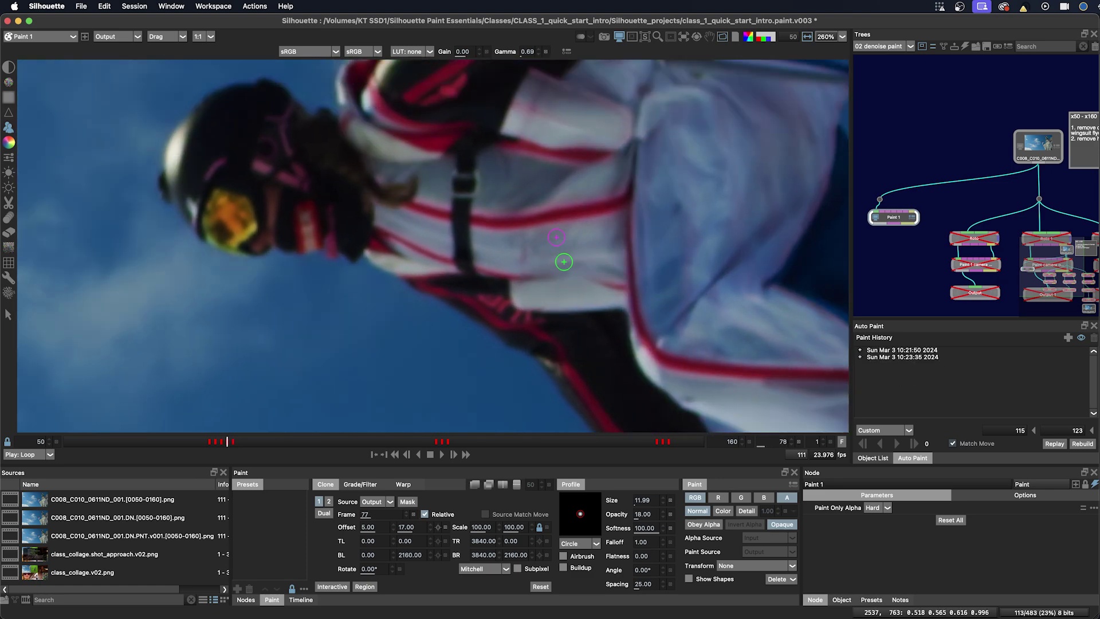
Step back through the frames before 78 down to 67 to examine the chest mount against the repaired frames
{"action": "key", "text": "Left"}
{"action": "key", "text": "Left"}
{"action": "key", "text": "Left"}
{"action": "key", "text": "Left"}
{"action": "key", "text": "Left"}
{"action": "key", "text": "Left"}
{"action": "key", "text": "Left"}
{"action": "key", "text": "Left"}
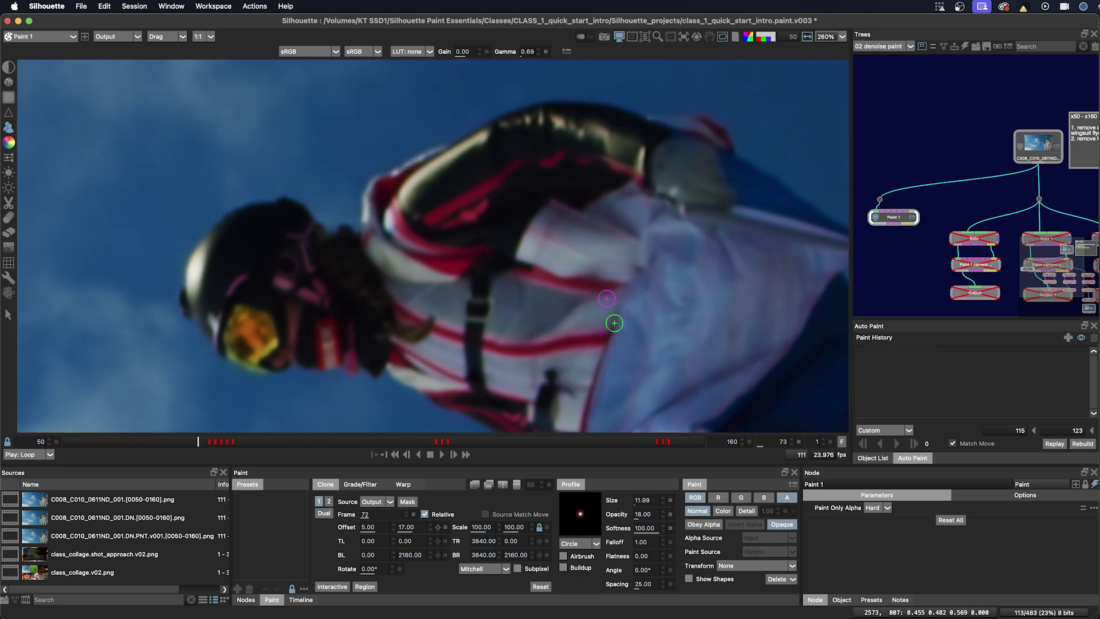
{"action": "key", "text": "Left"}
{"action": "key", "text": "Left"}
{"action": "key", "text": "Left"}
{"action": "key", "text": "Left"}
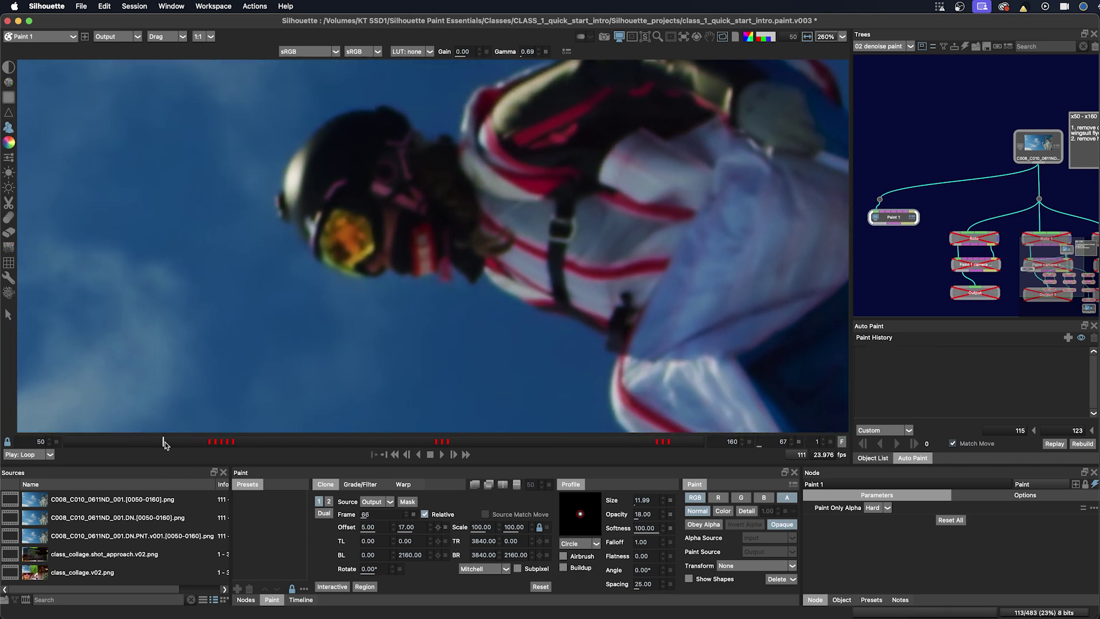
{"action": "key", "text": "Right"}
{"action": "key", "text": "Right"}
{"action": "key", "text": "Right"}
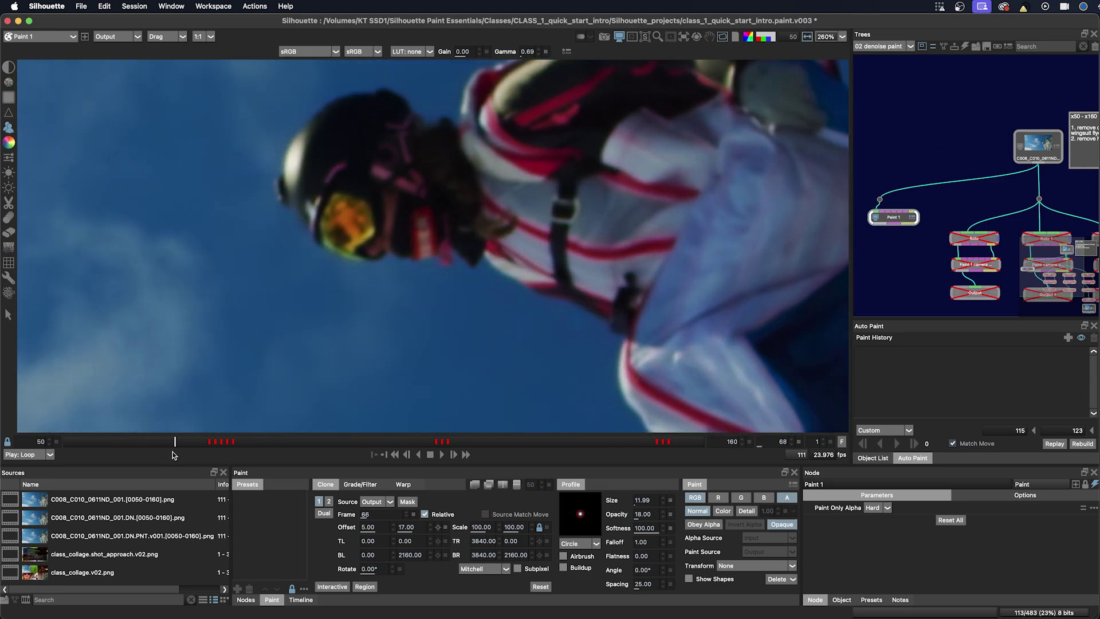
Scrub the timeline between frames 61 and 76 to examine where the mount meets the arm and chest
{"action": "left_click_drag", "start_coordinate": [181, 456], "coordinate": [156, 453]}
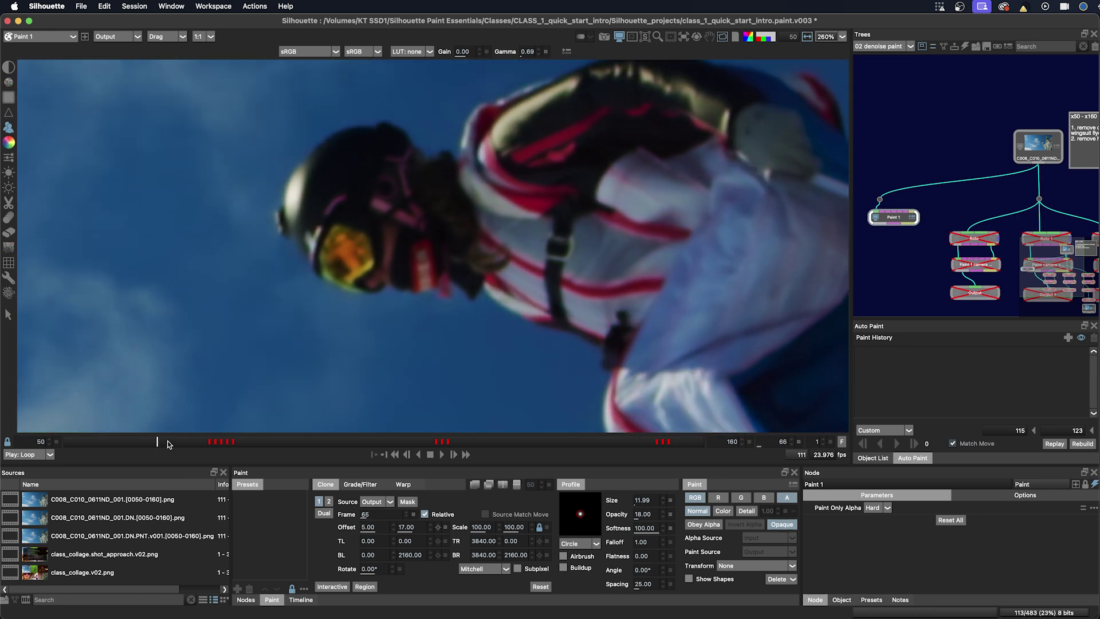
{"action": "left_click_drag", "start_coordinate": [169, 444], "coordinate": [204, 445]}
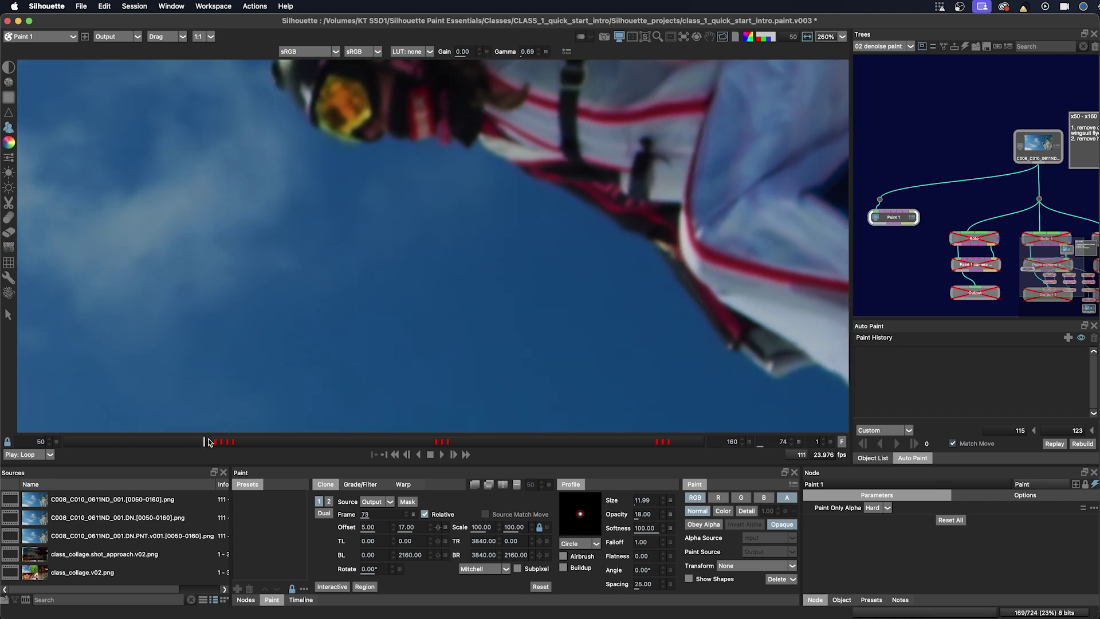
{"action": "left_click", "coordinate": [163, 445]}
{"action": "left_click_drag", "start_coordinate": [164, 444], "coordinate": [129, 450]}
{"action": "left_click_drag", "start_coordinate": [375, 364], "coordinate": [360, 250]}
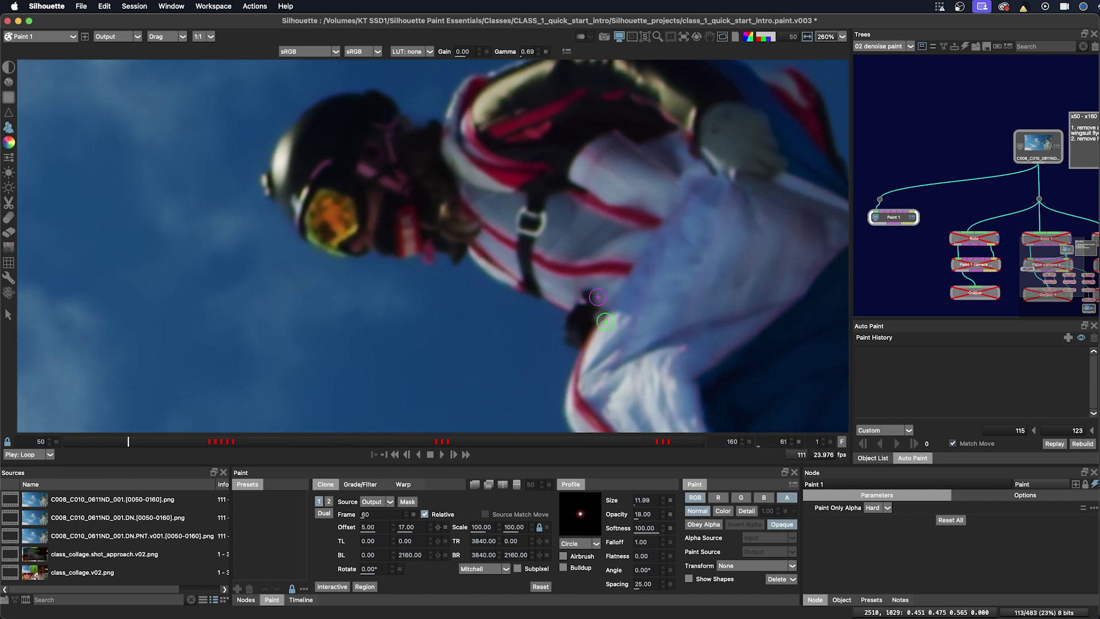
{"action": "left_click_drag", "start_coordinate": [128, 445], "coordinate": [215, 441]}
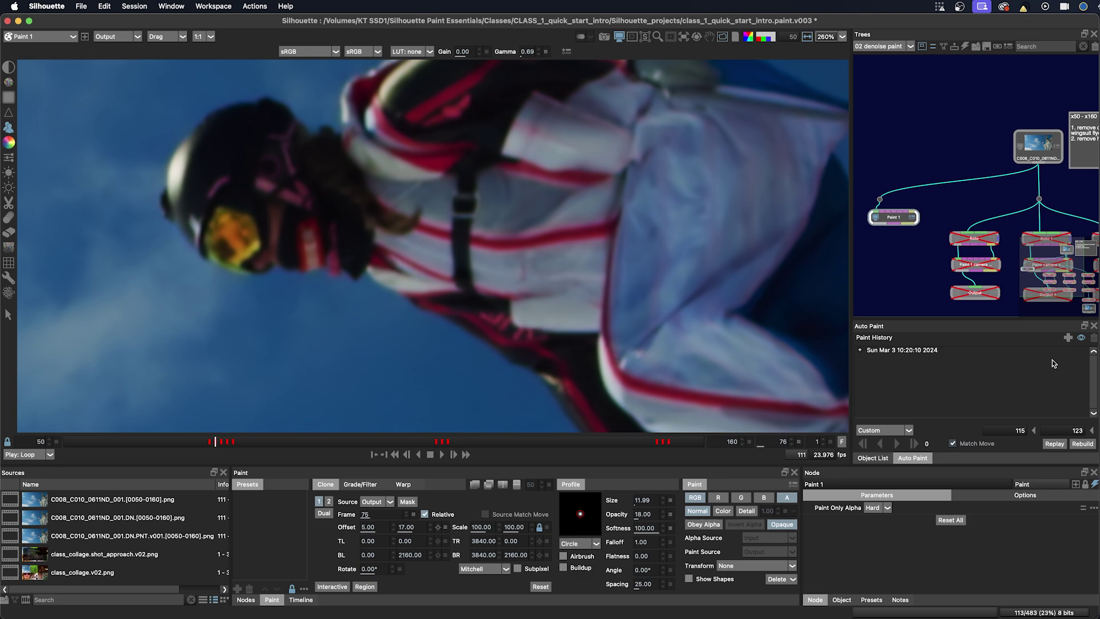
On frame 69, align the clone source from frame 68 with an offset of 4, -2 and clone over the chest mount
{"action": "left_click_drag", "start_coordinate": [215, 442], "coordinate": [177, 451]}
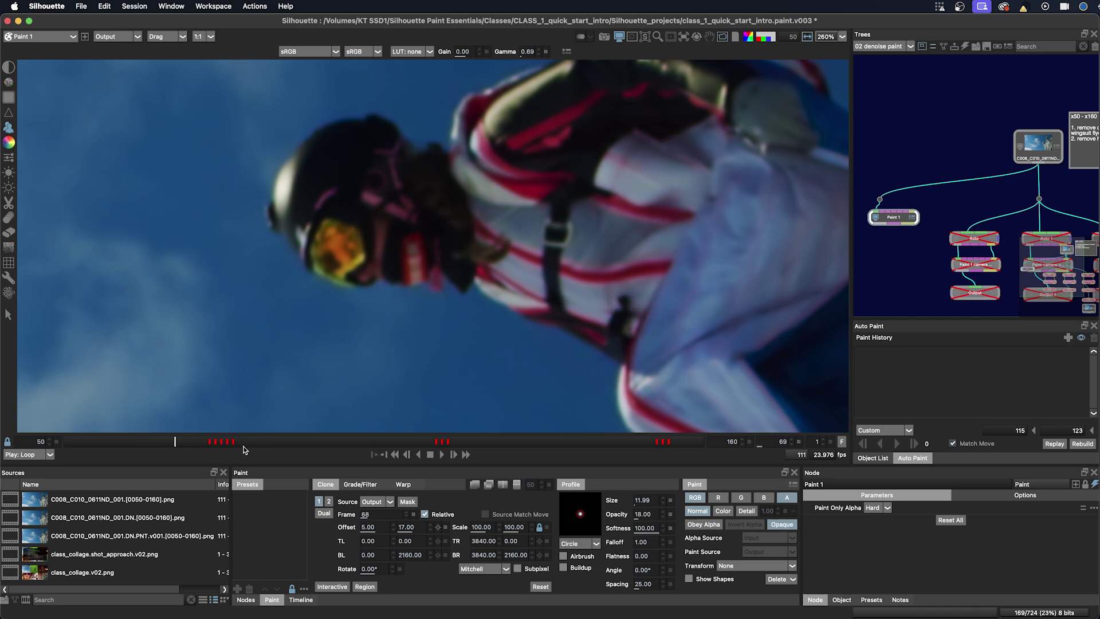
{"action": "left_click_drag", "start_coordinate": [639, 317], "coordinate": [645, 314], "text": "shift"}
{"action": "left_click", "coordinate": [637, 295]}
{"action": "left_click", "coordinate": [629, 291]}
{"action": "left_click", "coordinate": [626, 325]}
Set the clone opacity to 100 and the source to frame 69, and clone suit fabric over the top and side of the mount
{"action": "left_click", "coordinate": [662, 516]}
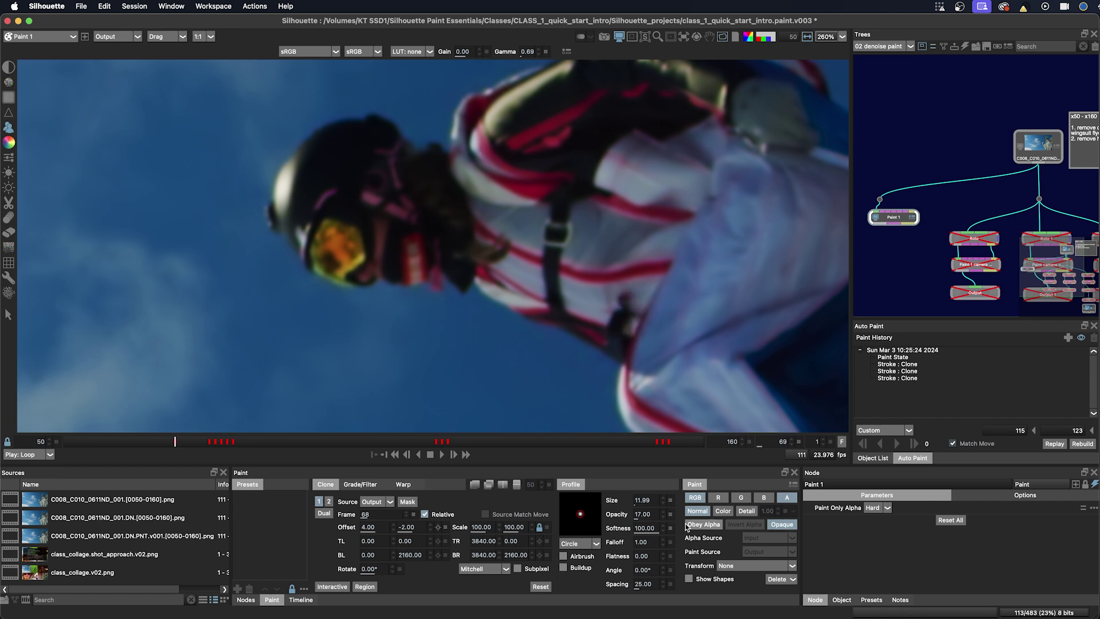
{"action": "left_click", "coordinate": [671, 513]}
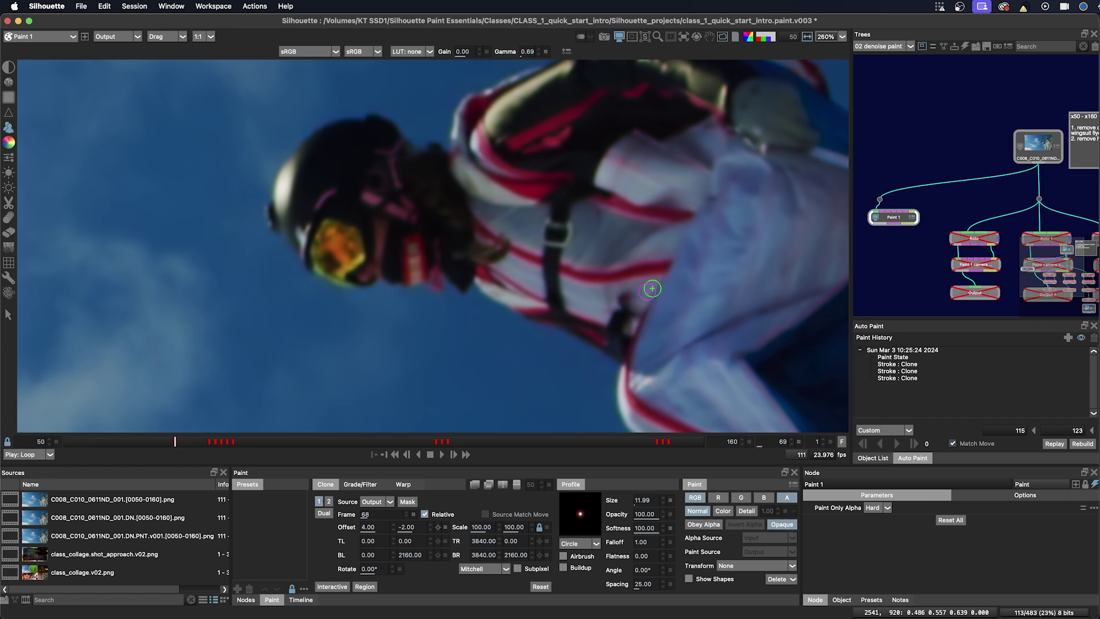
{"action": "left_click_drag", "start_coordinate": [647, 291], "coordinate": [645, 284]}
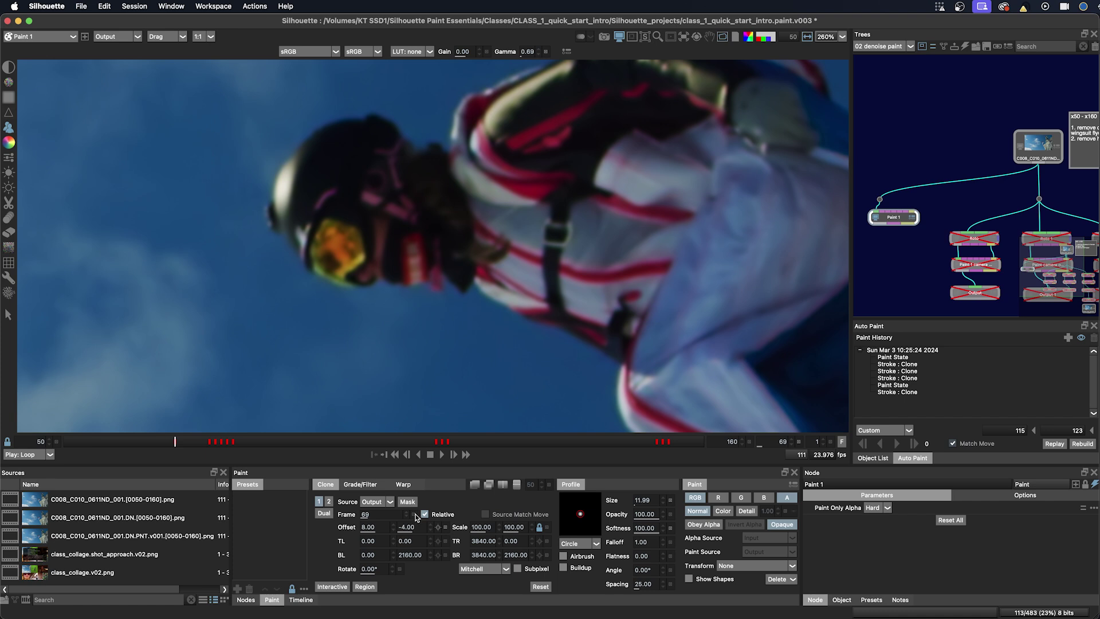
{"action": "left_click_drag", "start_coordinate": [655, 282], "coordinate": [649, 284]}
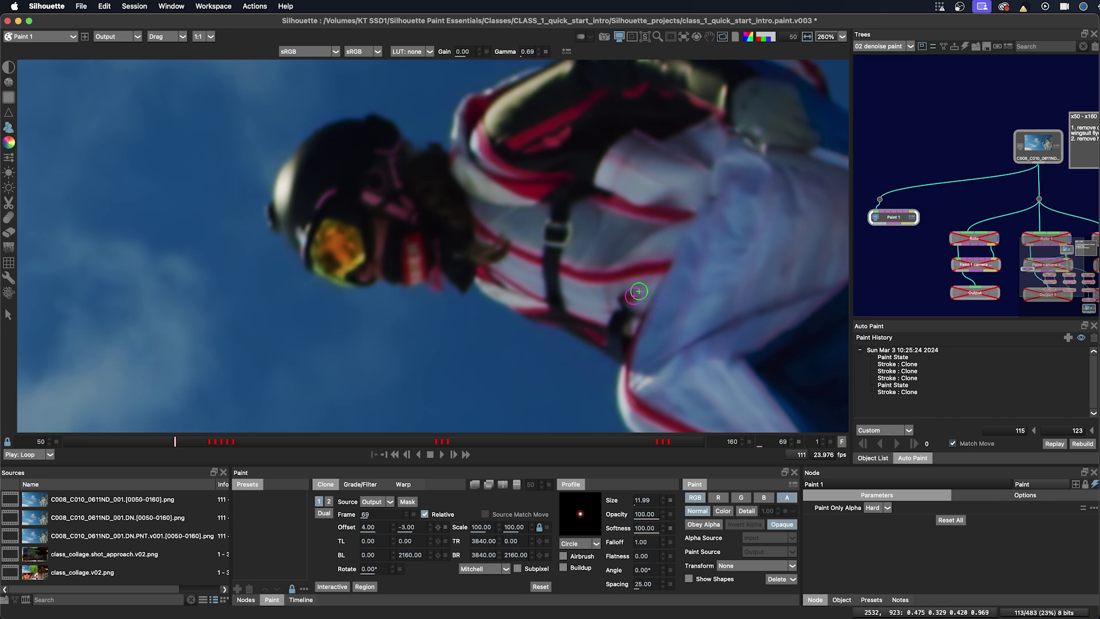
{"action": "left_click", "coordinate": [638, 292]}
{"action": "left_click", "coordinate": [639, 287]}
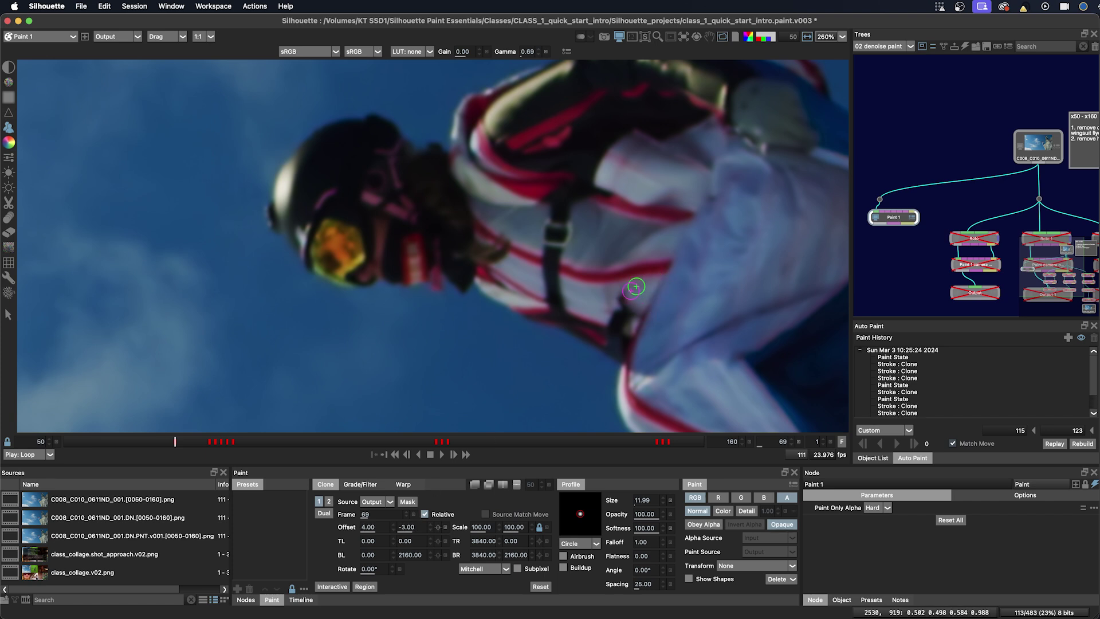
{"action": "mouse_move", "coordinate": [618, 288]}
{"action": "left_mouse_down"}
{"action": "mouse_move", "coordinate": [567, 303]}
{"action": "mouse_move", "coordinate": [606, 310]}
{"action": "left_mouse_up"}
{"action": "left_click", "coordinate": [612, 319]}
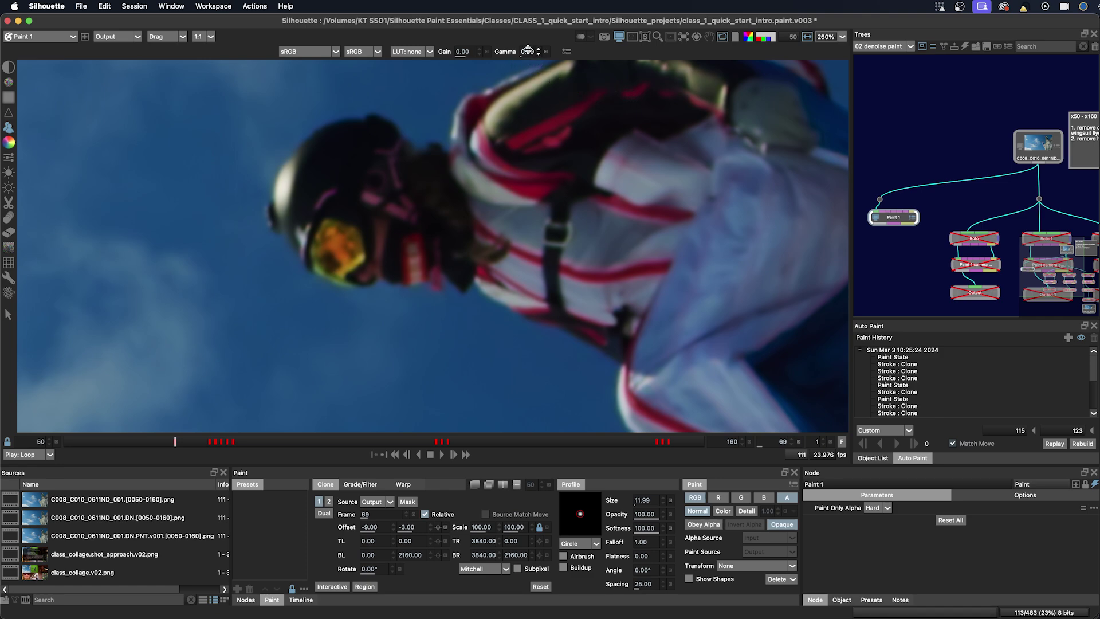
Raise the viewer gamma to 1.02 and compare the mount area on frame 69 with the following frames up to 74
{"action": "left_click_drag", "start_coordinate": [527, 53], "coordinate": [530, 53]}
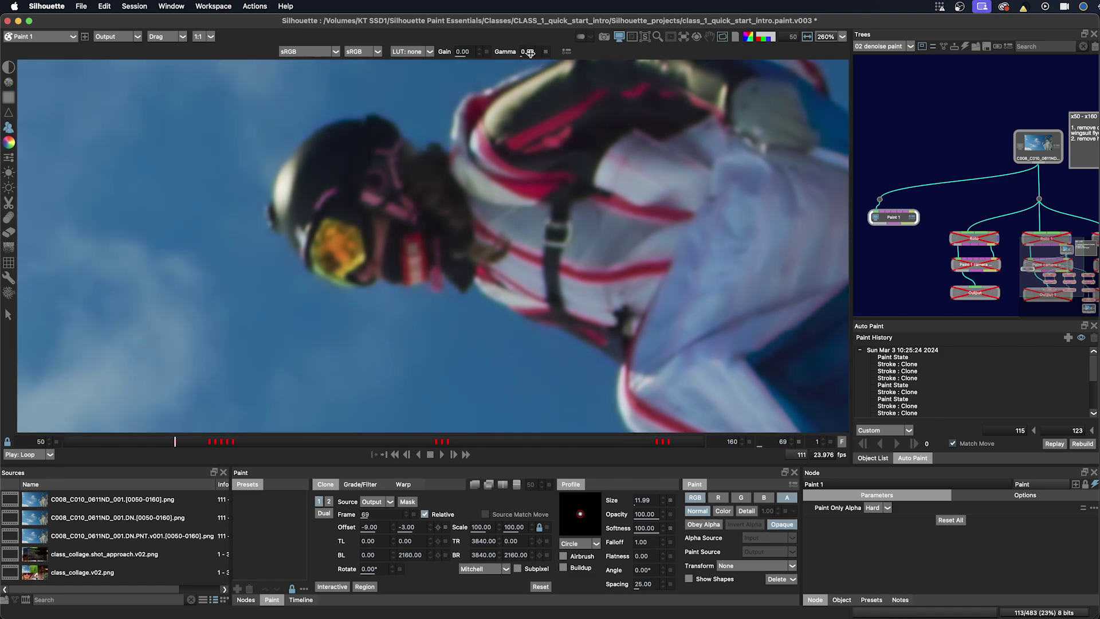
{"action": "key", "text": "x"}
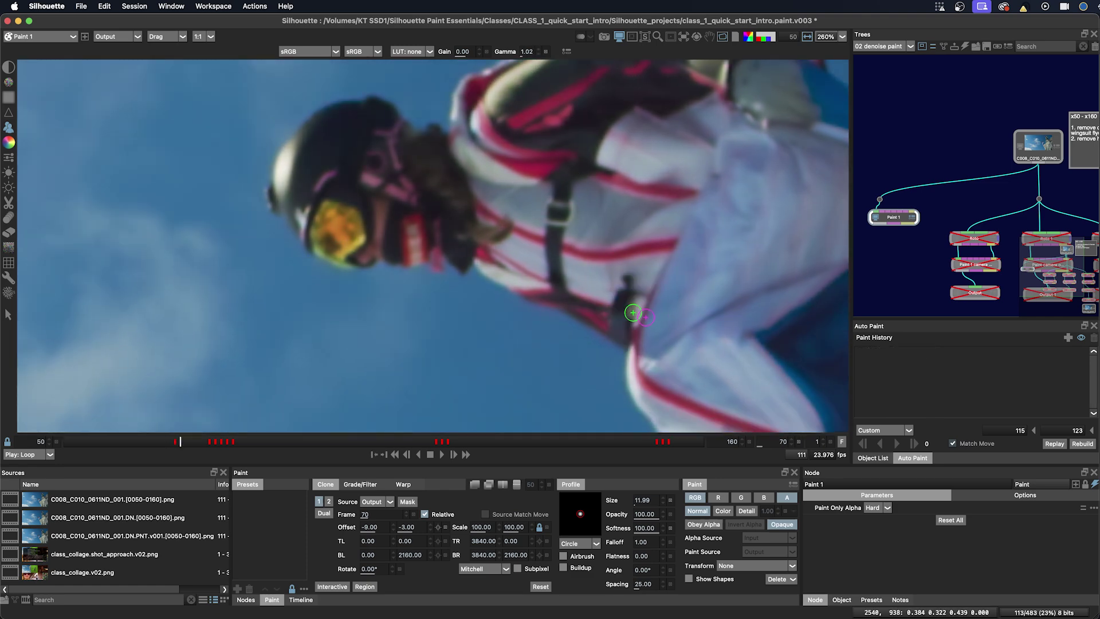
{"action": "key", "text": "z"}
{"action": "key", "text": "z"}
{"action": "key", "text": "x"}
{"action": "key", "text": "x"}
{"action": "key", "text": "Right"}
{"action": "key", "text": "Right"}
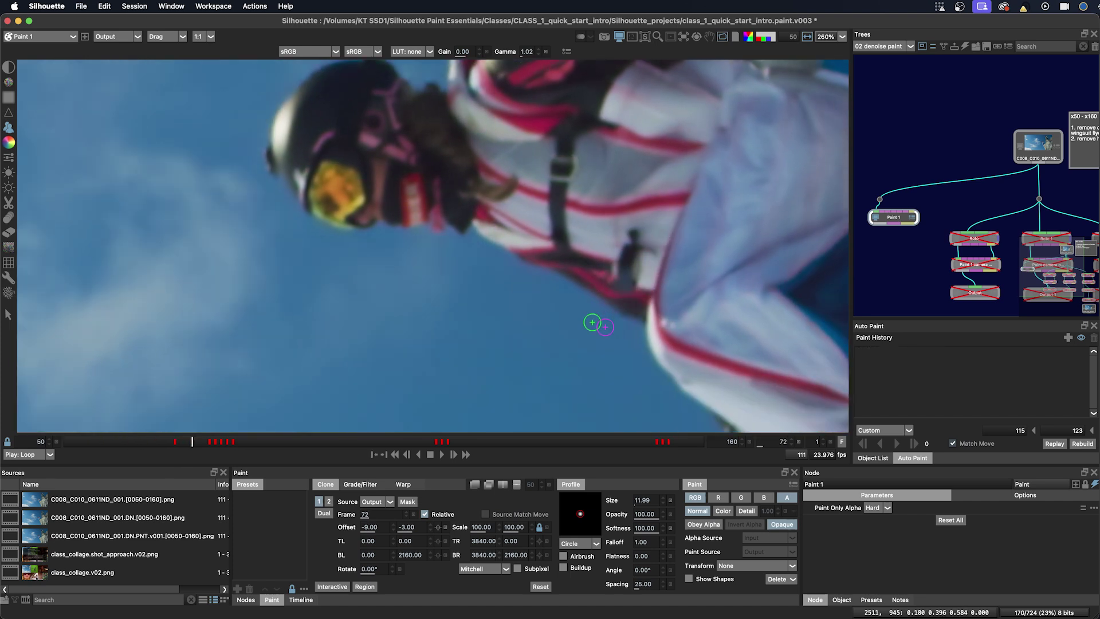
{"action": "key", "text": "Right"}
{"action": "key", "text": "Right"}
{"action": "key", "text": "Left"}
{"action": "key", "text": "Left"}
{"action": "key", "text": "Left"}
{"action": "key", "text": "Left"}
{"action": "key", "text": "Left"}
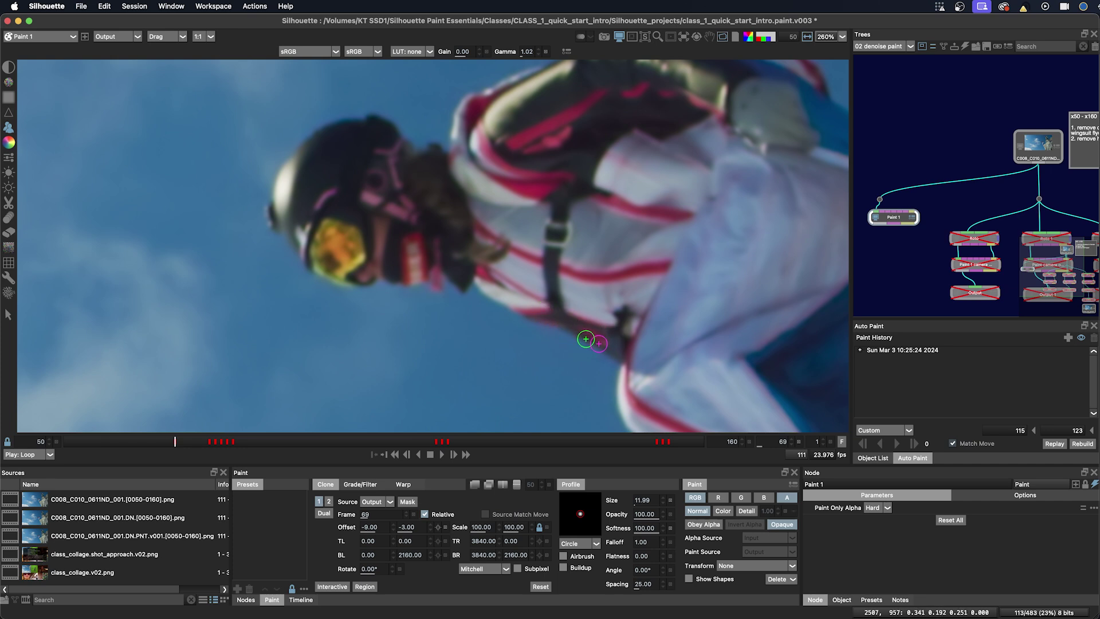
On frame 69, clone suit fabric over the remaining dark mount beside the arm with an 11.99 brush, comparing against the next frame
{"action": "left_click", "coordinate": [608, 320]}
{"action": "left_click", "coordinate": [618, 324]}
{"action": "left_click", "coordinate": [620, 329]}
{"action": "left_click", "coordinate": [619, 312]}
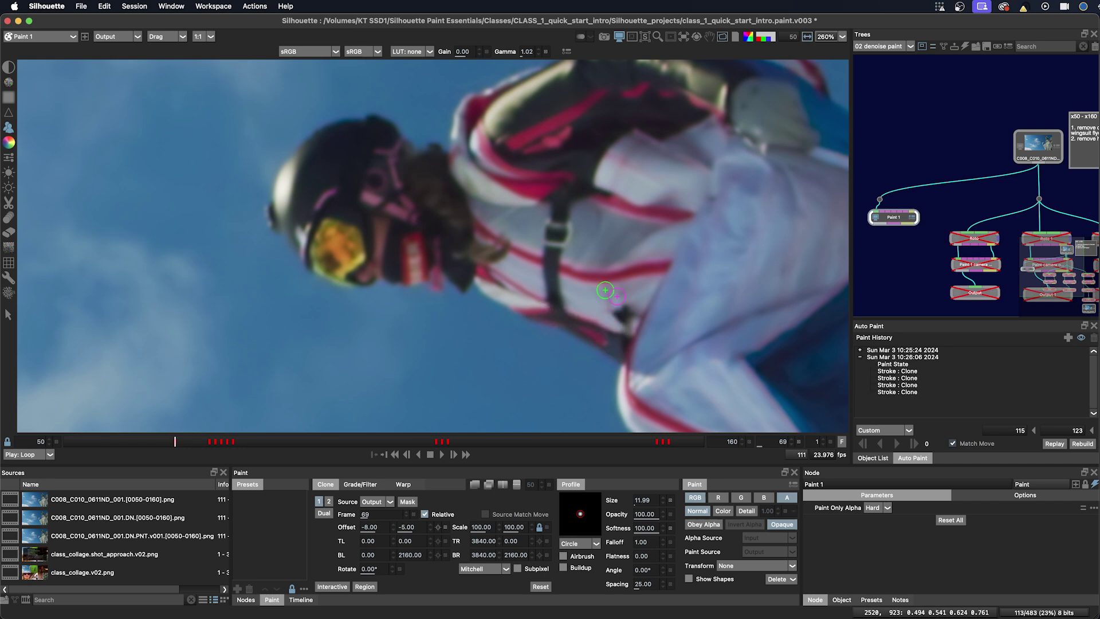
{"action": "left_click", "coordinate": [614, 301]}
{"action": "mouse_move", "coordinate": [602, 296]}
{"action": "left_mouse_down"}
{"action": "mouse_move", "coordinate": [579, 293]}
{"action": "mouse_move", "coordinate": [627, 298]}
{"action": "left_mouse_up"}
{"action": "left_click", "coordinate": [619, 309]}
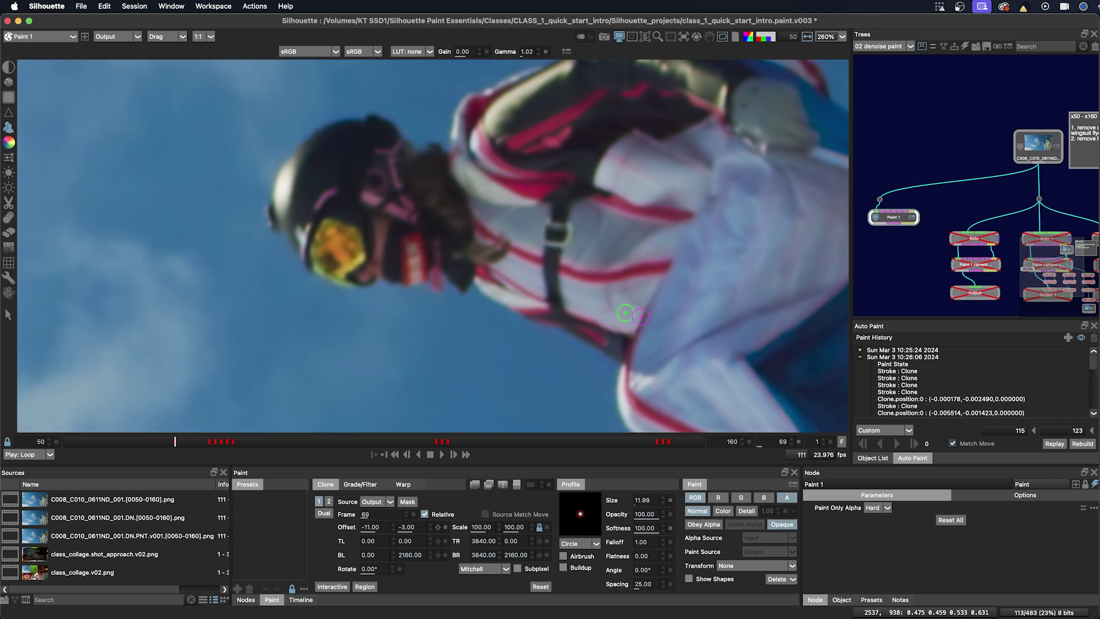
{"action": "key", "text": "Right"}
{"action": "key", "text": "Left"}
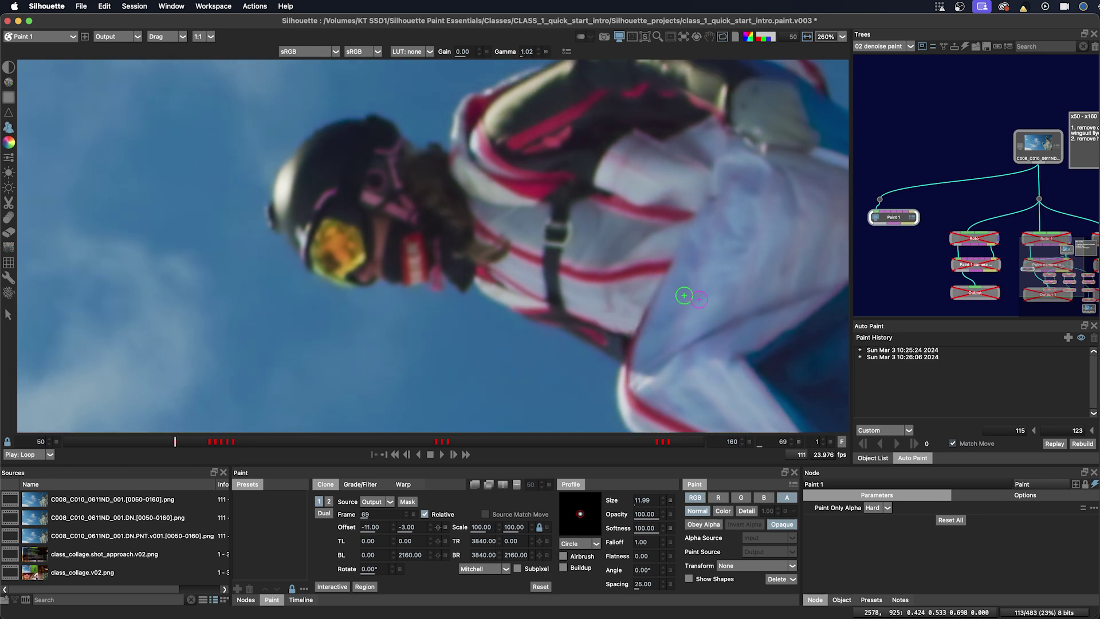
{"action": "key", "text": "Right"}
{"action": "key", "text": "Left"}
Clean up the repaired fabric on frame 69 by cloning from an offset of -17, -2 and check it against frame 70
{"action": "left_click_drag", "start_coordinate": [594, 304], "coordinate": [610, 303]}
{"action": "left_click", "coordinate": [603, 300]}
{"action": "left_click", "coordinate": [602, 300]}
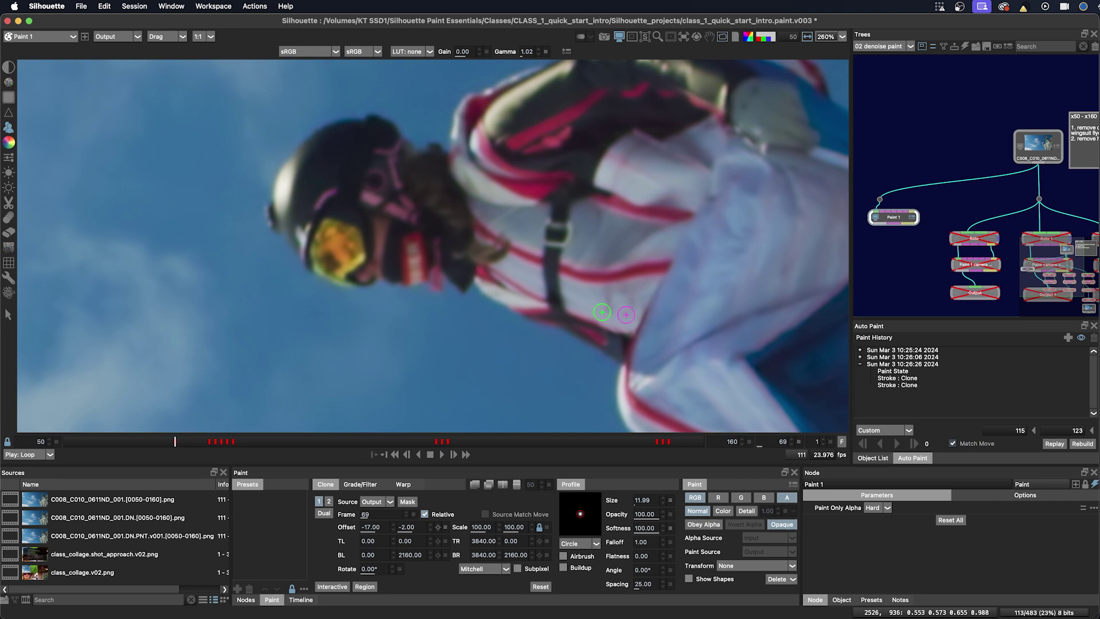
{"action": "key", "text": "Right"}
{"action": "key", "text": "Left"}
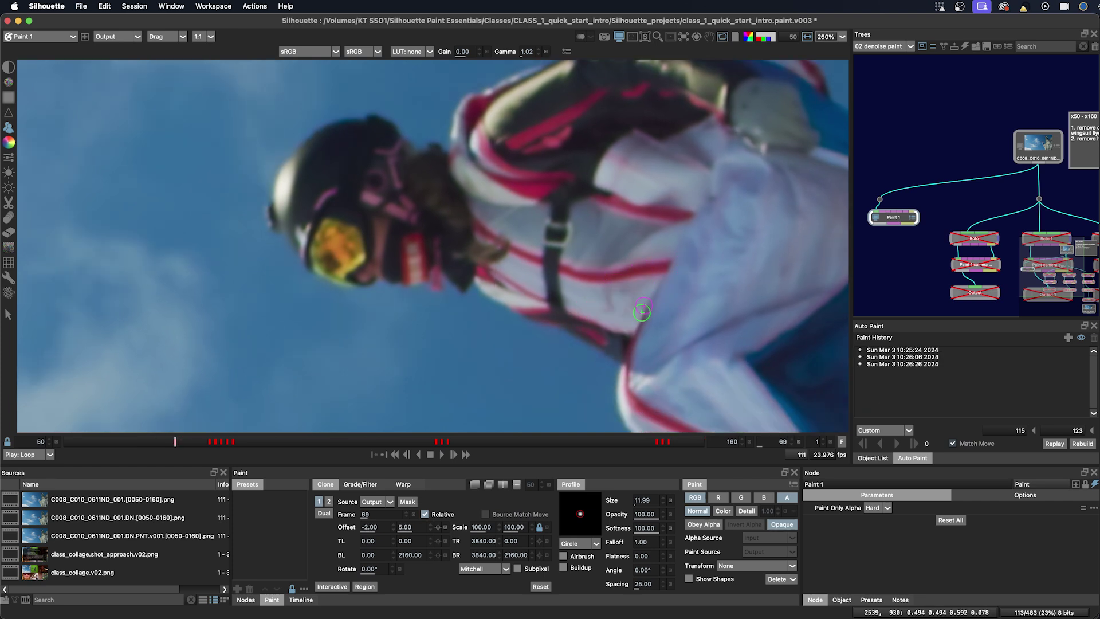
Compare frame 69 with its original input and reshape the suit fabric along the arm edge with the Drag brush
{"action": "key", "text": "1"}
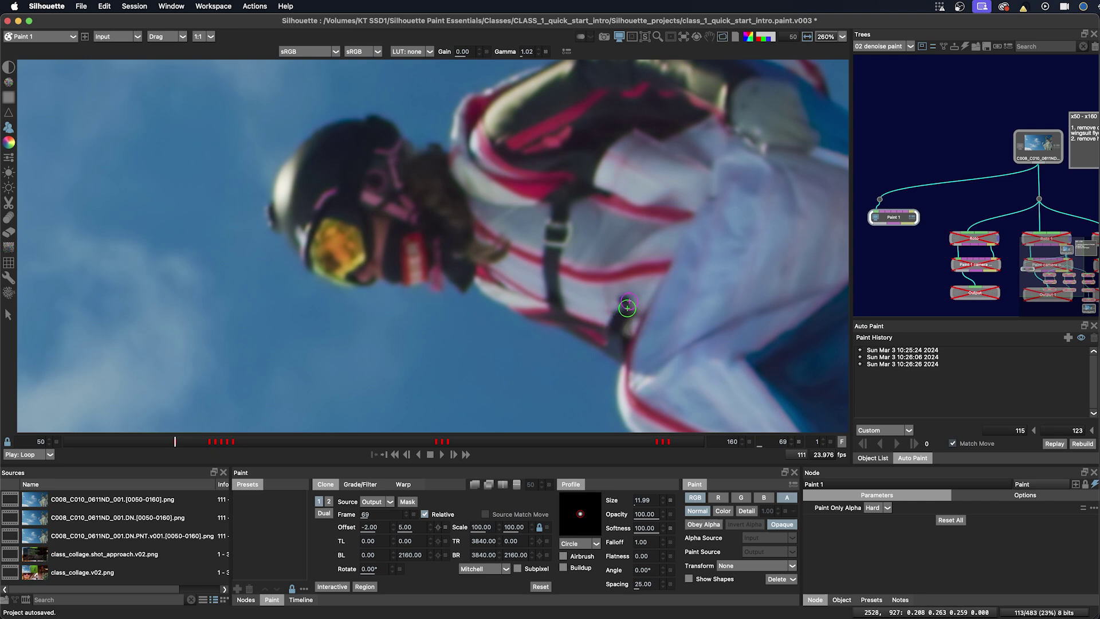
{"action": "key", "text": "i"}
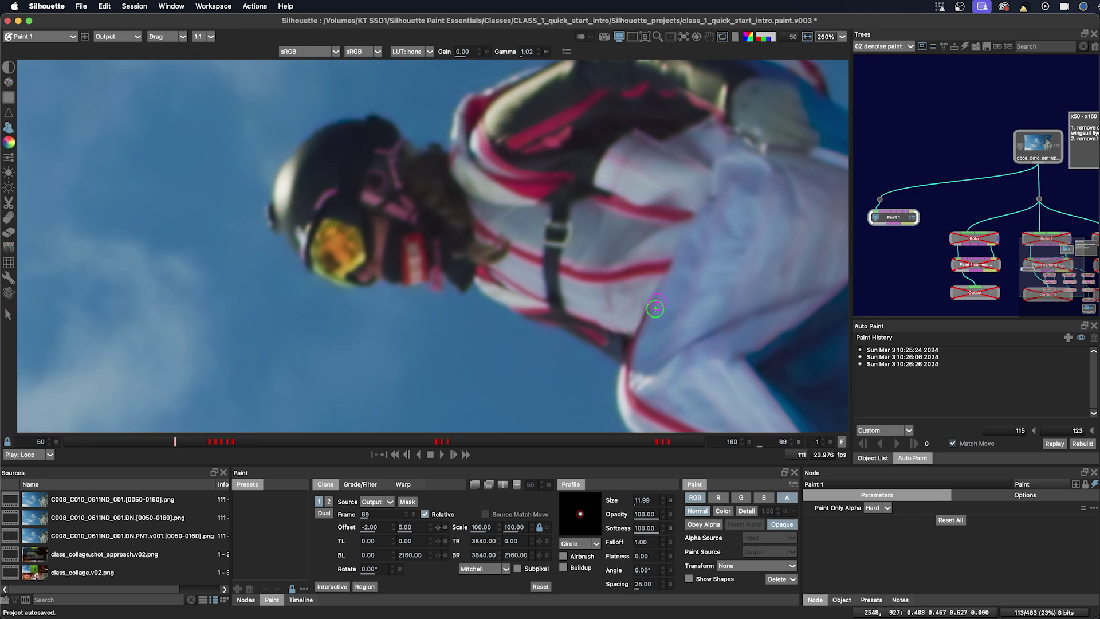
{"action": "left_click", "coordinate": [9, 218]}
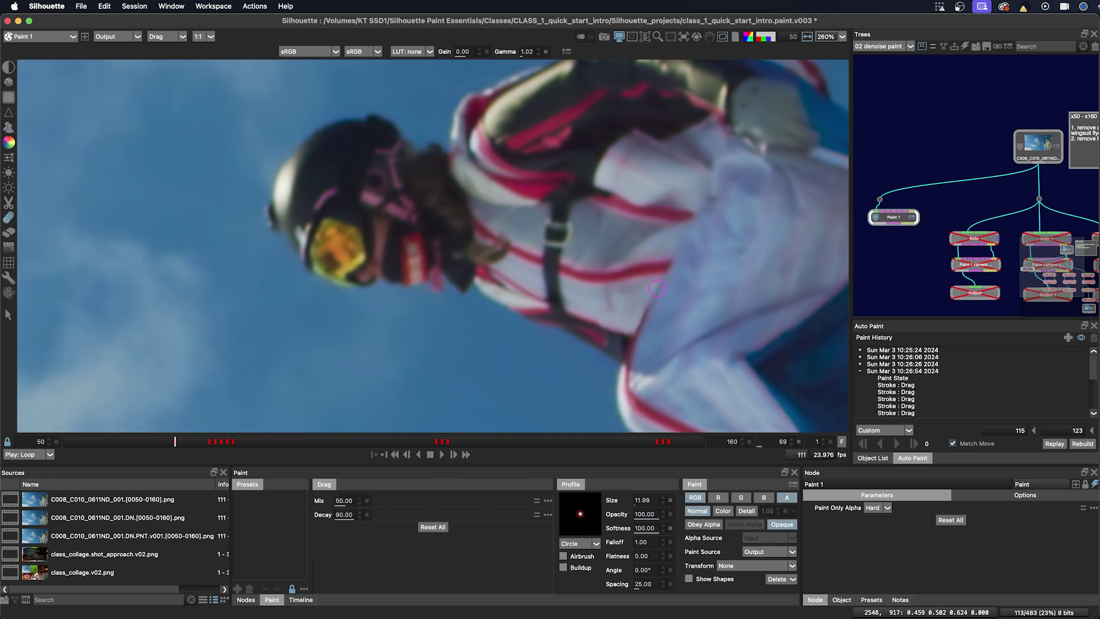
{"action": "left_click_drag", "start_coordinate": [658, 288], "coordinate": [638, 298]}
Lighten the repaired fabric beside the arm with the Dodge brush at 57 opacity and compare the result before and after
{"action": "key", "text": "d"}
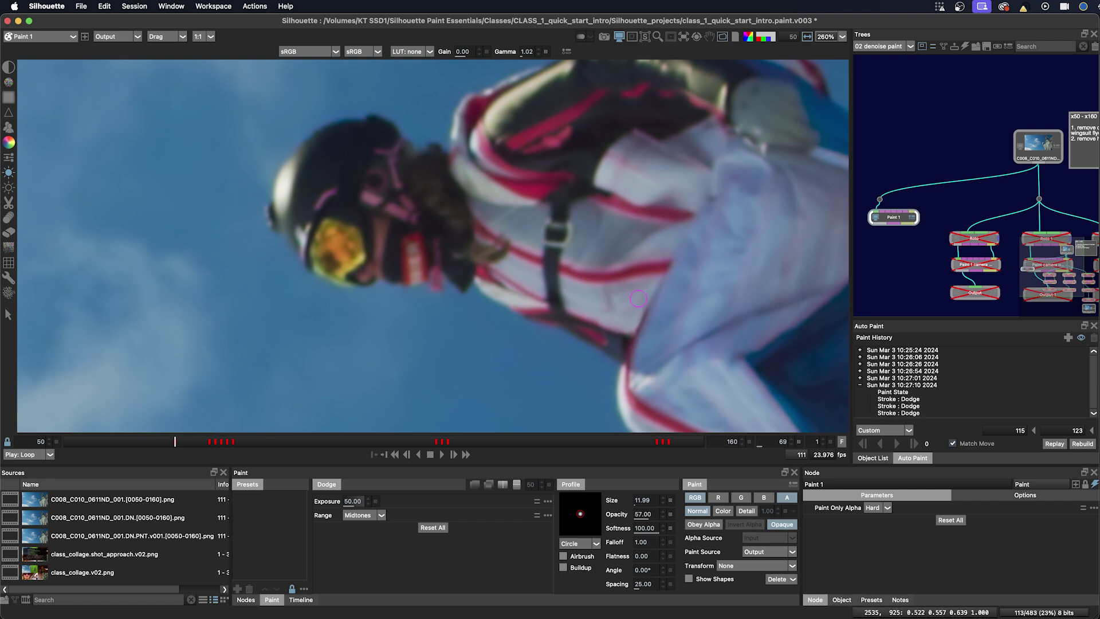
{"action": "key", "text": "x"}
{"action": "key", "text": "z"}
{"action": "key", "text": "x"}
{"action": "key", "text": "z"}
Set the clone opacity back to 100 and clone over the lower strap and chest edge on frame 69, reducing the brush size to 8.15
{"action": "key", "text": "c"}
{"action": "left_click", "coordinate": [430, 515]}
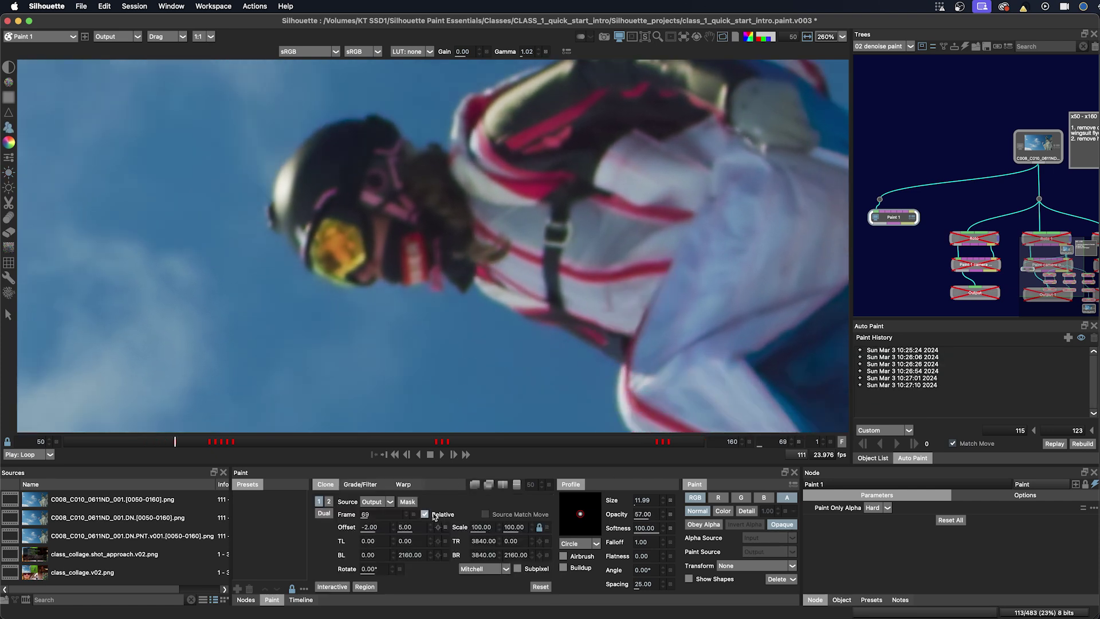
{"action": "left_click_drag", "start_coordinate": [644, 515], "coordinate": [667, 515]}
{"action": "left_click_drag", "start_coordinate": [599, 333], "coordinate": [602, 329], "text": "shift"}
{"action": "left_click", "coordinate": [596, 333]}
{"action": "left_click", "coordinate": [602, 331]}
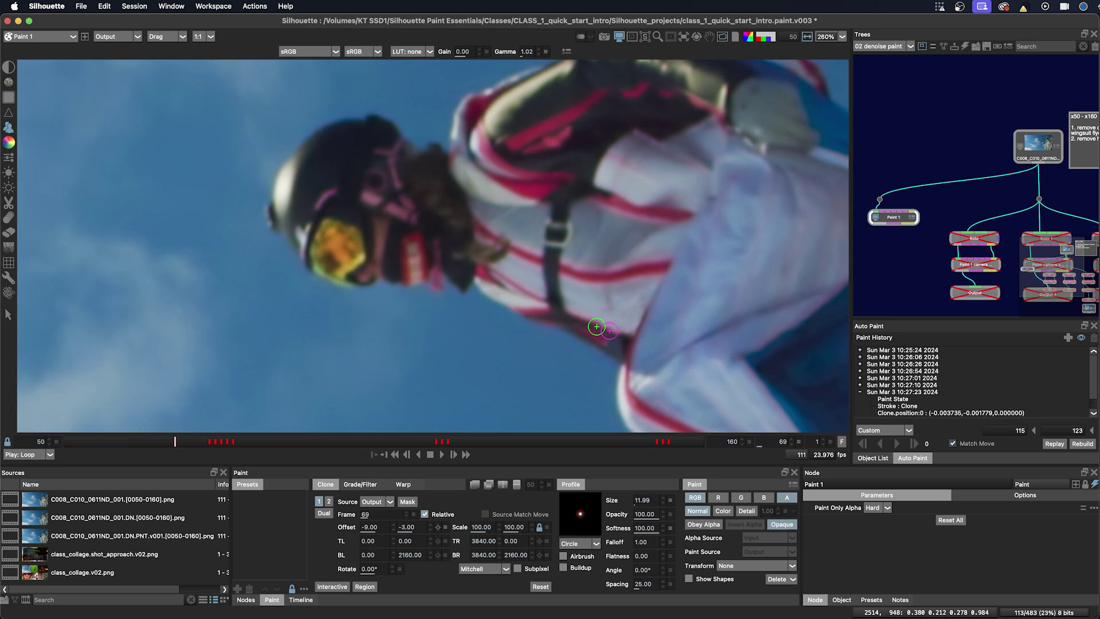
{"action": "left_click", "coordinate": [607, 333]}
{"action": "left_click", "coordinate": [602, 338]}
{"action": "left_click", "coordinate": [608, 345]}
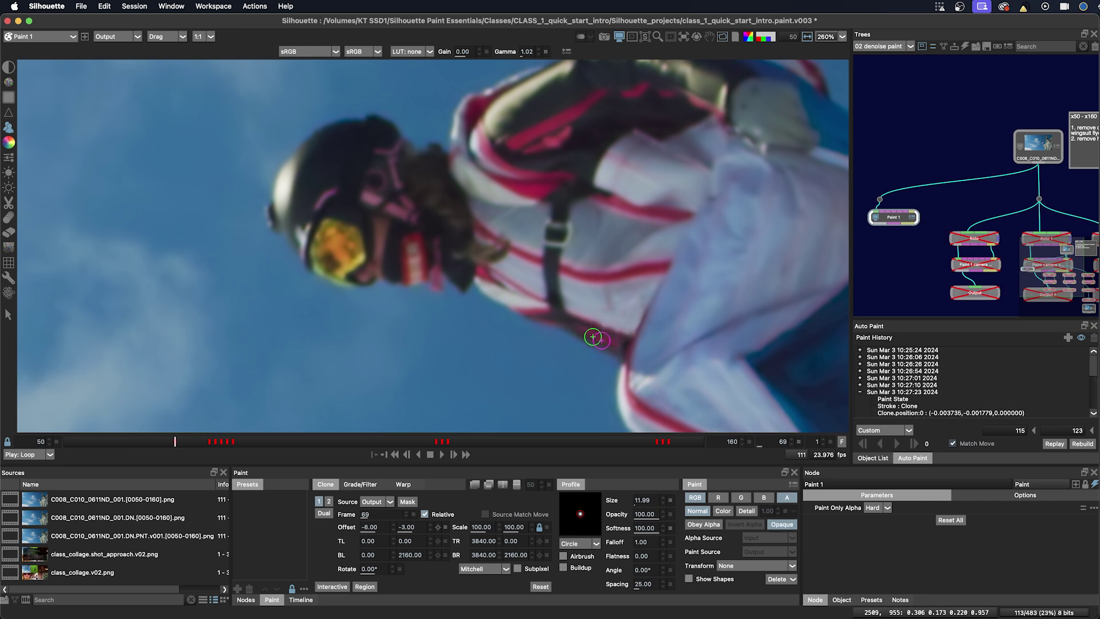
{"action": "left_click_drag", "start_coordinate": [596, 337], "coordinate": [598, 334], "text": "super"}
Switch to the Drag brush and compare the original input with the painted output around the mount on frame 69
{"action": "key", "text": "d"}
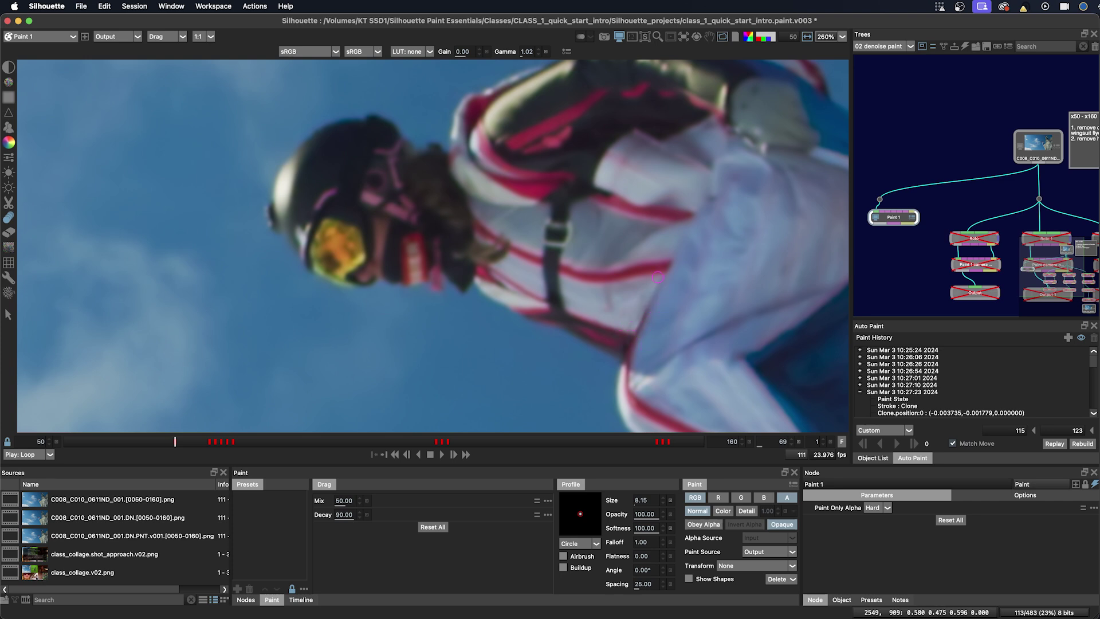
{"action": "key", "text": "1"}
{"action": "key", "text": "2"}
{"action": "key", "text": "1"}
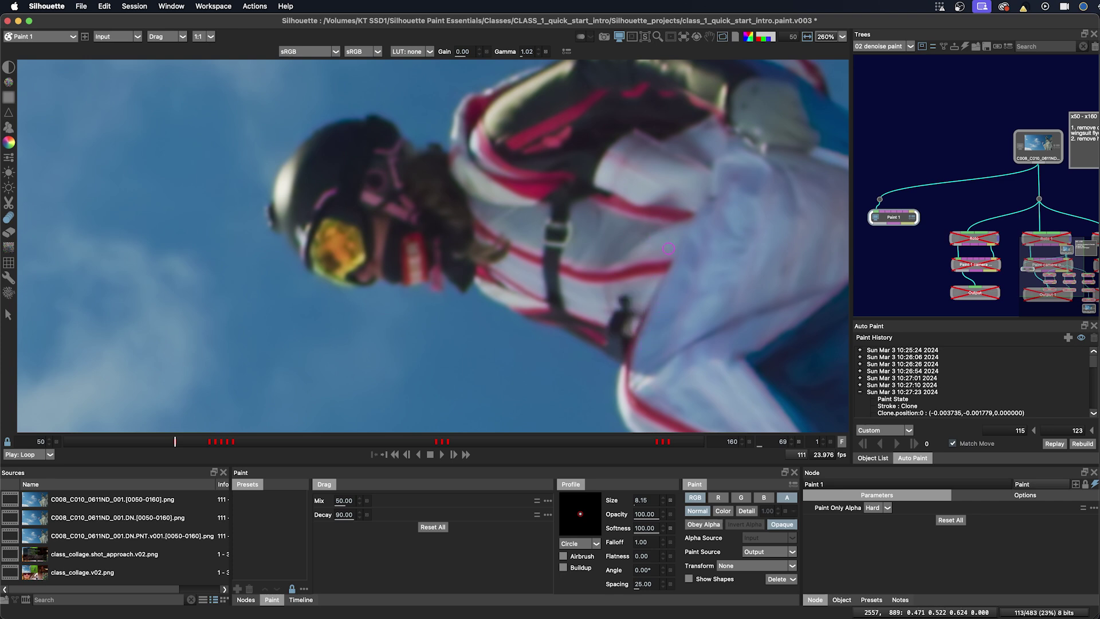
{"action": "key", "text": "2"}
{"action": "key", "text": "1"}
{"action": "key", "text": "grave"}
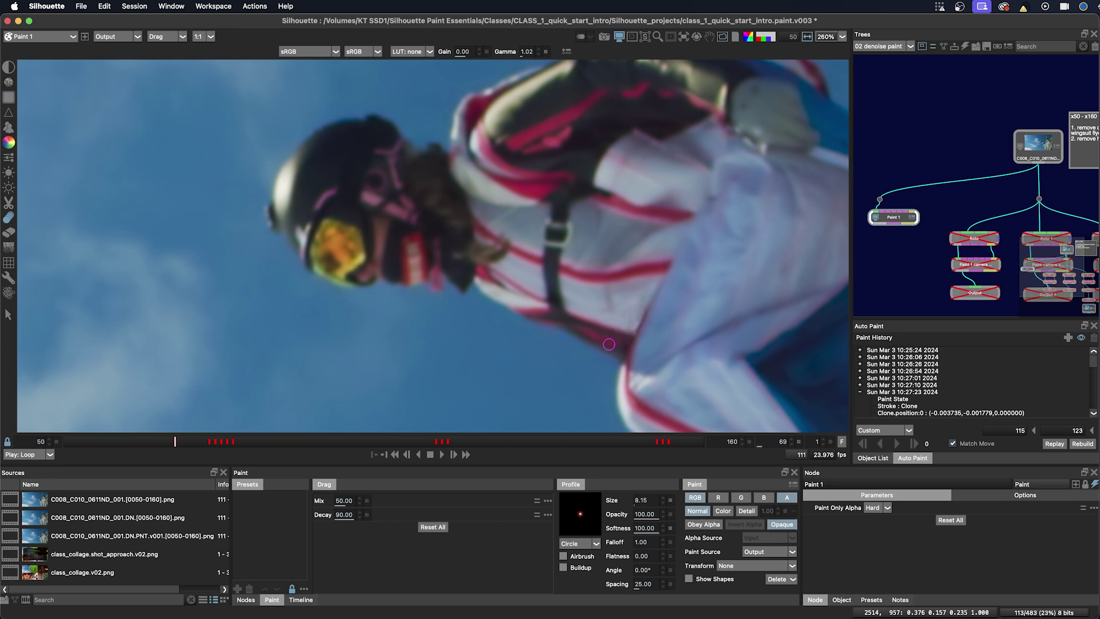
{"action": "key", "text": "grave"}
{"action": "key", "text": "grave"}
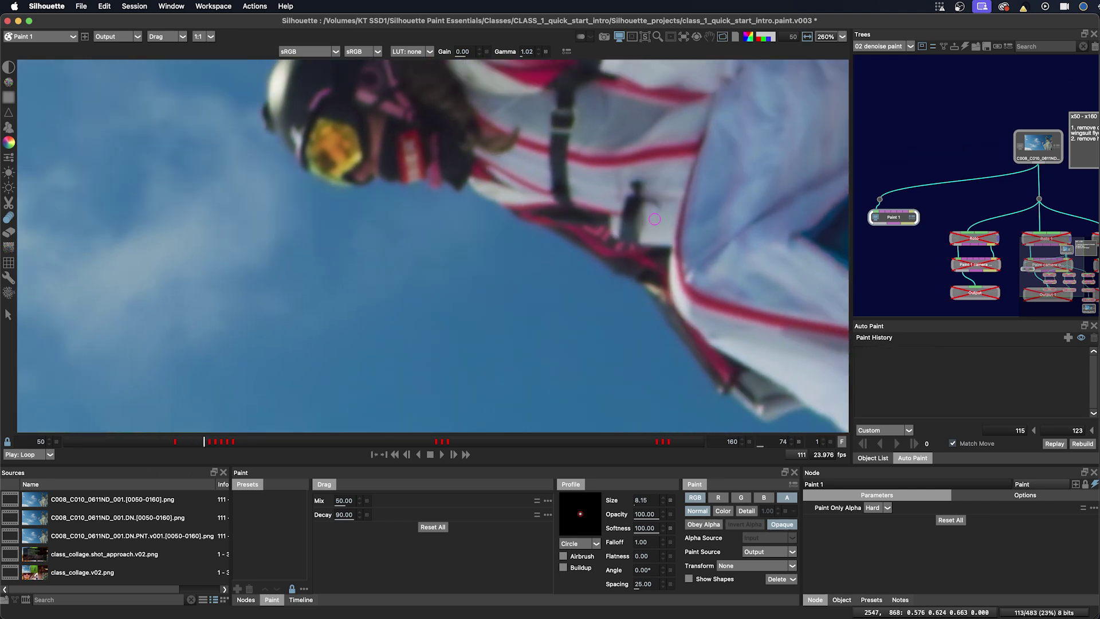
On frame 74, set the clone source to frame 75 with an offset of -2, -20 and clone over the mount
{"action": "key", "text": "c"}
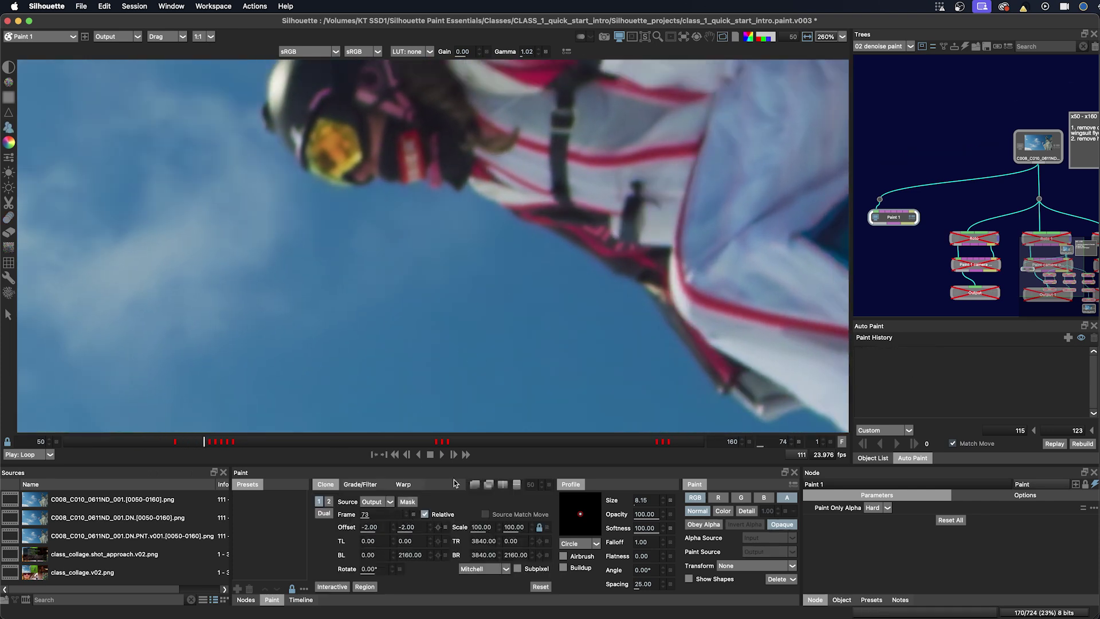
{"action": "right_click", "coordinate": [384, 514]}
{"action": "left_click", "coordinate": [404, 486]}
{"action": "left_click_drag", "start_coordinate": [516, 320], "coordinate": [514, 296]}
{"action": "left_click_drag", "start_coordinate": [635, 257], "coordinate": [655, 258], "text": "ctrl"}
{"action": "mouse_move", "coordinate": [635, 185]}
{"action": "left_mouse_down"}
{"action": "mouse_move", "coordinate": [654, 200]}
{"action": "mouse_move", "coordinate": [650, 188]}
{"action": "mouse_move", "coordinate": [635, 221]}
{"action": "left_mouse_up"}
{"action": "key", "text": "Left"}
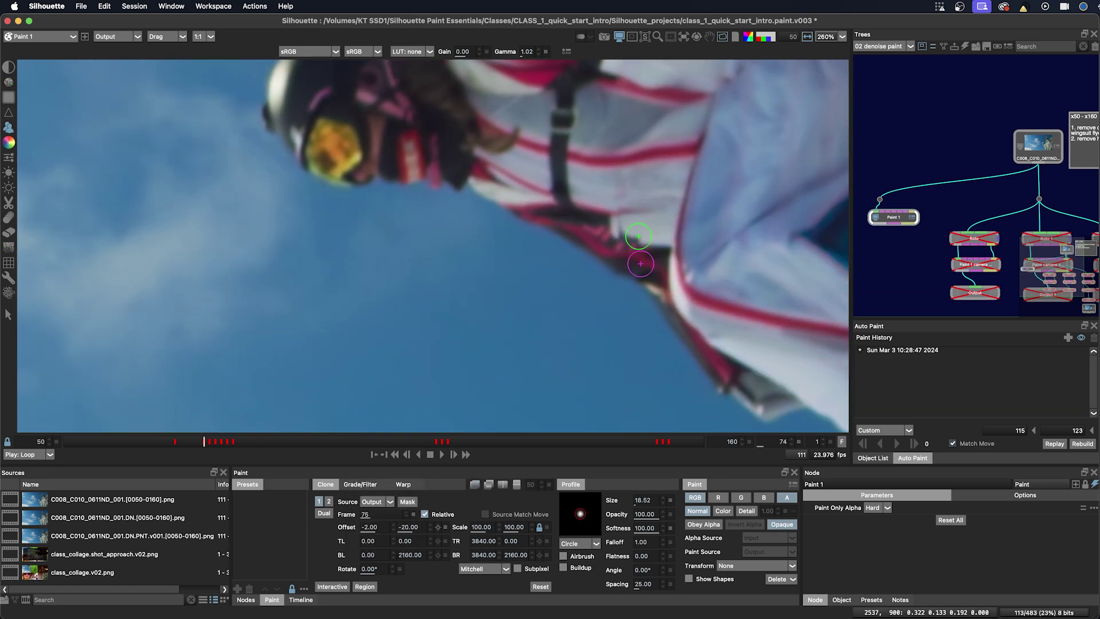
{"action": "left_click_drag", "start_coordinate": [687, 177], "coordinate": [611, 194]}
{"action": "key", "text": "Up"}
On frame 73, align the clone source from frame 74 with an offset of -1, -17 and clone over the mount
{"action": "key", "text": "Left"}
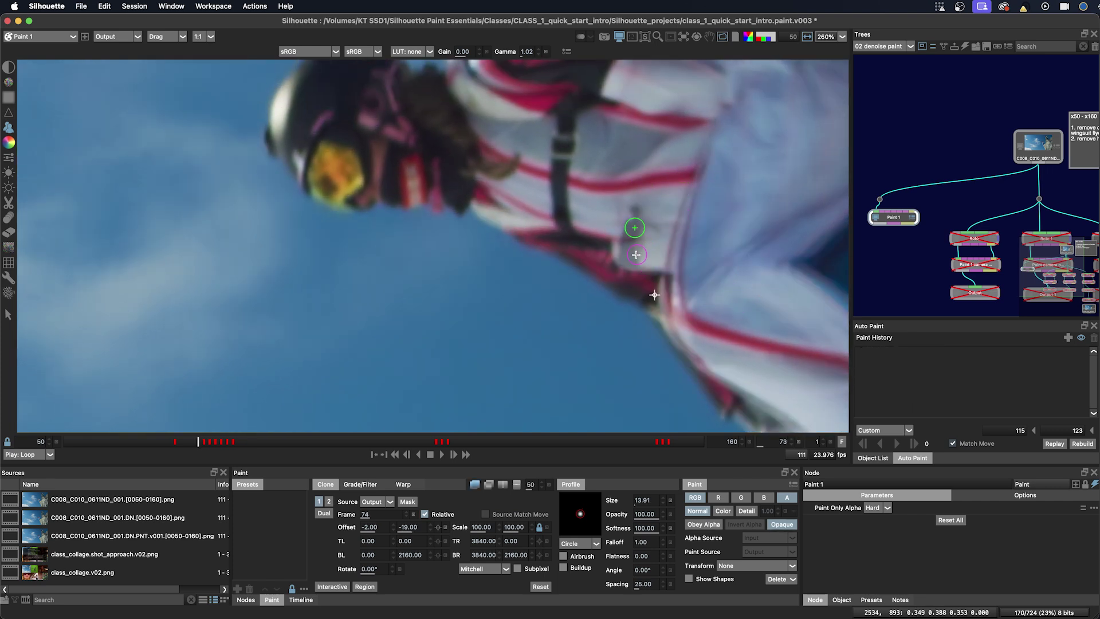
{"action": "left_click_drag", "start_coordinate": [636, 254], "coordinate": [634, 251]}
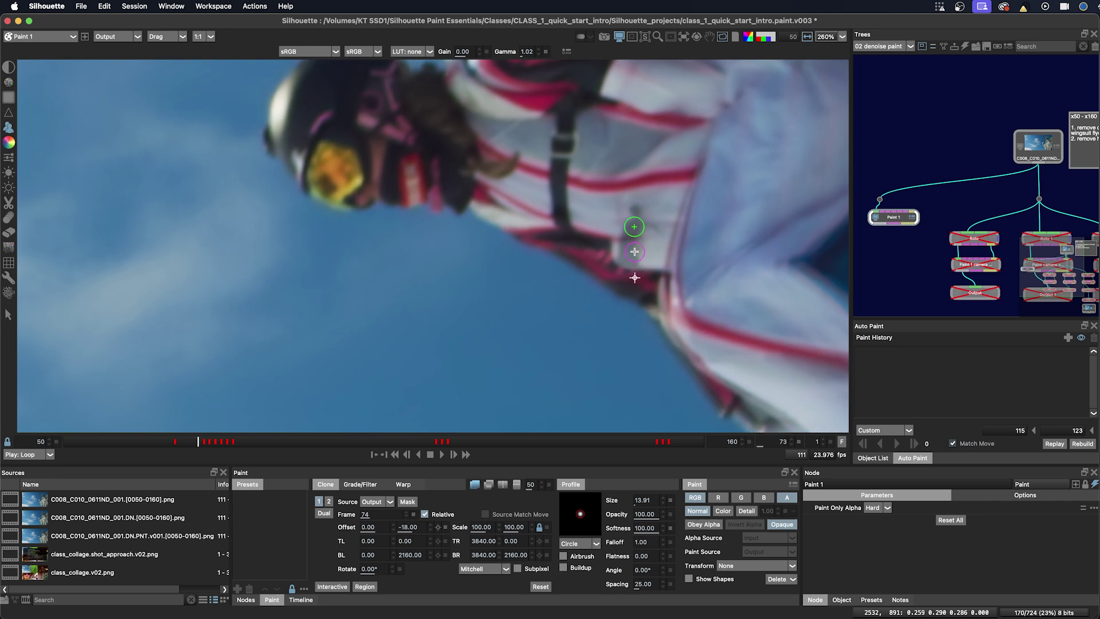
{"action": "key", "text": "alt+Left"}
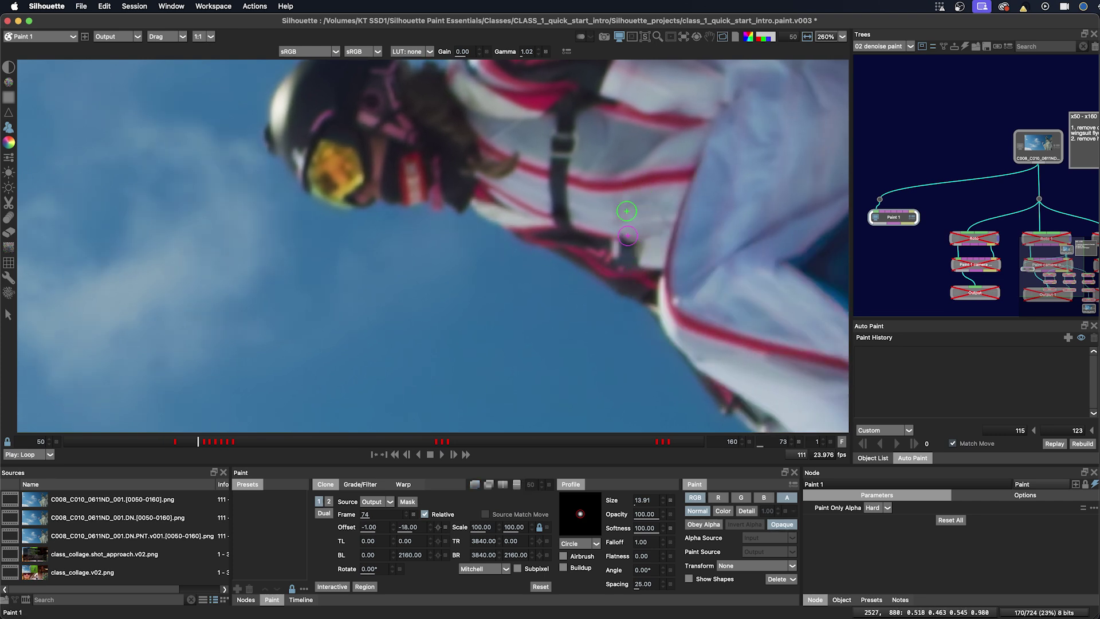
{"action": "left_click_drag", "start_coordinate": [626, 232], "coordinate": [629, 231]}
{"action": "left_click_drag", "start_coordinate": [682, 210], "coordinate": [683, 214]}
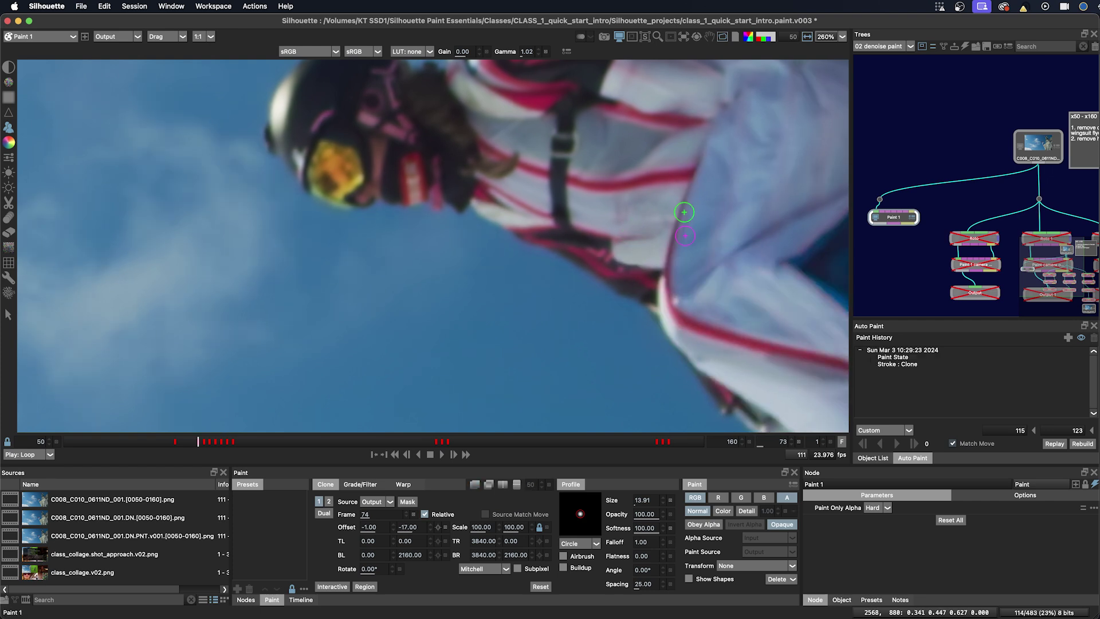
{"action": "key", "text": "z"}
{"action": "key", "text": "Right"}
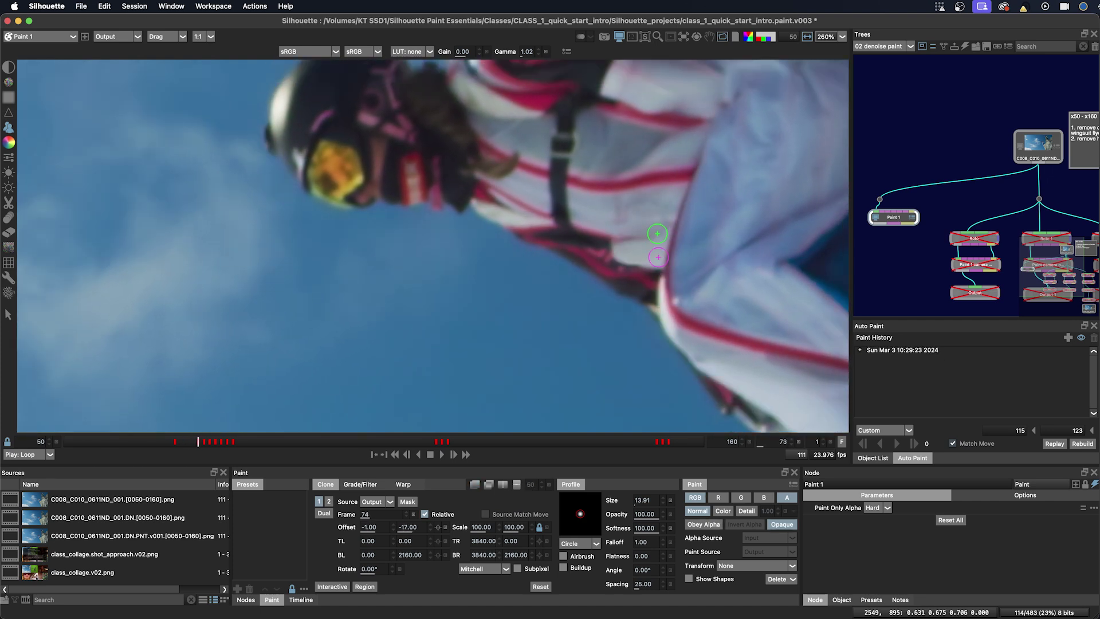
On frame 72, clone over the mount from frame 73 using offsets of 0, -16 and -1, -15, checking against neighbouring frames
{"action": "key", "text": "Left"}
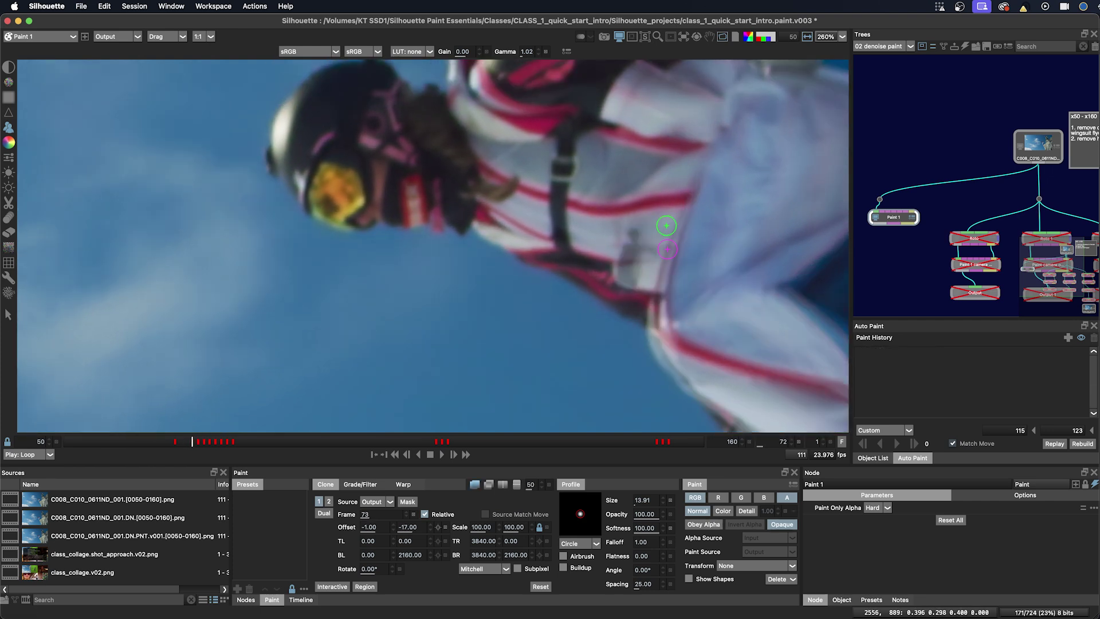
{"action": "key", "text": "alt+Right"}
{"action": "key", "text": "alt+Up"}
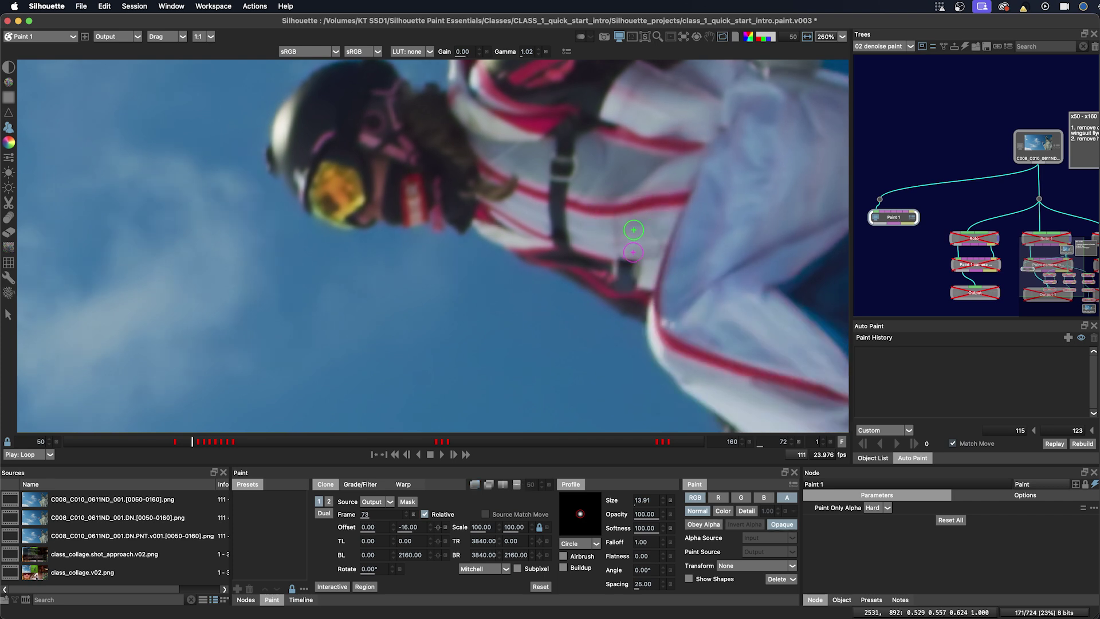
{"action": "key", "text": "Right"}
{"action": "mouse_move", "coordinate": [619, 273]}
{"action": "left_mouse_down"}
{"action": "mouse_move", "coordinate": [637, 278]}
{"action": "mouse_move", "coordinate": [624, 246]}
{"action": "left_mouse_up"}
{"action": "key", "text": "Left"}
{"action": "key", "text": "Right"}
{"action": "key", "text": "Left"}
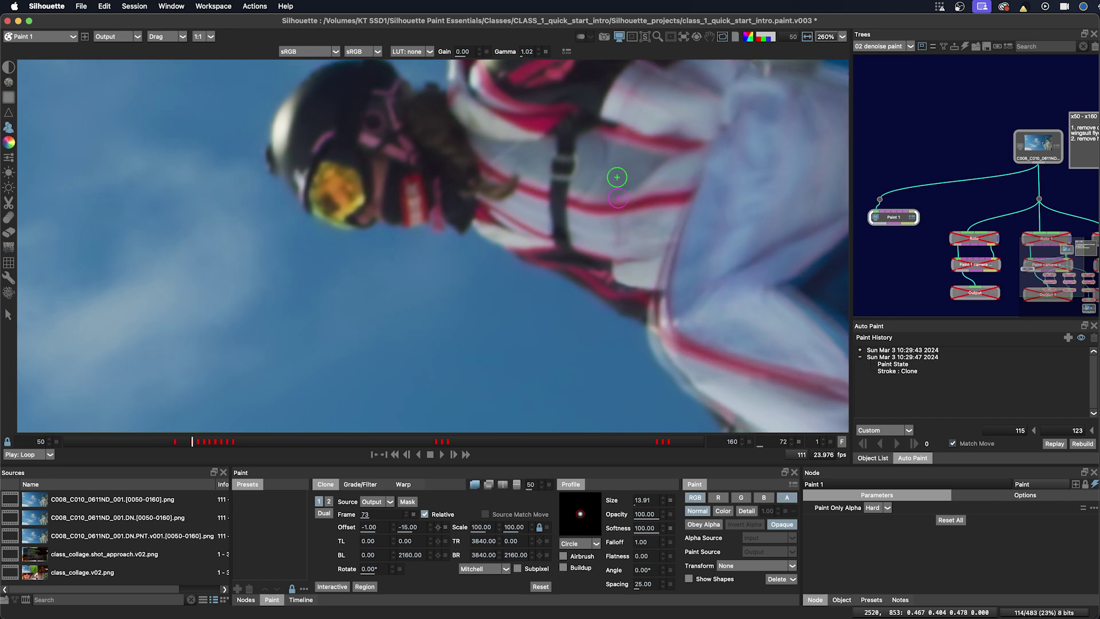
{"action": "key", "text": "Right"}
{"action": "key", "text": "Left"}
Reshape the repaired suit fabric on frames 72 and 73 with the Drag brush so it matches between frames
{"action": "key", "text": "d"}
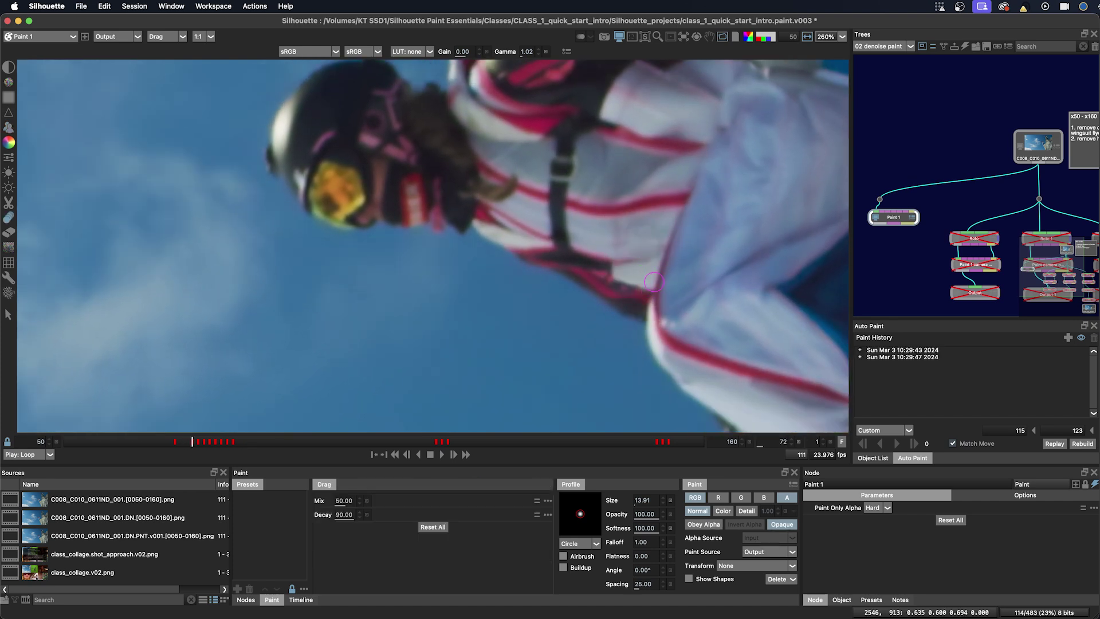
{"action": "left_click_drag", "start_coordinate": [643, 232], "coordinate": [639, 241]}
{"action": "left_click_drag", "start_coordinate": [644, 232], "coordinate": [655, 252]}
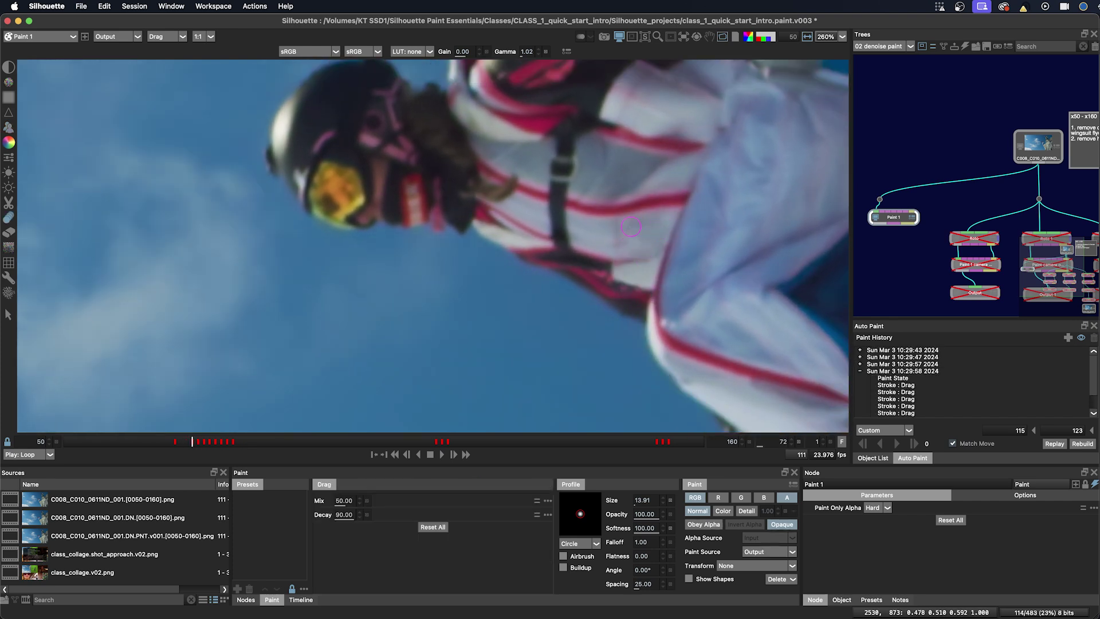
{"action": "key", "text": "Right"}
{"action": "key", "text": "Right"}
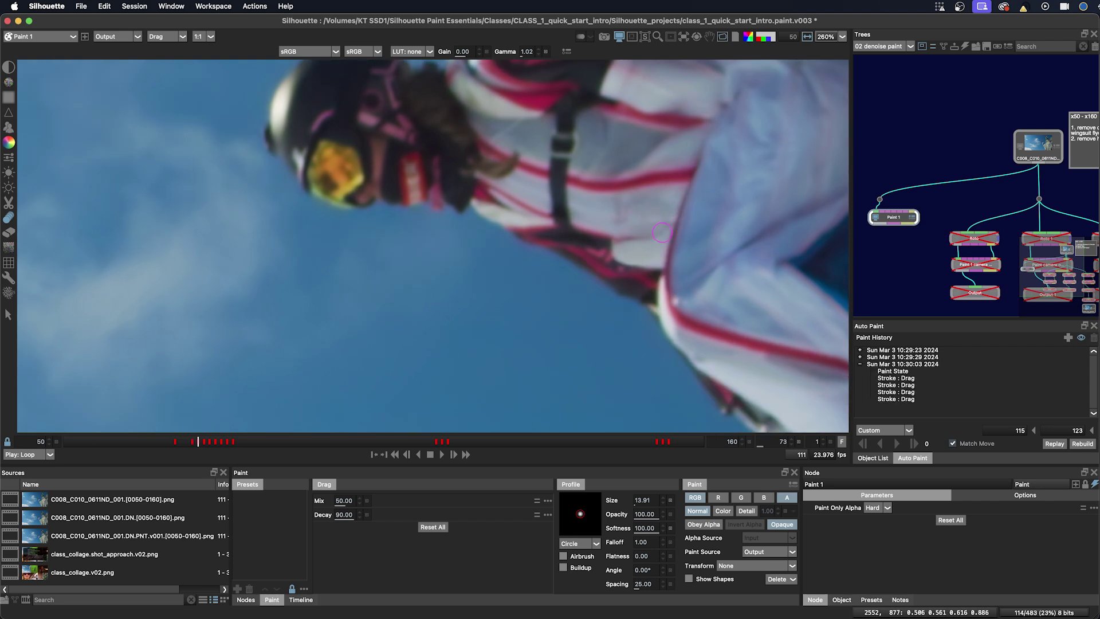
{"action": "key", "text": "Left"}
{"action": "key", "text": "Left"}
{"action": "key", "text": "Left"}
{"action": "key", "text": "Right"}
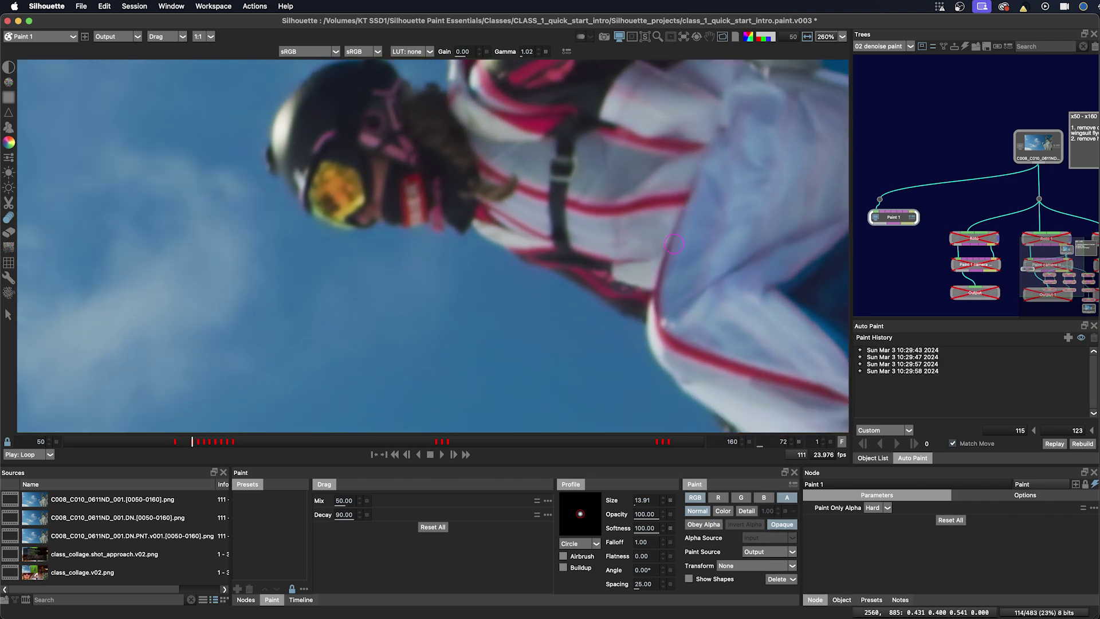
Flip between the neighbouring frames and touch up the chest fabric near the arm on frames 72 and 73 with the Drag brush
{"action": "key", "text": "Left"}
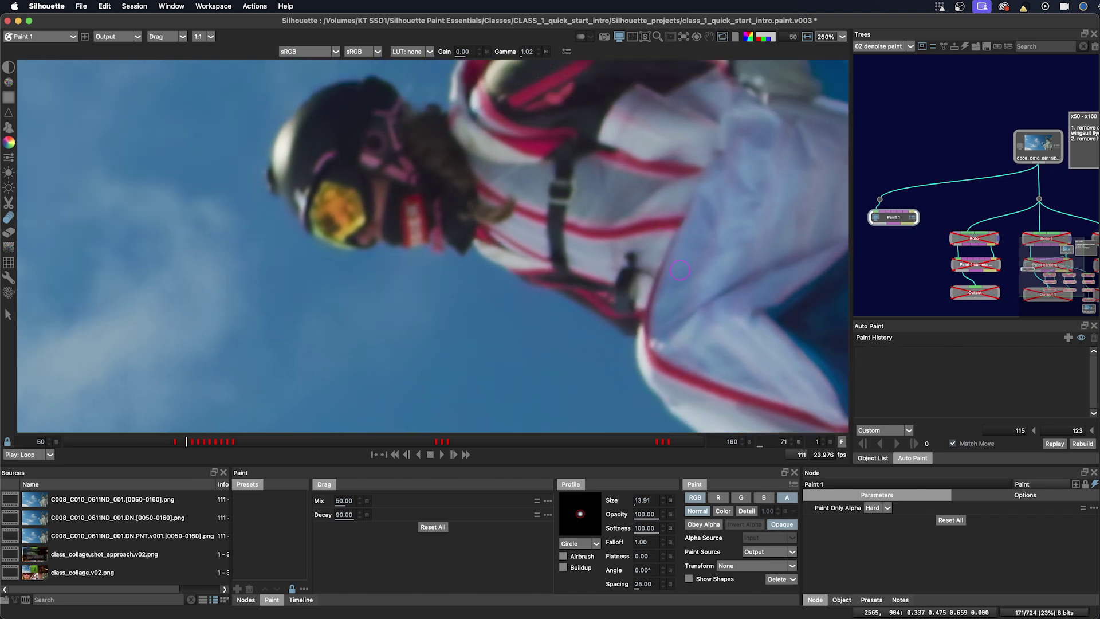
{"action": "key", "text": "Left"}
{"action": "key", "text": "Left"}
{"action": "key", "text": "Right"}
{"action": "key", "text": "Right"}
{"action": "key", "text": "Right"}
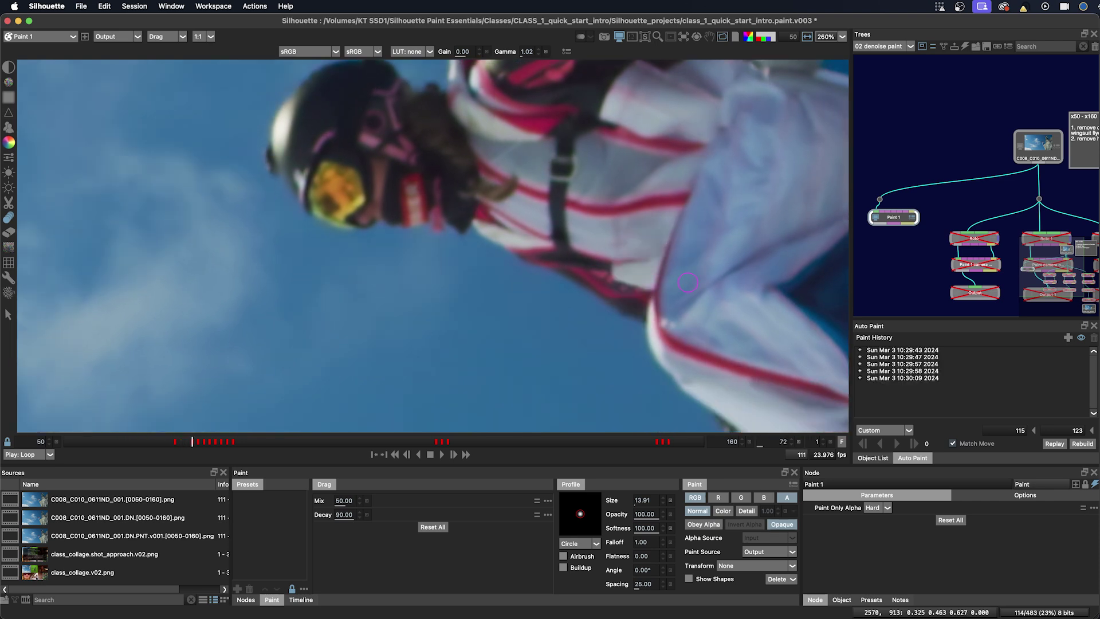
{"action": "key", "text": "Right"}
{"action": "key", "text": "Left"}
{"action": "key", "text": "Right"}
{"action": "mouse_move", "coordinate": [655, 285]}
{"action": "left_mouse_down"}
{"action": "mouse_move", "coordinate": [641, 255]}
{"action": "mouse_move", "coordinate": [625, 280]}
{"action": "left_mouse_up"}
Step back and forth through frames 68 to 73 to examine the repairs and the frames that still show the mount
{"action": "key", "text": "Left"}
{"action": "key", "text": "Left"}
{"action": "key", "text": "Left"}
{"action": "key", "text": "Left"}
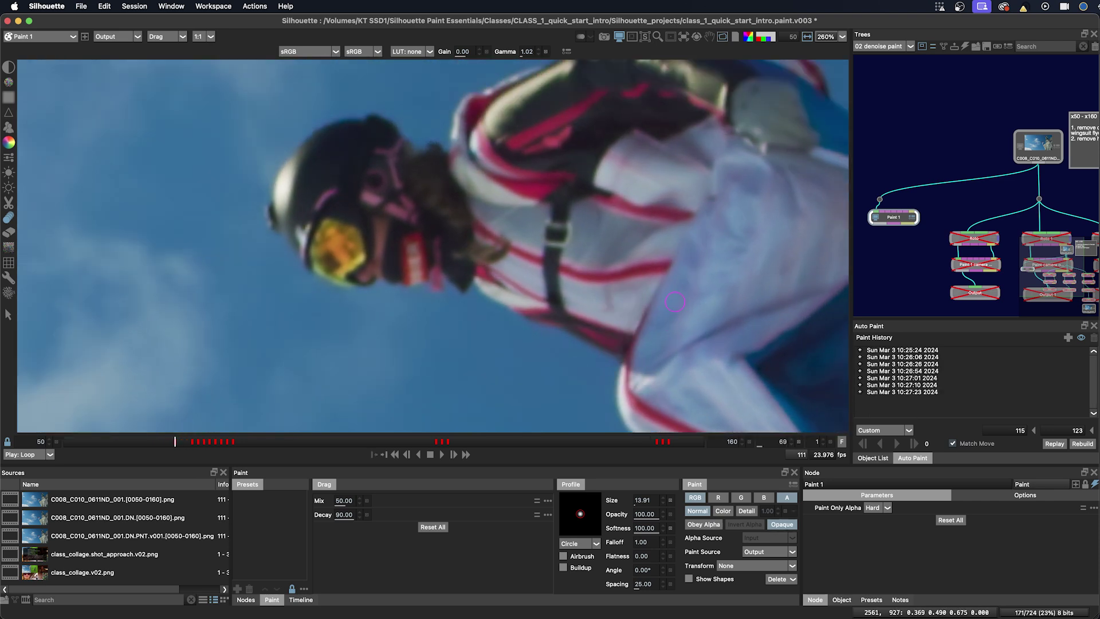
{"action": "key", "text": "Right"}
{"action": "key", "text": "Right"}
{"action": "key", "text": "Right"}
{"action": "key", "text": "Right"}
{"action": "key", "text": "Left"}
{"action": "key", "text": "Left"}
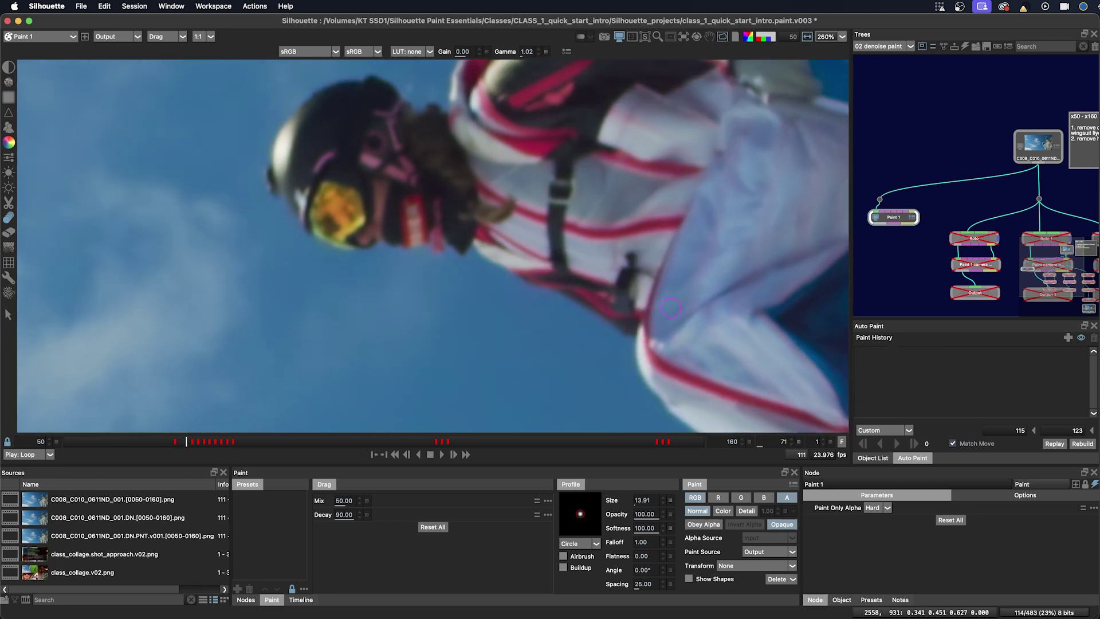
{"action": "key", "text": "Left"}
{"action": "key", "text": "Left"}
{"action": "key", "text": "Right"}
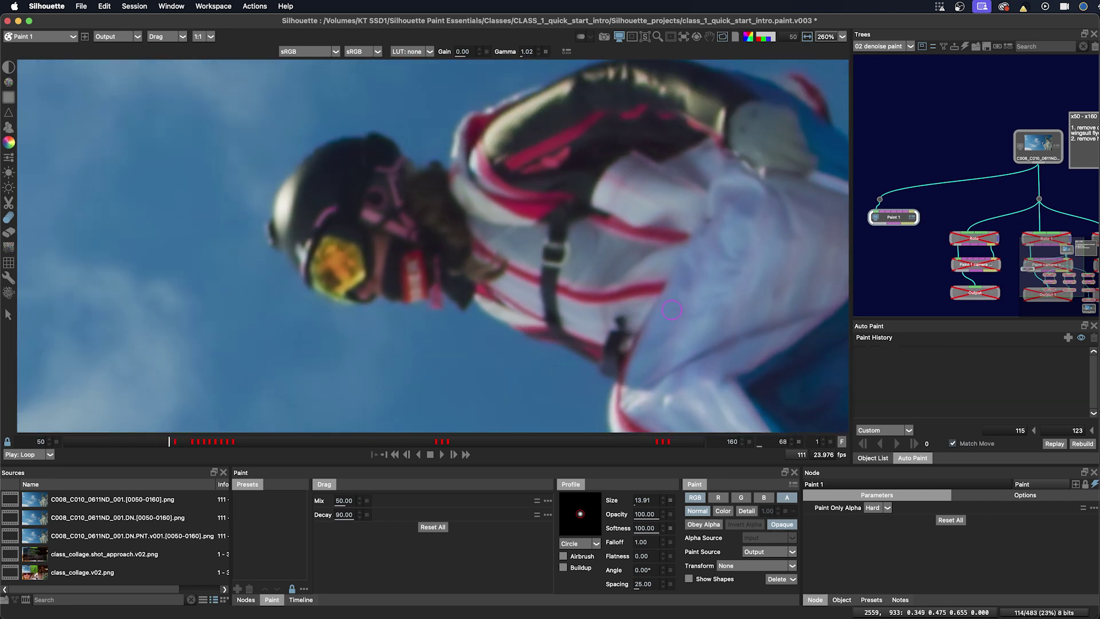
Step through frames 69 to 73 and compare the original image with the painted output on frame 72
{"action": "key", "text": "Left"}
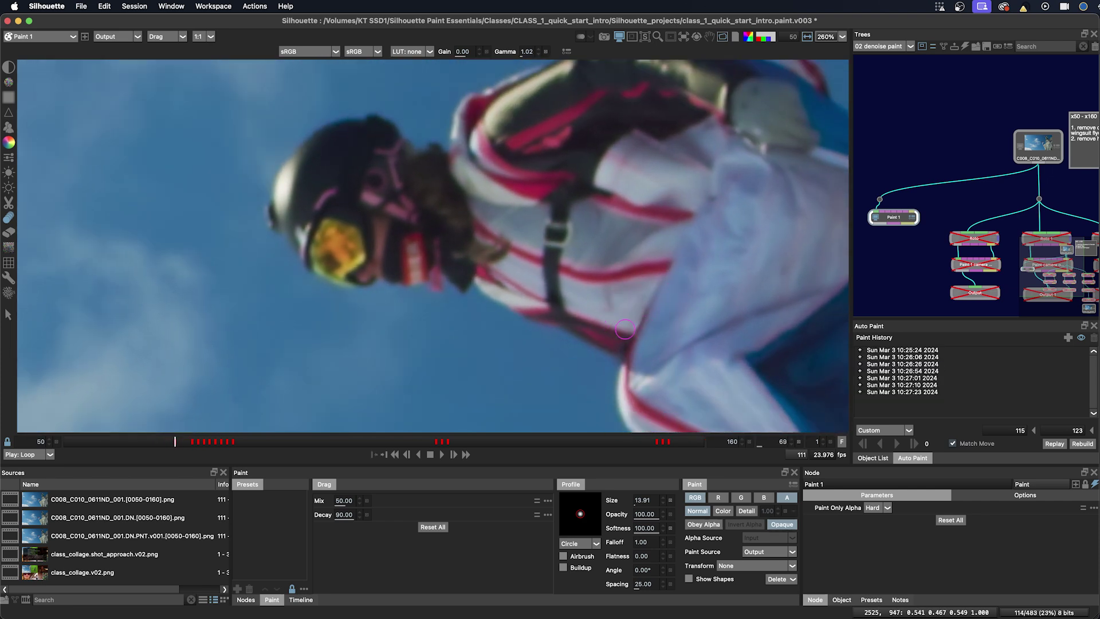
{"action": "key", "text": "Right"}
{"action": "key", "text": "Right"}
{"action": "key", "text": "Right"}
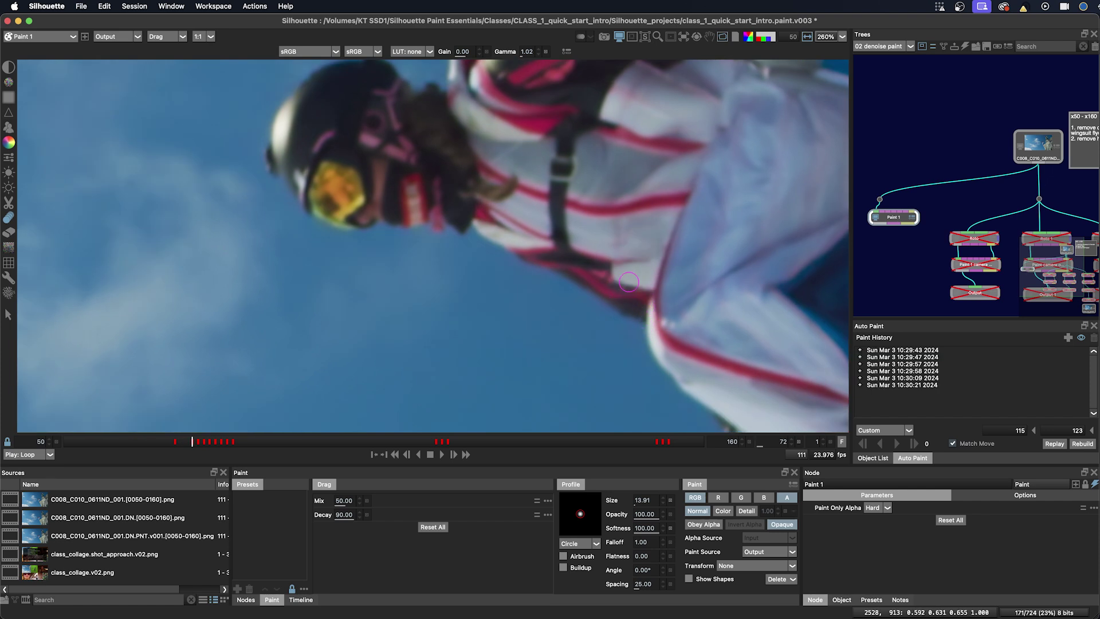
{"action": "key", "text": "Right"}
{"action": "key", "text": "Left"}
{"action": "key", "text": "1"}
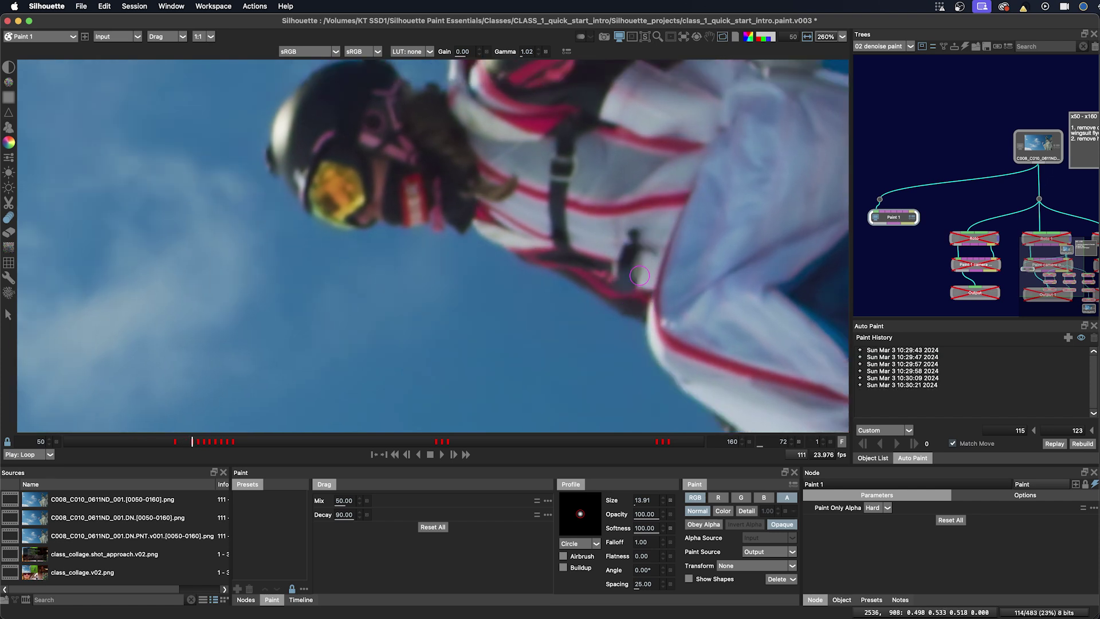
{"action": "key", "text": "2"}
{"action": "key", "text": "1"}
{"action": "key", "text": "2"}
Flip back and forth between frames 69 and 72 to examine the chest fabric around the mount on frames 70 and 71
{"action": "key", "text": "Left"}
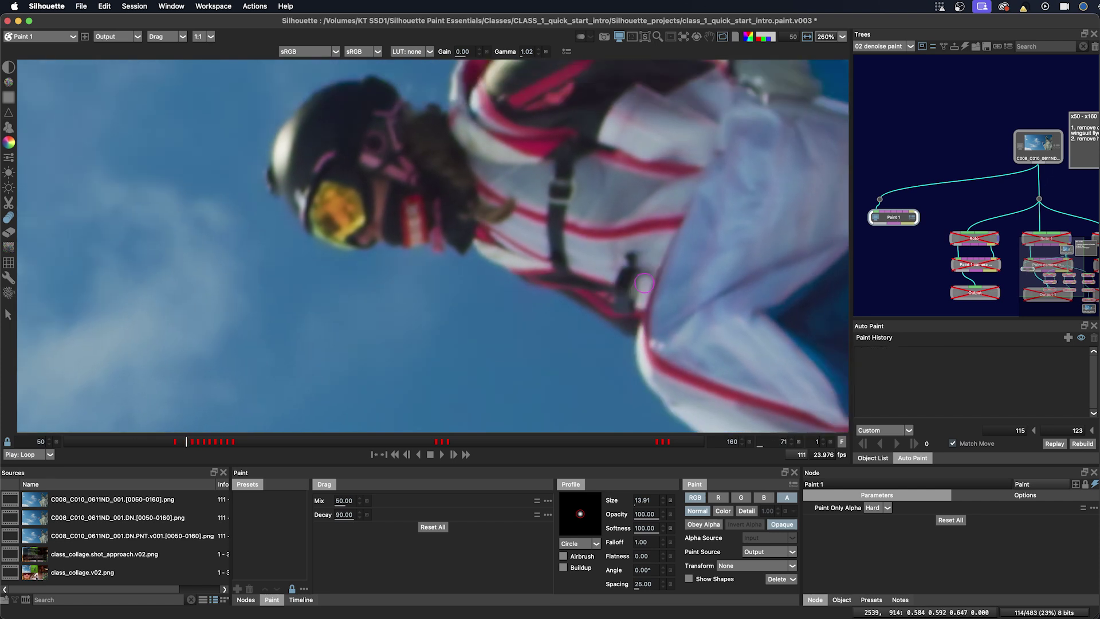
{"action": "key", "text": "Left"}
{"action": "key", "text": "Left"}
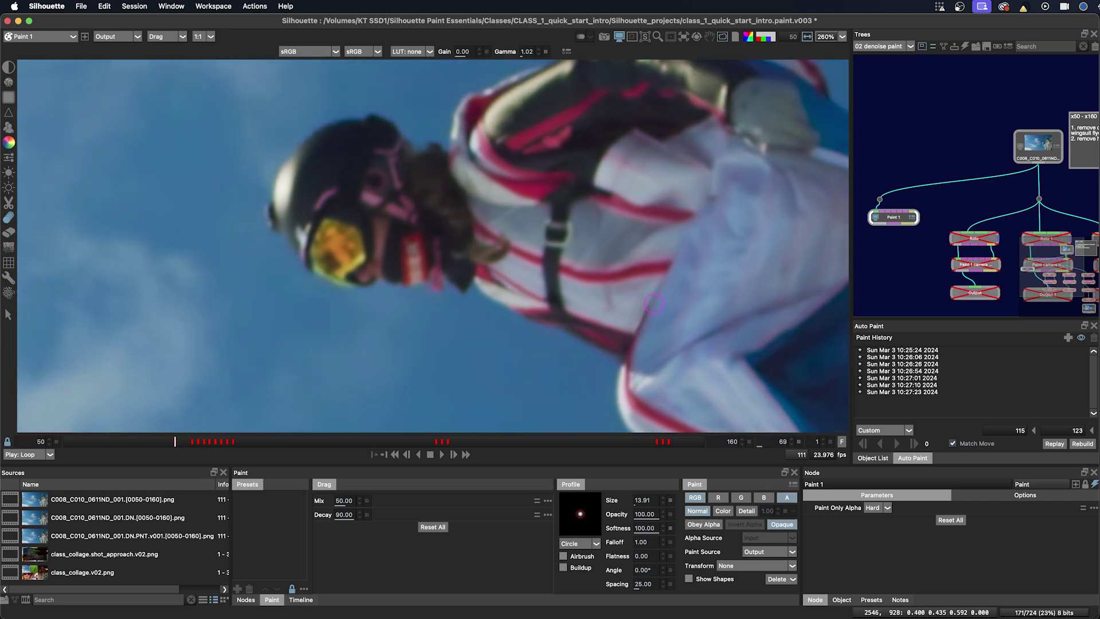
{"action": "key", "text": "Right"}
{"action": "key", "text": "Left"}
{"action": "key", "text": "Right"}
{"action": "key", "text": "Right"}
{"action": "key", "text": "Right"}
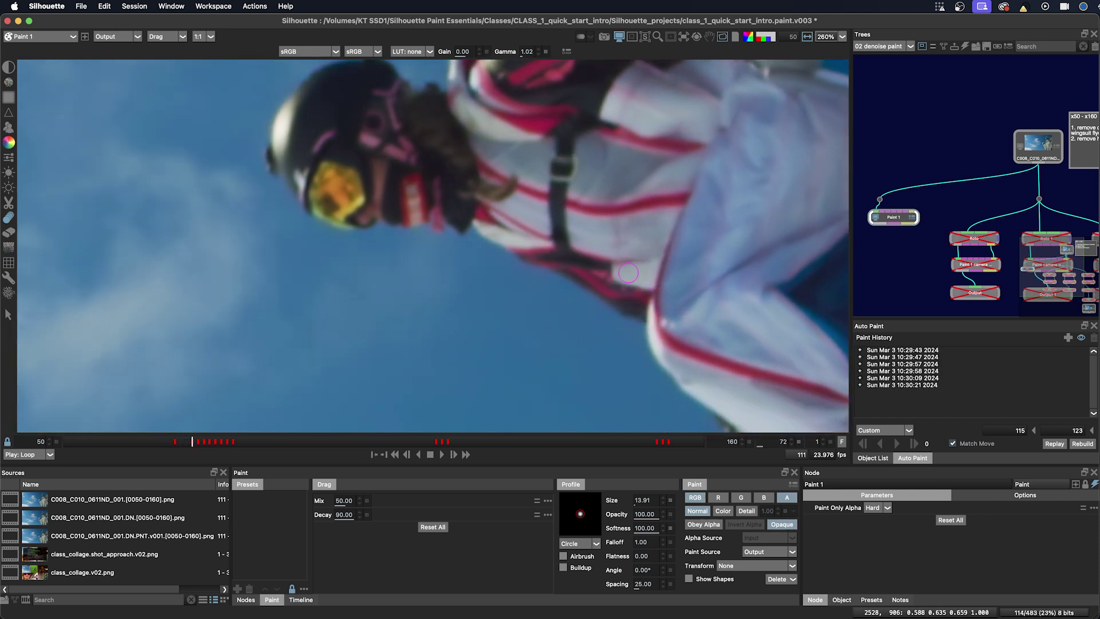
{"action": "key", "text": "Left"}
{"action": "key", "text": "Left"}
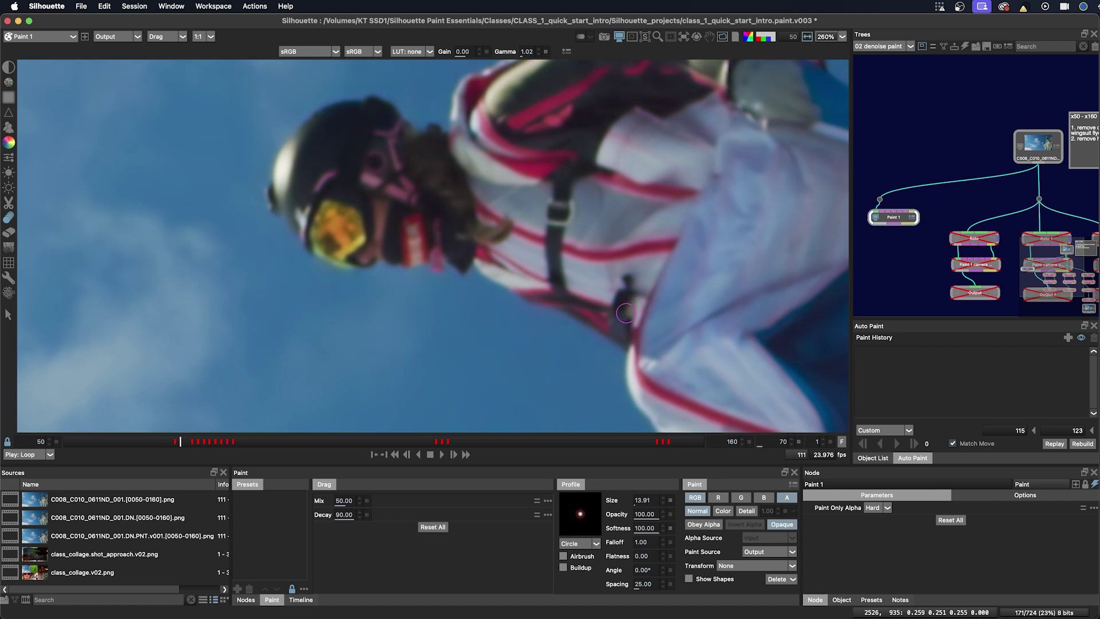
{"action": "key", "text": "Right"}
{"action": "key", "text": "Right"}
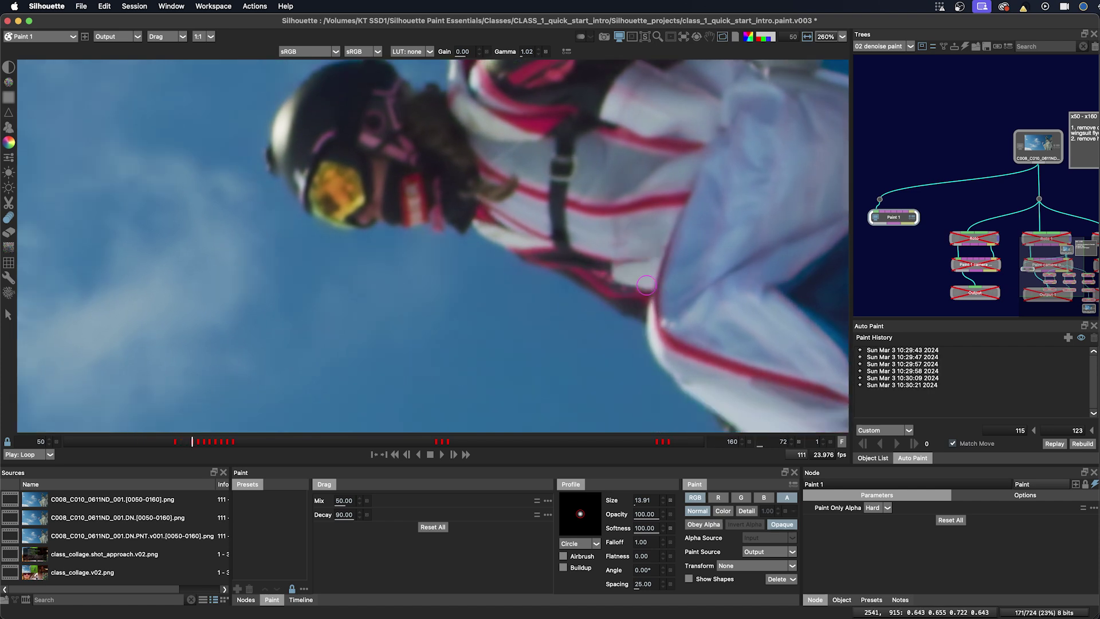
{"action": "key", "text": "Left"}
{"action": "key", "text": "Left"}
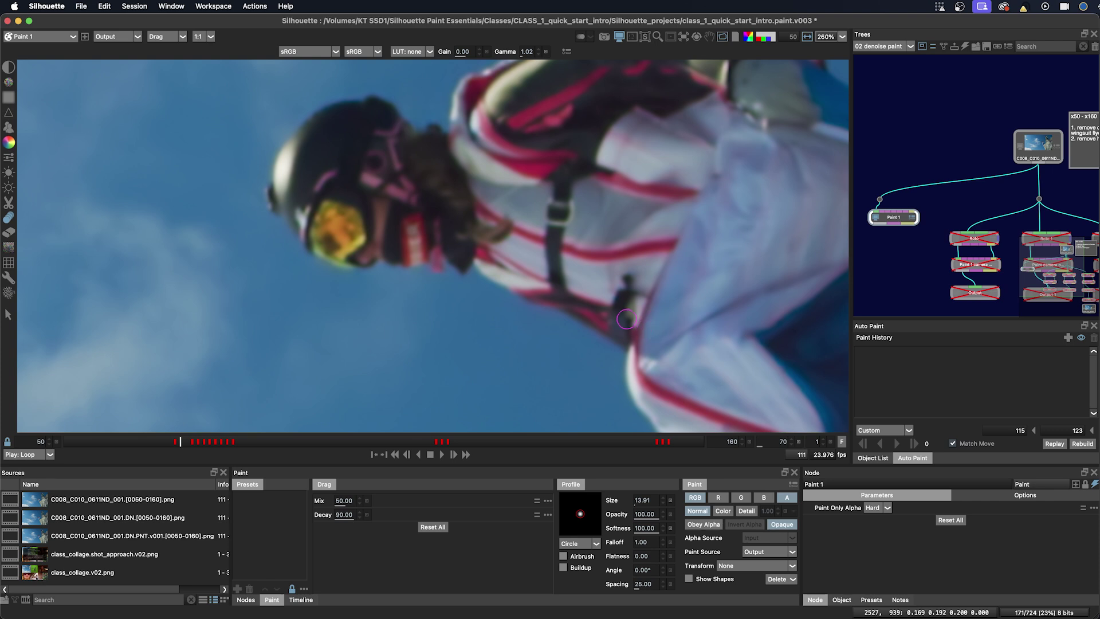
On frame 70, clone over the mount from frame 72 at an offset of 2, -30, checking against neighbouring frames
{"action": "key", "text": "c"}
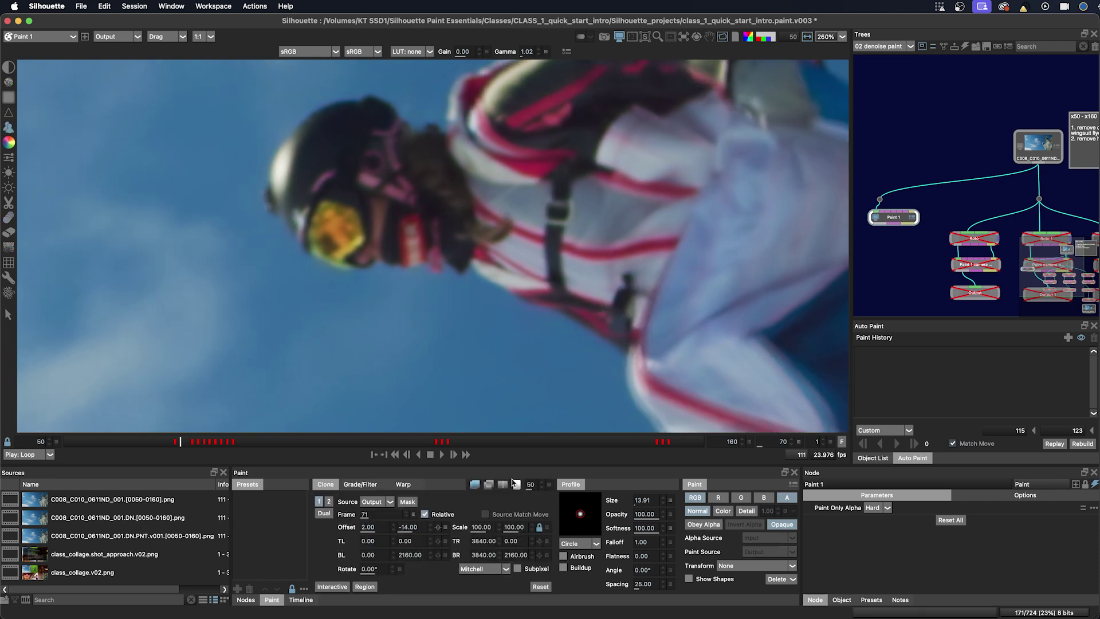
{"action": "left_click", "coordinate": [407, 512]}
{"action": "key", "text": "o"}
{"action": "key", "text": "o"}
{"action": "key", "text": "o"}
{"action": "key", "text": "o"}
{"action": "key", "text": "o"}
{"action": "key", "text": "o"}
{"action": "key", "text": "o"}
{"action": "left_click_drag", "start_coordinate": [496, 312], "coordinate": [496, 290], "text": "shift"}
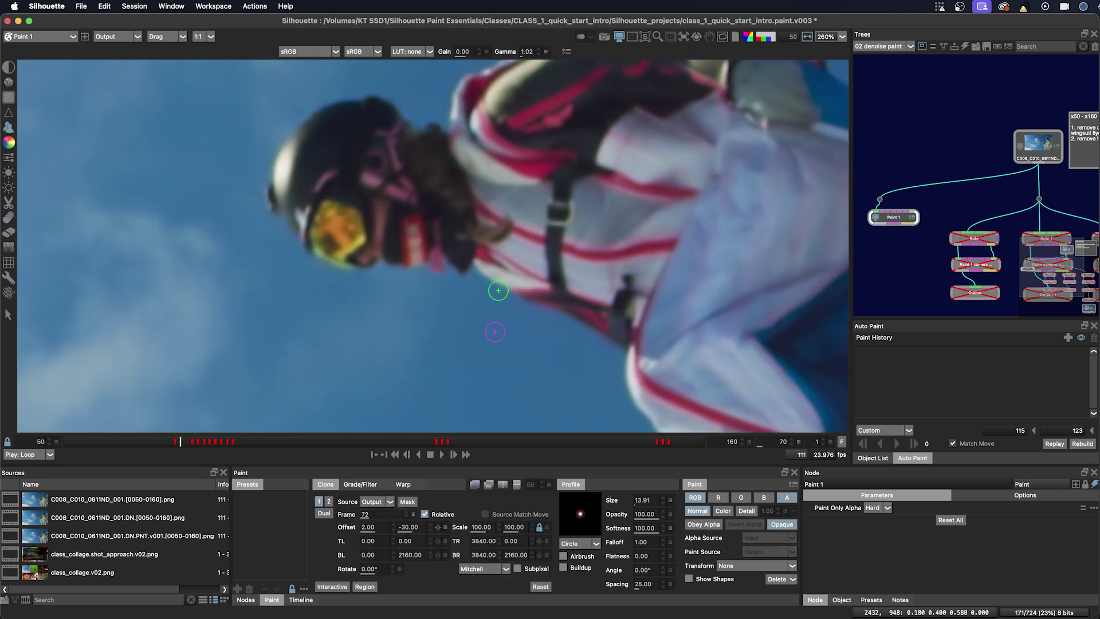
{"action": "mouse_move", "coordinate": [623, 268]}
{"action": "left_mouse_down"}
{"action": "mouse_move", "coordinate": [621, 251]}
{"action": "mouse_move", "coordinate": [633, 262]}
{"action": "left_mouse_up"}
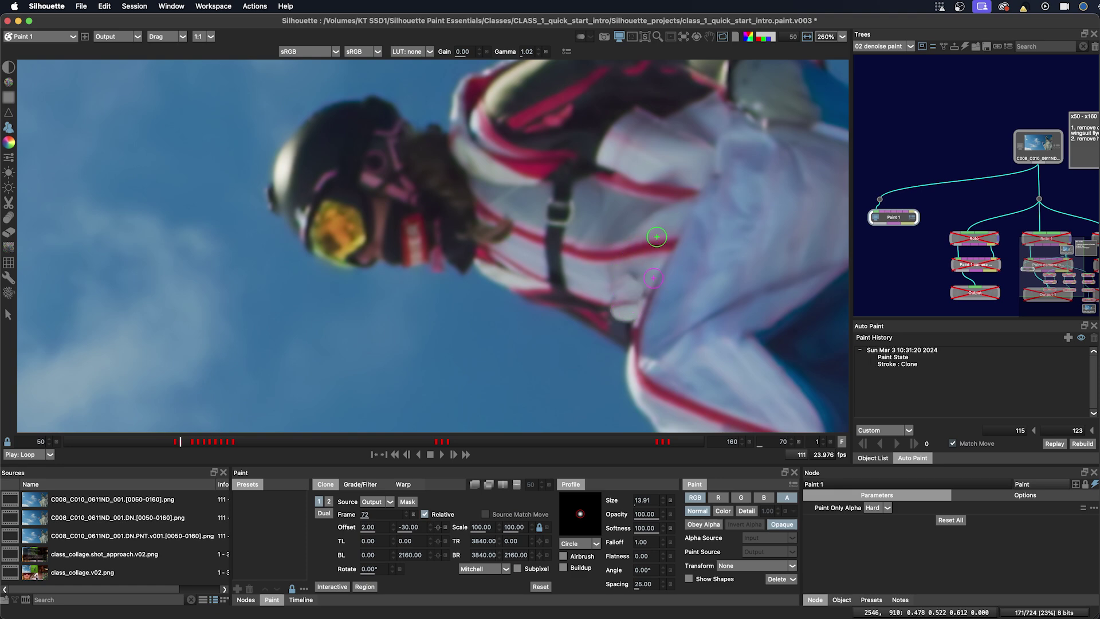
{"action": "key", "text": "Right"}
{"action": "key", "text": "Right"}
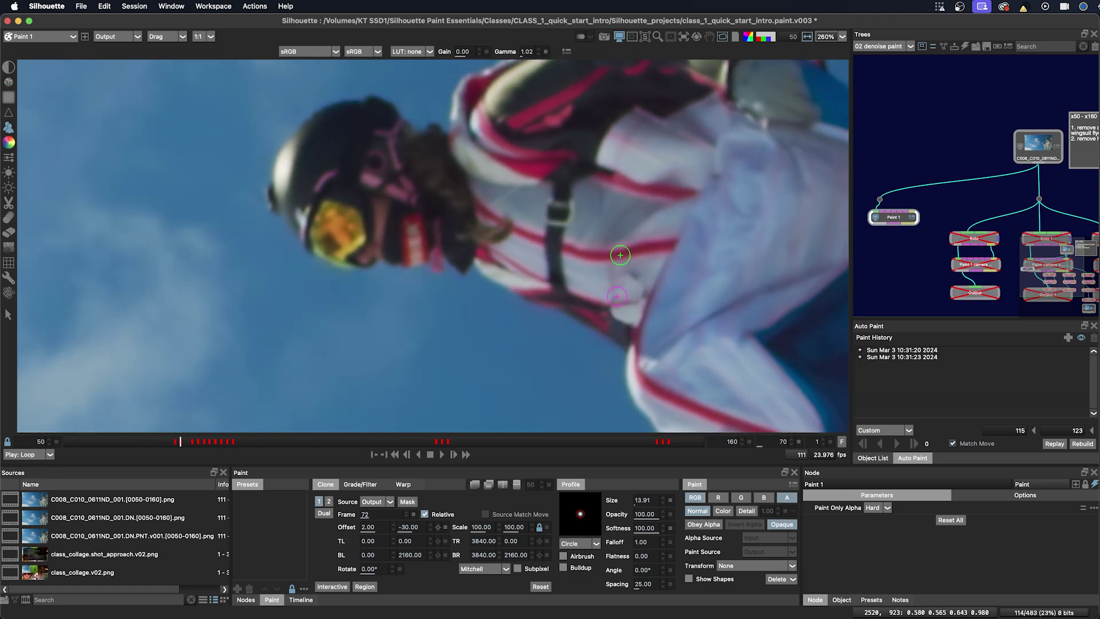
{"action": "key", "text": "Left"}
{"action": "key", "text": "Left"}
Clone over the rest of the mount area on frame 70 from frame 72, realigning the source to an offset of 3, -27
{"action": "mouse_move", "coordinate": [634, 250]}
{"action": "left_mouse_down"}
{"action": "mouse_move", "coordinate": [670, 218]}
{"action": "mouse_move", "coordinate": [670, 238]}
{"action": "left_mouse_up"}
{"action": "left_click", "coordinate": [620, 248]}
{"action": "left_click", "coordinate": [627, 243]}
{"action": "left_click", "coordinate": [634, 239]}
{"action": "left_click", "coordinate": [633, 240]}
{"action": "left_click", "coordinate": [632, 244]}
{"action": "left_click", "coordinate": [630, 245]}
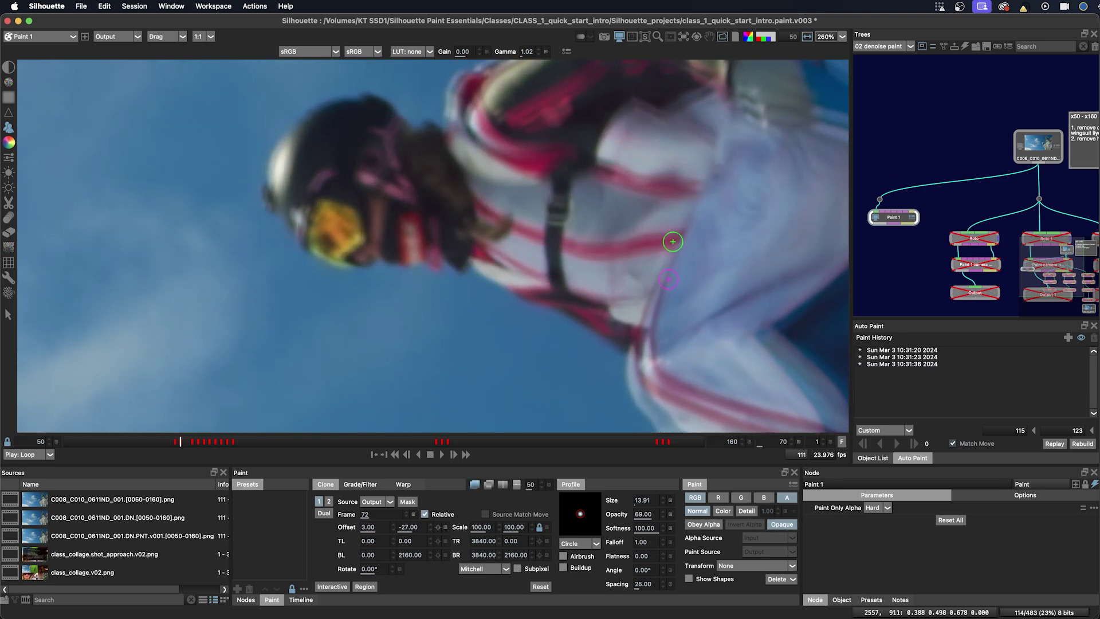
On frame 71, clone over the mount from frame 72 at an offset of -2, -15 and flip between frames to check it
{"action": "key", "text": "x"}
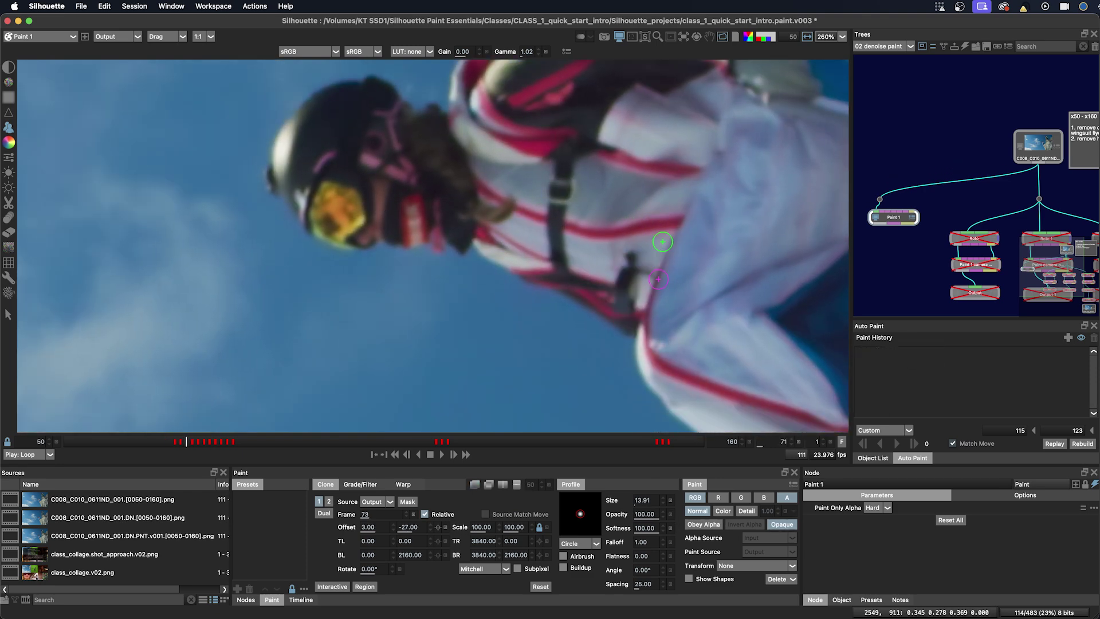
{"action": "key", "text": "z"}
{"action": "key", "text": "x"}
{"action": "key", "text": "x"}
{"action": "key", "text": "z"}
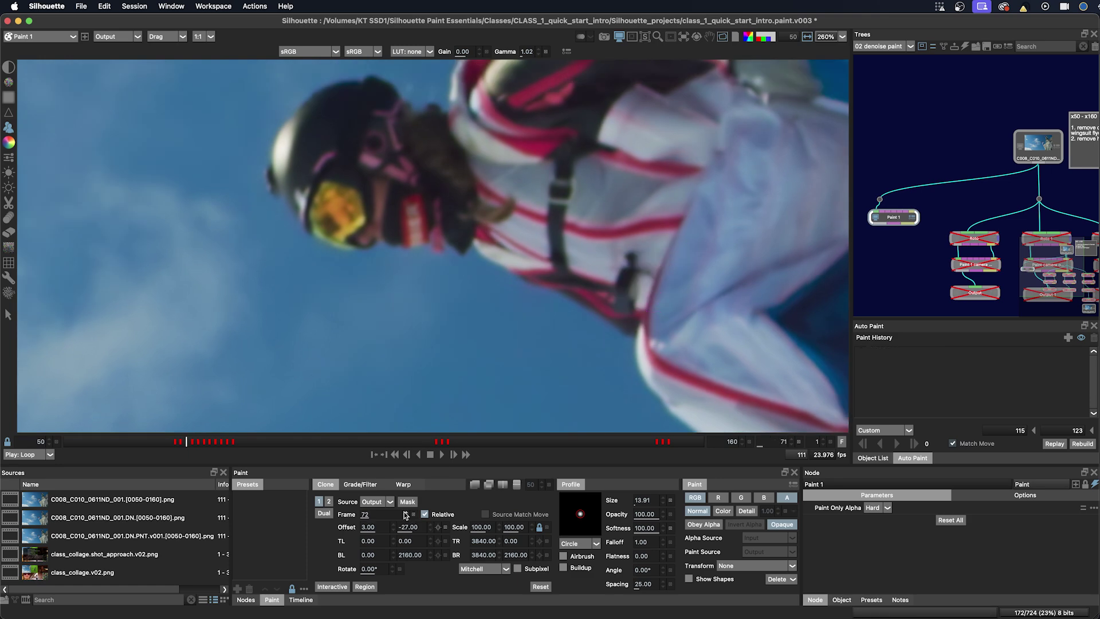
{"action": "left_click_drag", "start_coordinate": [444, 324], "coordinate": [436, 343]}
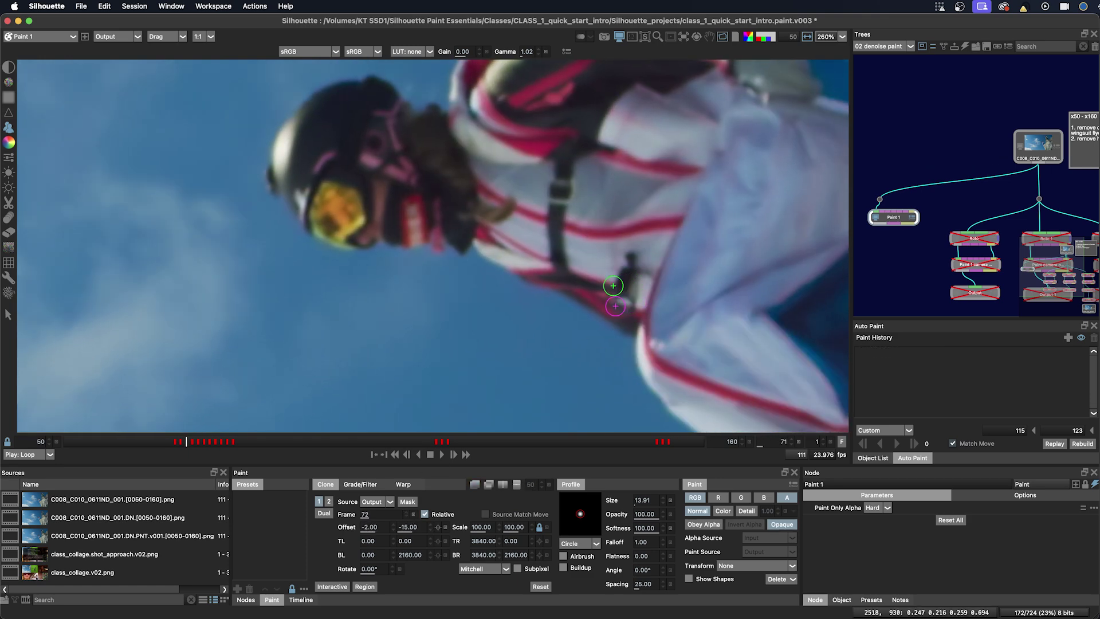
{"action": "mouse_move", "coordinate": [627, 283]}
{"action": "left_mouse_down"}
{"action": "mouse_move", "coordinate": [653, 255]}
{"action": "mouse_move", "coordinate": [639, 236]}
{"action": "mouse_move", "coordinate": [624, 255]}
{"action": "mouse_move", "coordinate": [659, 264]}
{"action": "left_mouse_up"}
{"action": "key", "text": "x"}
{"action": "key", "text": "z"}
{"action": "key", "text": "z"}
{"action": "key", "text": "x"}
{"action": "key", "text": "x"}
{"action": "key", "text": "z"}
Reshape the repaired chest fabric on frames 71 and 70 with the Drag brush so it matches the neighbouring frames
{"action": "key", "text": "d"}
{"action": "left_click_drag", "start_coordinate": [645, 286], "coordinate": [657, 268]}
{"action": "mouse_move", "coordinate": [644, 283]}
{"action": "left_mouse_down"}
{"action": "mouse_move", "coordinate": [670, 237]}
{"action": "mouse_move", "coordinate": [658, 258]}
{"action": "mouse_move", "coordinate": [634, 281]}
{"action": "left_mouse_up"}
{"action": "key", "text": "x"}
{"action": "key", "text": "z"}
{"action": "mouse_move", "coordinate": [645, 280]}
{"action": "left_mouse_down"}
{"action": "mouse_move", "coordinate": [630, 282]}
{"action": "mouse_move", "coordinate": [621, 330]}
{"action": "left_mouse_up"}
{"action": "key", "text": "z"}
{"action": "key", "text": "x"}
{"action": "key", "text": "x"}
{"action": "key", "text": "z"}
{"action": "key", "text": "z"}
Touch up the repaired chest fabric on frame 70 by cloning from frame 71 at an offset of 2, -12
{"action": "key", "text": "c"}
{"action": "key", "text": "x"}
{"action": "key", "text": "z"}
{"action": "key", "text": "z"}
{"action": "key", "text": "x"}
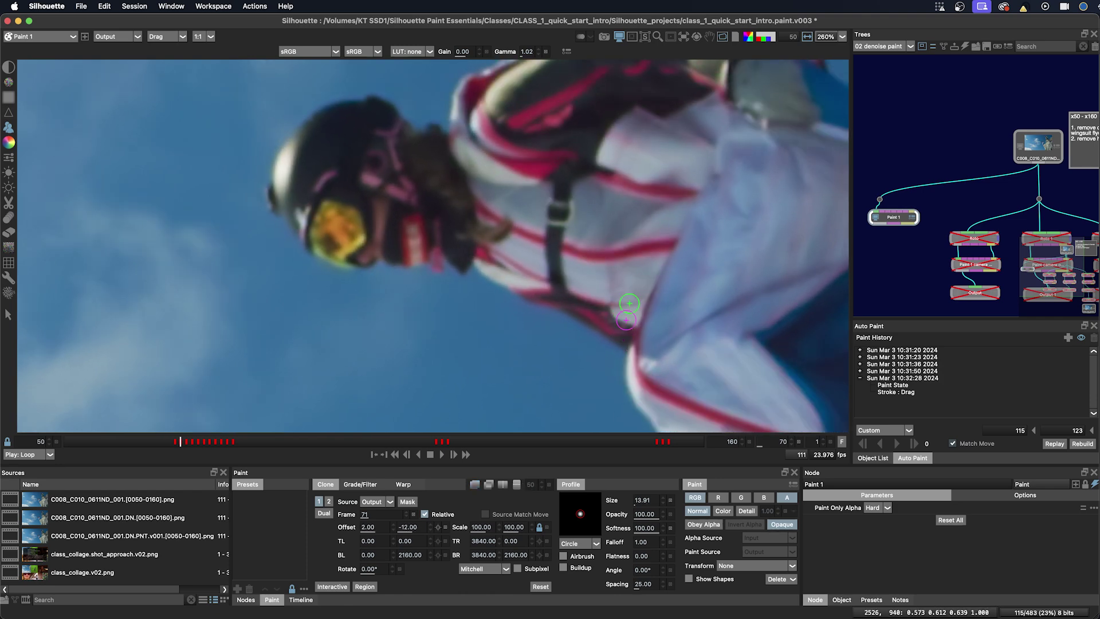
On frame 69, clone the chest fabric from frame 70 at 59 opacity using offsets of 2, -11 and 2, -15
{"action": "key", "text": "Left"}
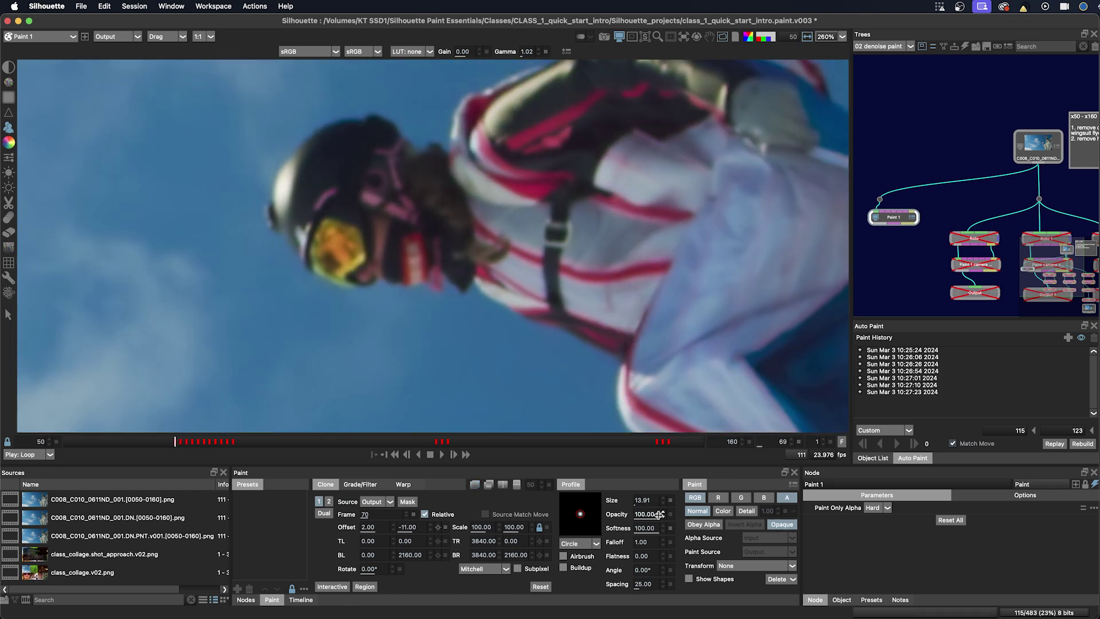
{"action": "left_click_drag", "start_coordinate": [658, 515], "coordinate": [642, 503]}
{"action": "left_click_drag", "start_coordinate": [616, 334], "coordinate": [622, 326]}
{"action": "key", "text": "x"}
{"action": "key", "text": "z"}
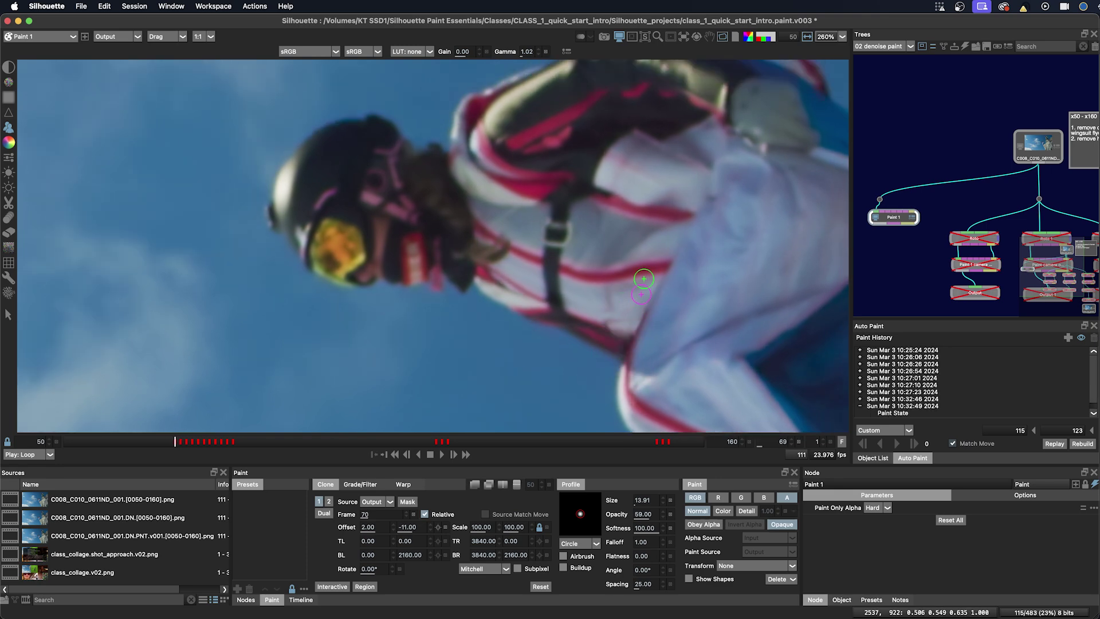
{"action": "key", "text": "Up"}
{"action": "key", "text": "Up"}
{"action": "key", "text": "Up"}
{"action": "key", "text": "Up"}
{"action": "key", "text": "super+z"}
{"action": "key", "text": "x"}
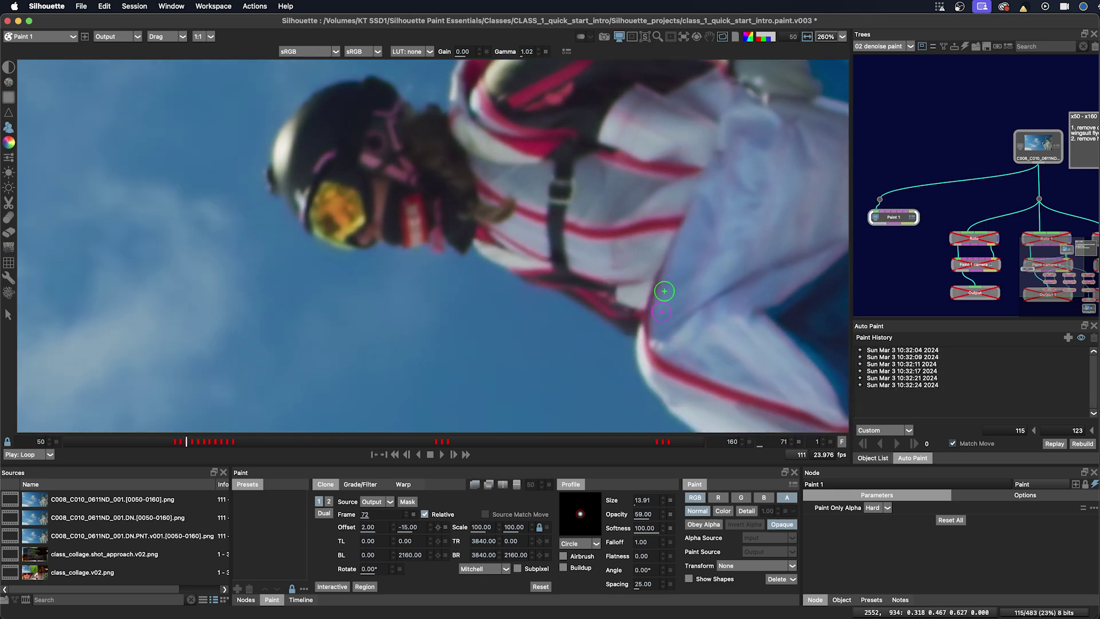
{"action": "key", "text": "z"}
{"action": "left_click", "coordinate": [620, 332]}
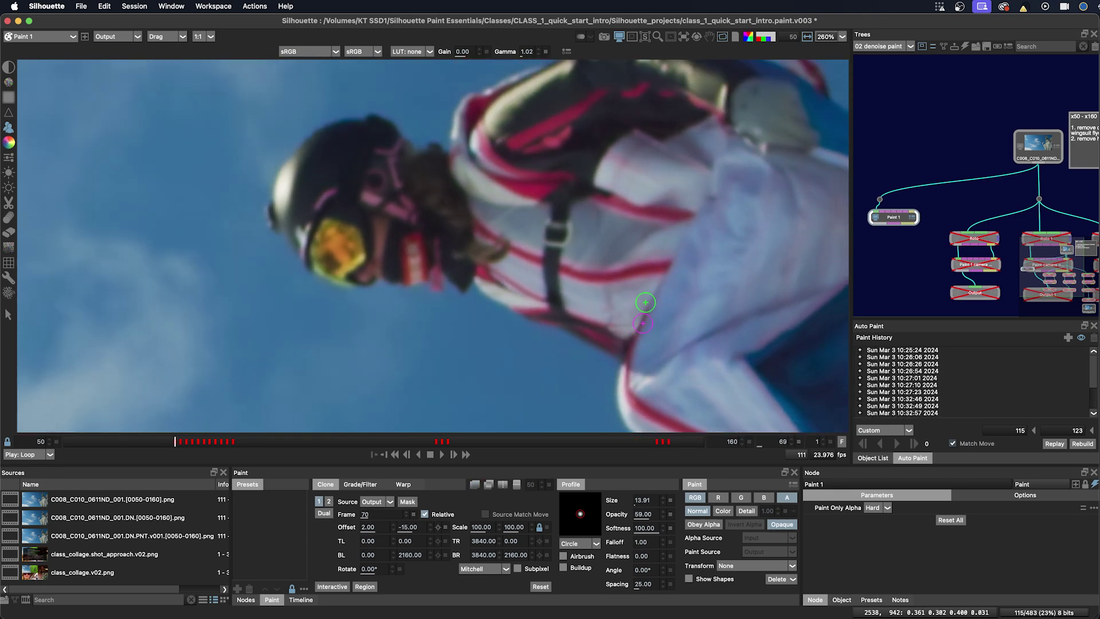
Refine the chest fabric on frame 70 by cloning from frame 71 with offsets of 2, -15 and 4, -12, checking neighbouring frames
{"action": "key", "text": "Right"}
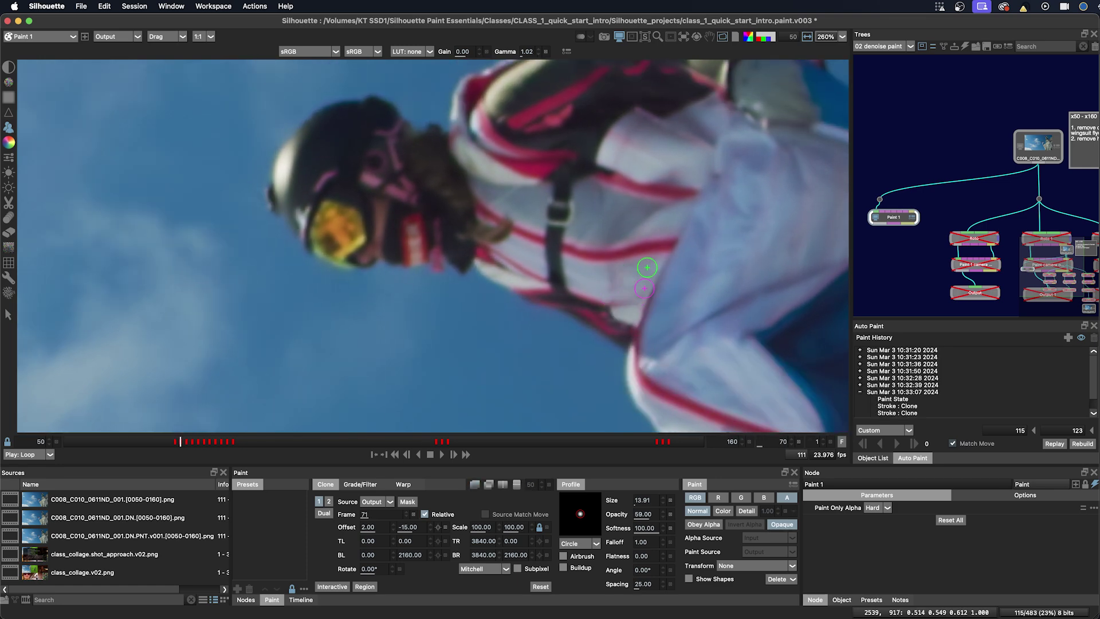
{"action": "key", "text": "Left"}
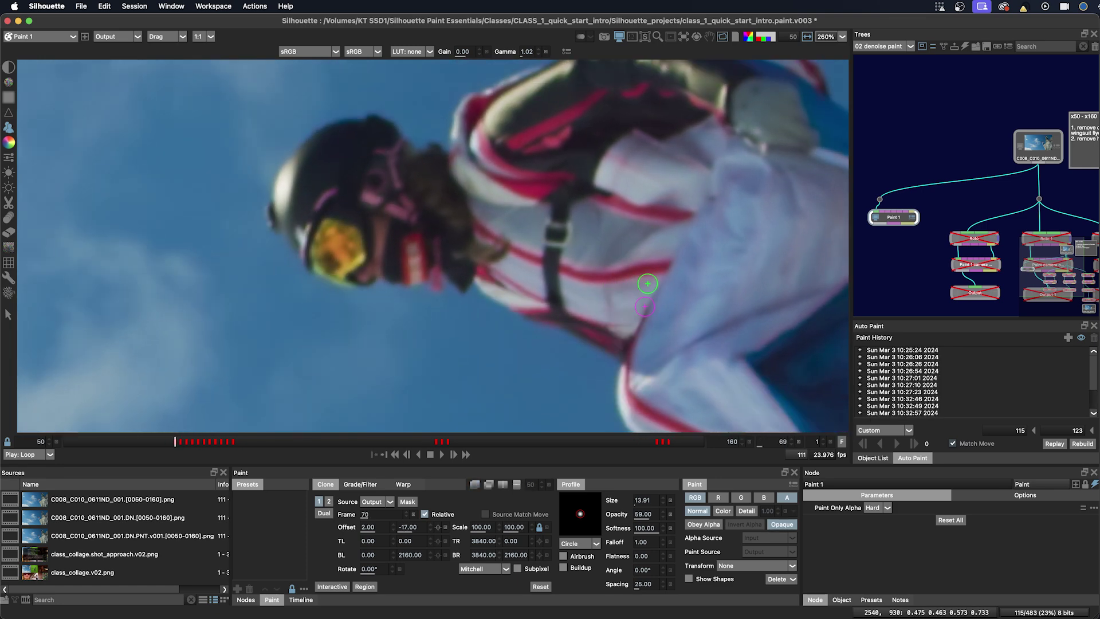
{"action": "key", "text": "Right"}
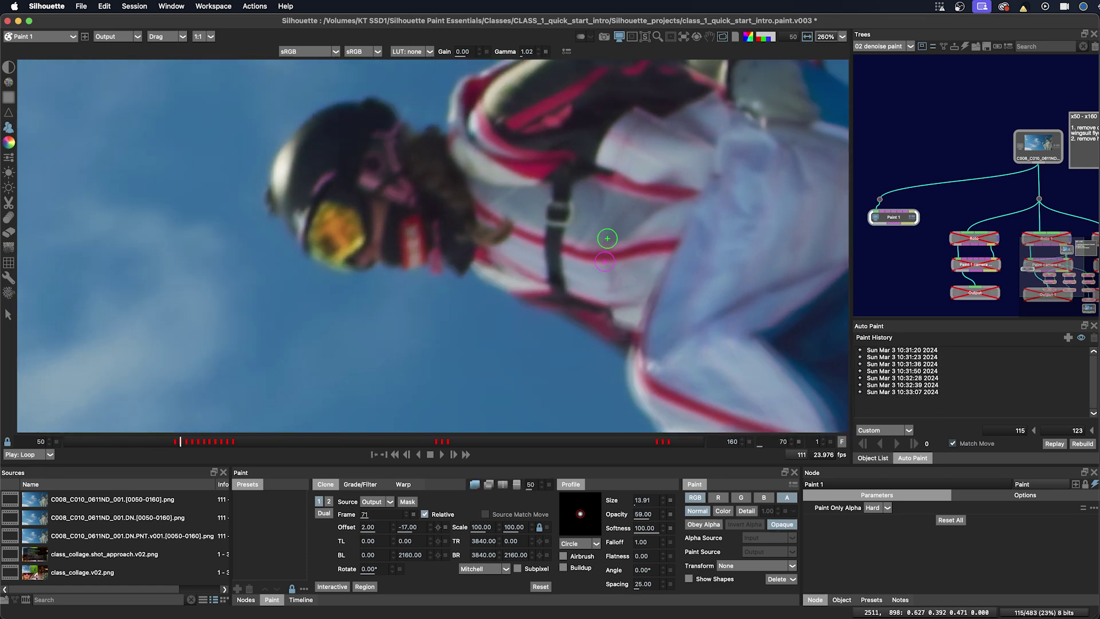
{"action": "key", "text": "Right"}
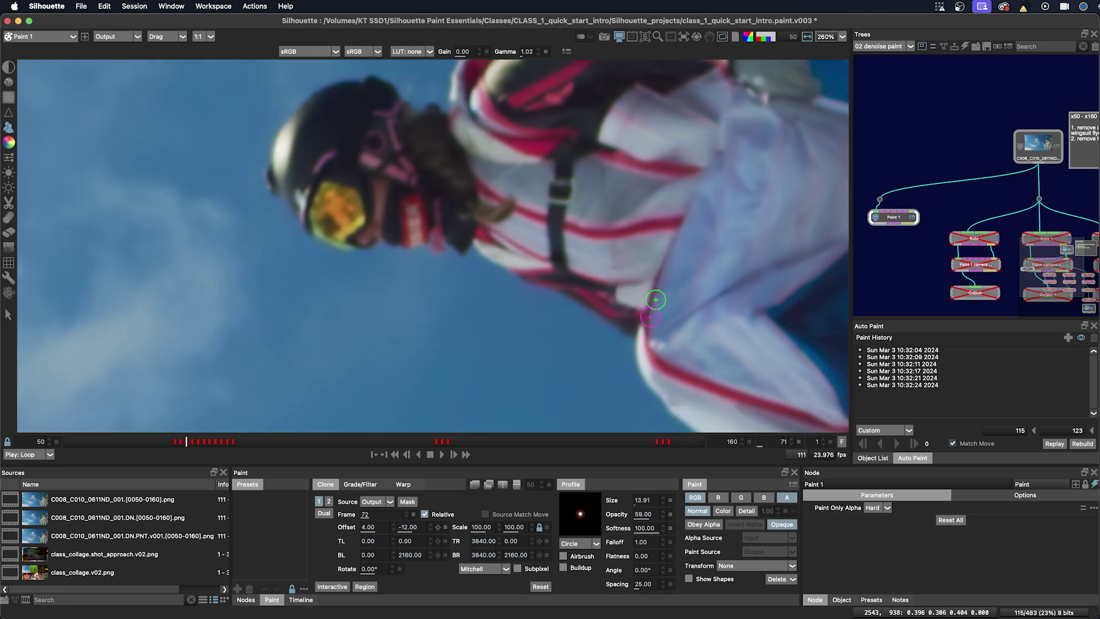
{"action": "key", "text": "Left"}
{"action": "key", "text": "Left"}
{"action": "key", "text": "Right"}
{"action": "key", "text": "Right"}
{"action": "key", "text": "Left"}
{"action": "key", "text": "Left"}
{"action": "key", "text": "Left"}
{"action": "key", "text": "Right"}
{"action": "key", "text": "Right"}
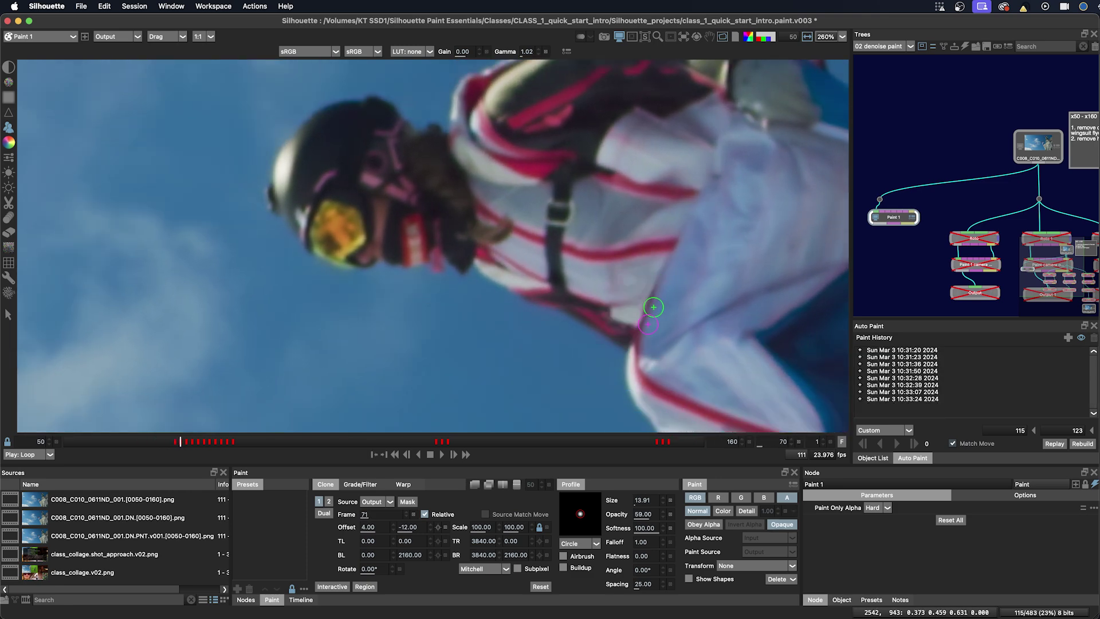
{"action": "left_click_drag", "start_coordinate": [643, 241], "coordinate": [642, 247]}
On frame 68, clone over the mount from frame 69 using offsets of 3, -9 and 2, -13, checking against neighbouring frames
{"action": "key", "text": "Left"}
{"action": "key", "text": "Left"}
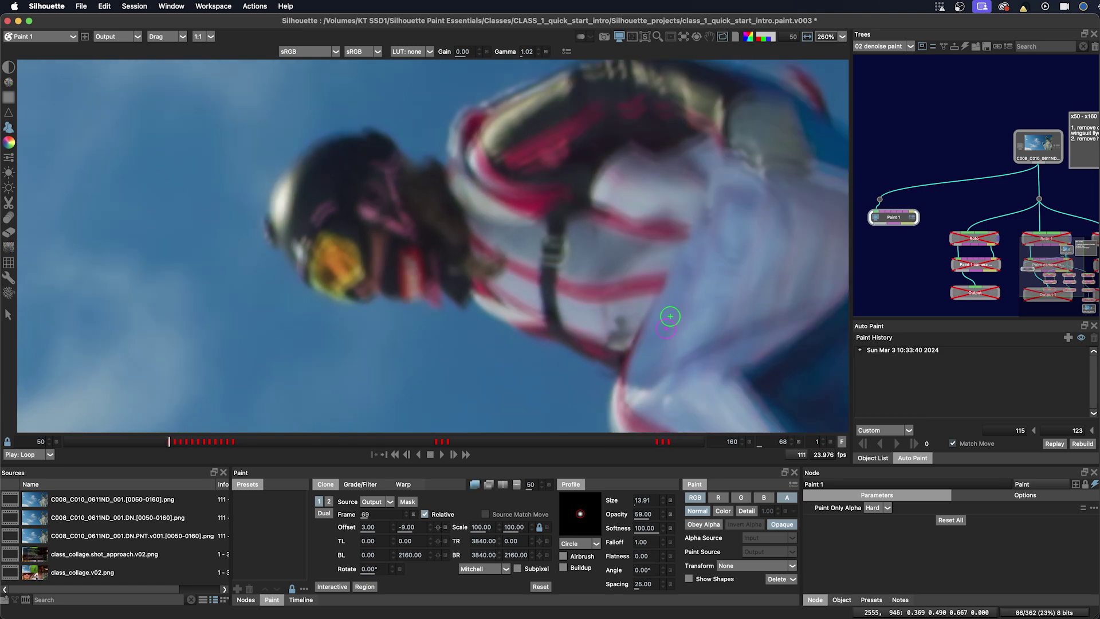
{"action": "mouse_move", "coordinate": [670, 316]}
{"action": "left_mouse_down"}
{"action": "mouse_move", "coordinate": [626, 298]}
{"action": "mouse_move", "coordinate": [620, 350]}
{"action": "mouse_move", "coordinate": [604, 361]}
{"action": "mouse_move", "coordinate": [656, 329]}
{"action": "mouse_move", "coordinate": [634, 331]}
{"action": "mouse_move", "coordinate": [643, 294]}
{"action": "mouse_move", "coordinate": [610, 338]}
{"action": "mouse_move", "coordinate": [619, 306]}
{"action": "left_mouse_up"}
{"action": "left_click", "coordinate": [618, 348]}
{"action": "left_click", "coordinate": [618, 352]}
{"action": "left_click", "coordinate": [617, 356]}
{"action": "left_click", "coordinate": [616, 360]}
{"action": "key", "text": "Right"}
{"action": "key", "text": "Left"}
{"action": "left_click", "coordinate": [614, 320]}
{"action": "key", "text": "x"}
{"action": "key", "text": "z"}
{"action": "key", "text": "x"}
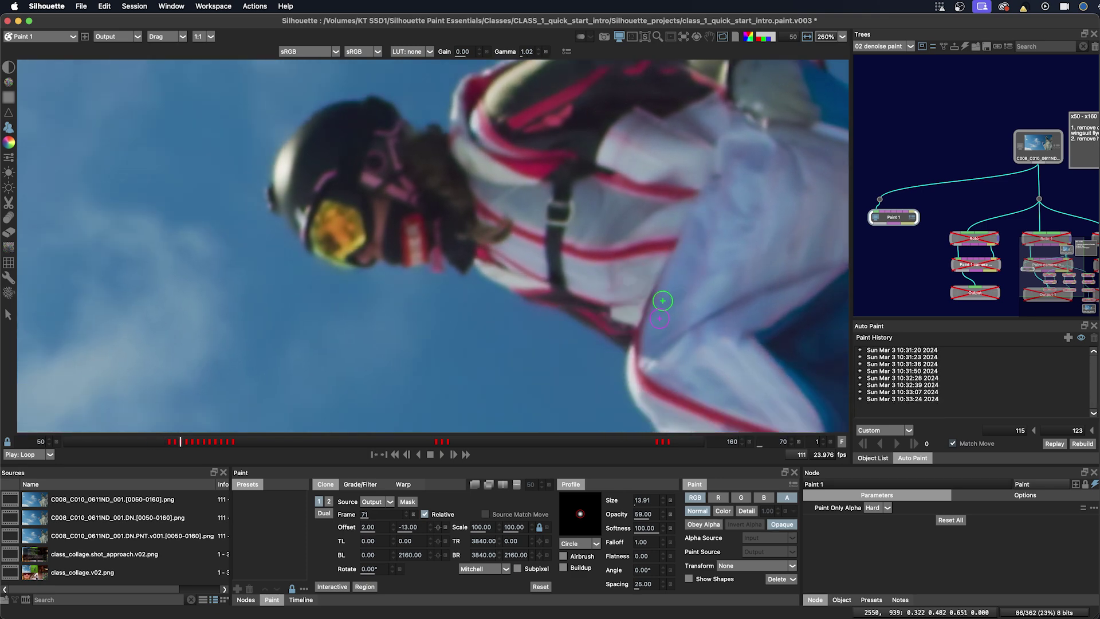
Nudge the repaired chest fabric on frame 70 with the Drag brush to match frame 69
{"action": "key", "text": "d"}
{"action": "key", "text": "Right"}
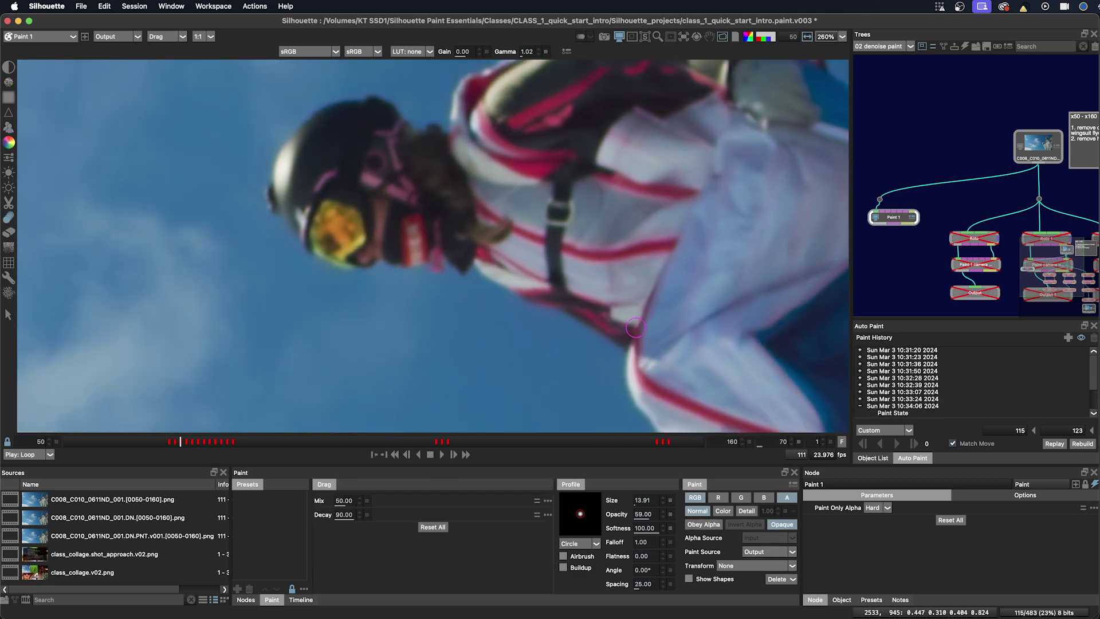
{"action": "key", "text": "Left"}
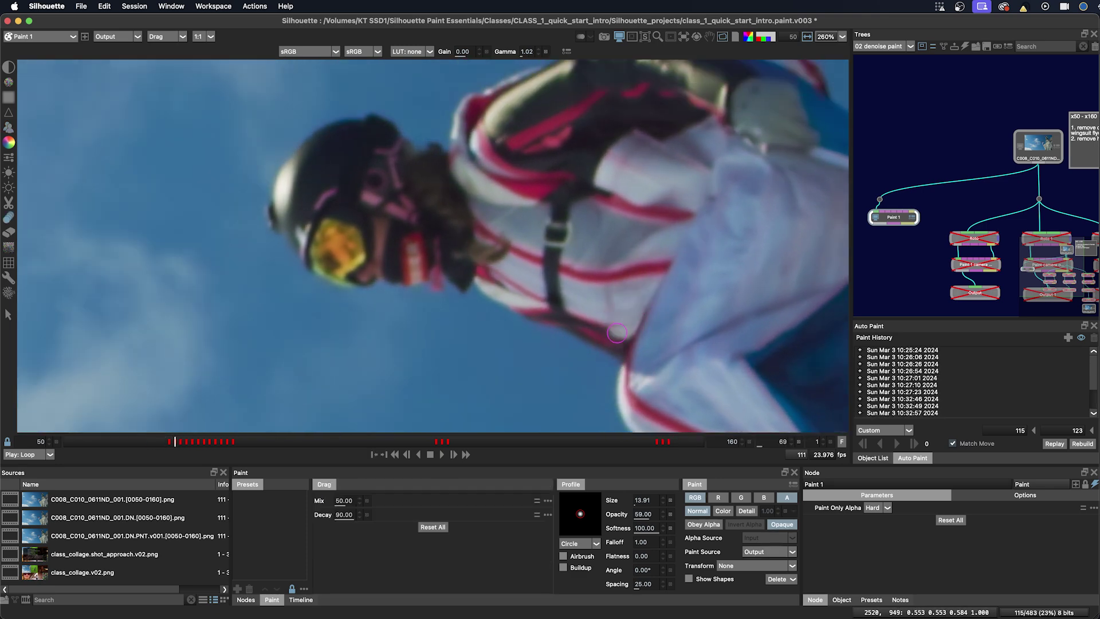
{"action": "key", "text": "x"}
{"action": "key", "text": "z"}
{"action": "key", "text": "x"}
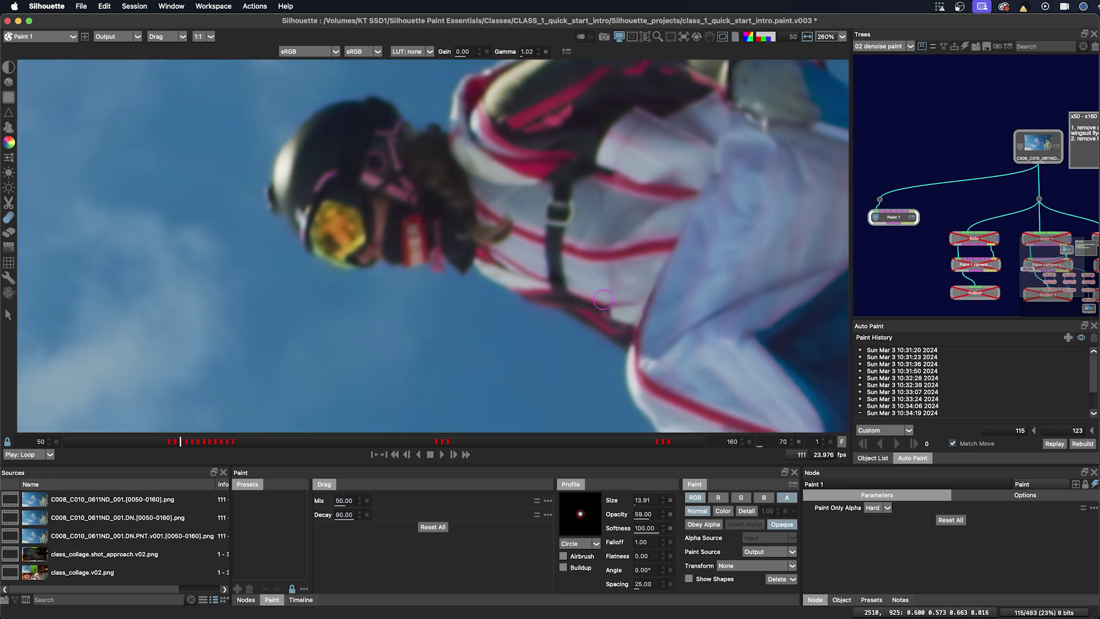
Step through the repaired frames up to 73 and back to 71 to examine how consistently the chest fabric moves
{"action": "key", "text": "z"}
{"action": "key", "text": "z"}
{"action": "key", "text": "x"}
{"action": "key", "text": "x"}
{"action": "key", "text": "x"}
{"action": "key", "text": "x"}
{"action": "key", "text": "x"}
{"action": "key", "text": "x"}
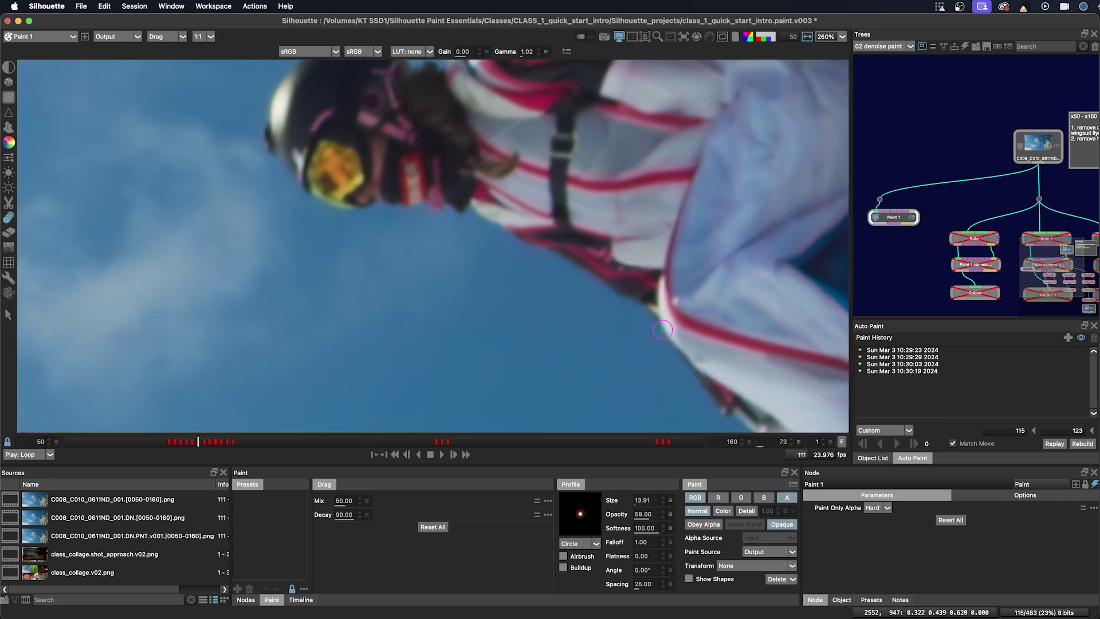
{"action": "key", "text": "Left"}
{"action": "key", "text": "Left"}
{"action": "key", "text": "Left"}
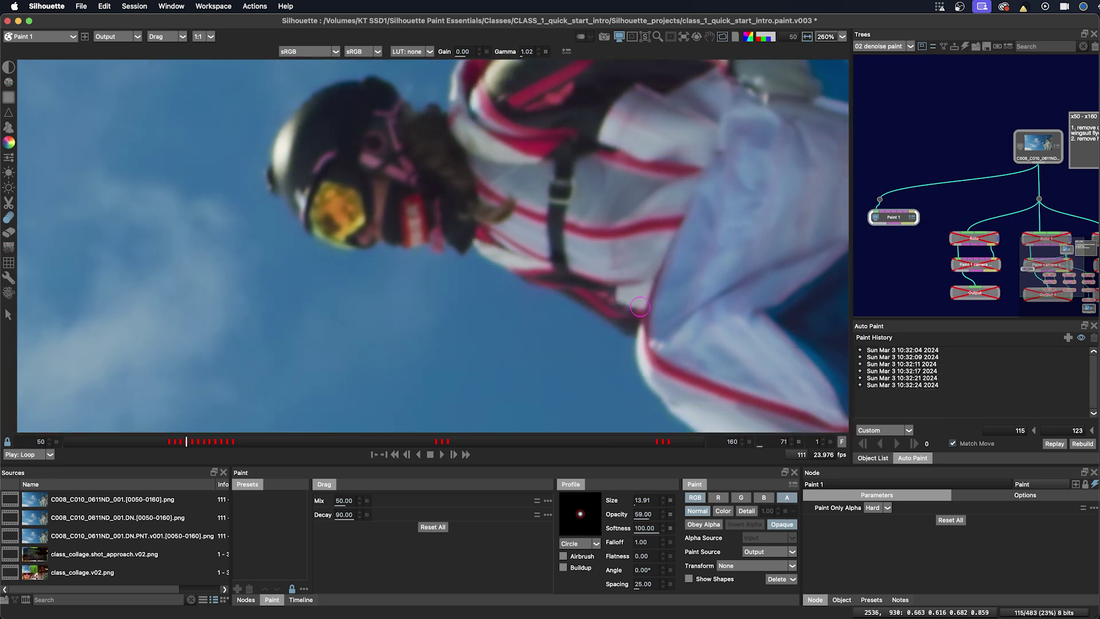
Reshape the chest fabric beside the arm on frames 72 and 73 with the Drag brush
{"action": "key", "text": "x"}
{"action": "left_click_drag", "start_coordinate": [659, 292], "coordinate": [651, 287]}
{"action": "left_click_drag", "start_coordinate": [658, 289], "coordinate": [630, 255]}
{"action": "key", "text": "x"}
{"action": "key", "text": "x"}
{"action": "key", "text": "z"}
{"action": "left_click_drag", "start_coordinate": [637, 261], "coordinate": [630, 257]}
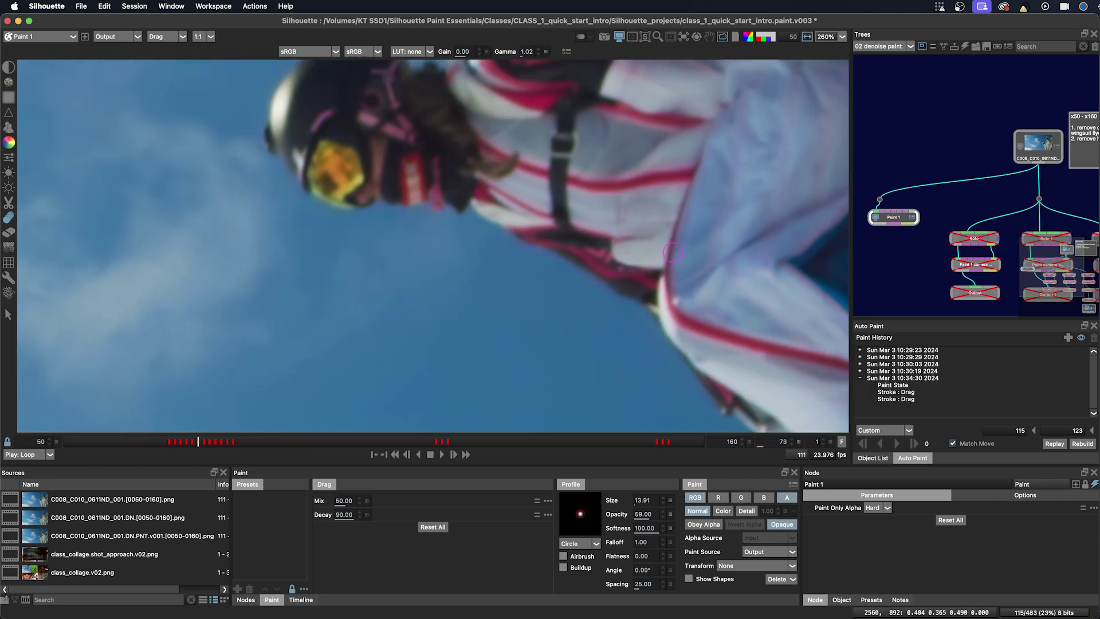
Flip through the frames around 73 and back to 70 to check the reshaped chest fabric for continuity
{"action": "key", "text": "x"}
{"action": "key", "text": "x"}
{"action": "key", "text": "z"}
{"action": "key", "text": "z"}
{"action": "key", "text": "z"}
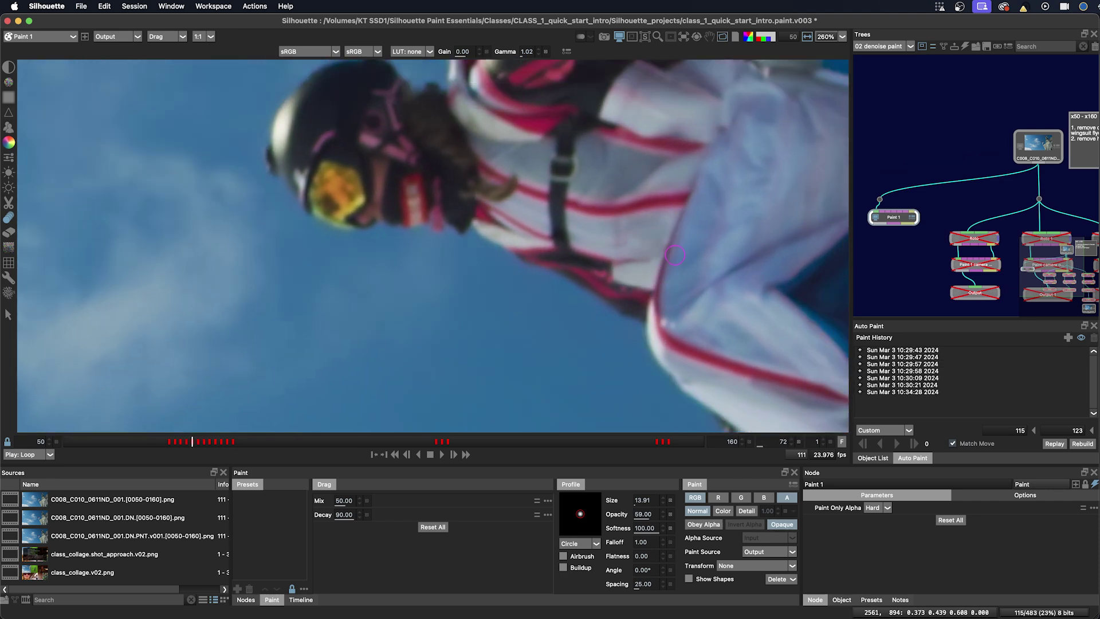
{"action": "key", "text": "Left"}
{"action": "key", "text": "Left"}
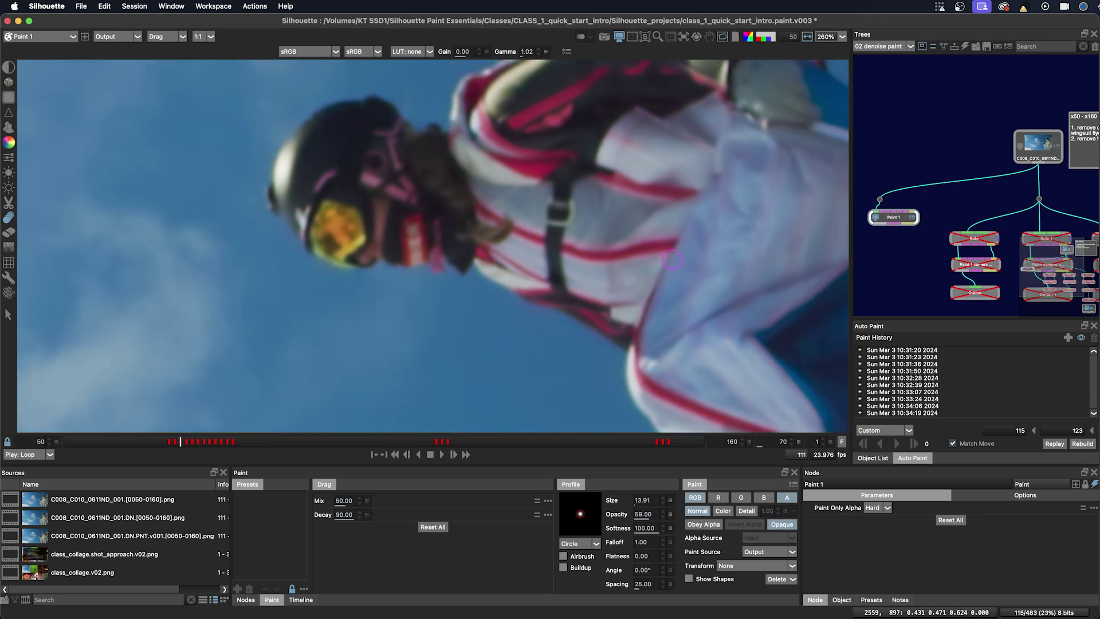